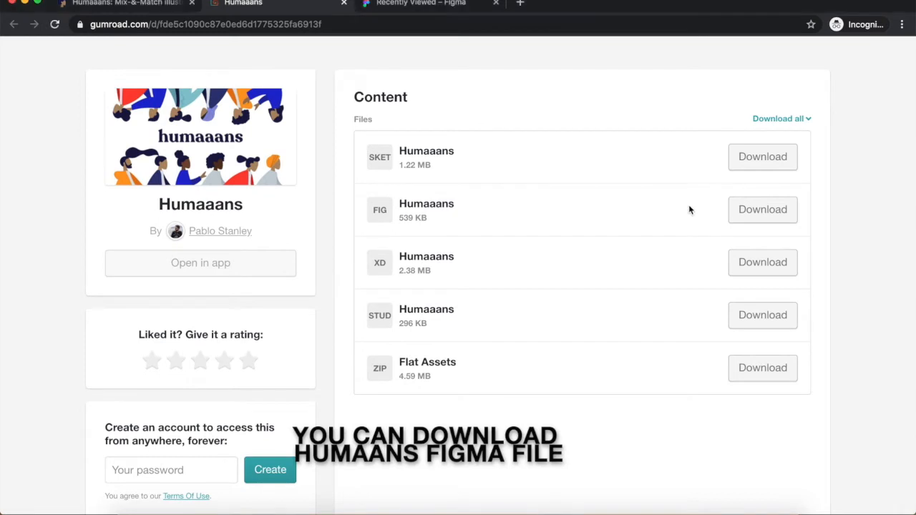
- Download the Humaaans FIG file and switch to the recently viewed files in Figma
{"action": "left_click", "coordinate": [765, 215]}
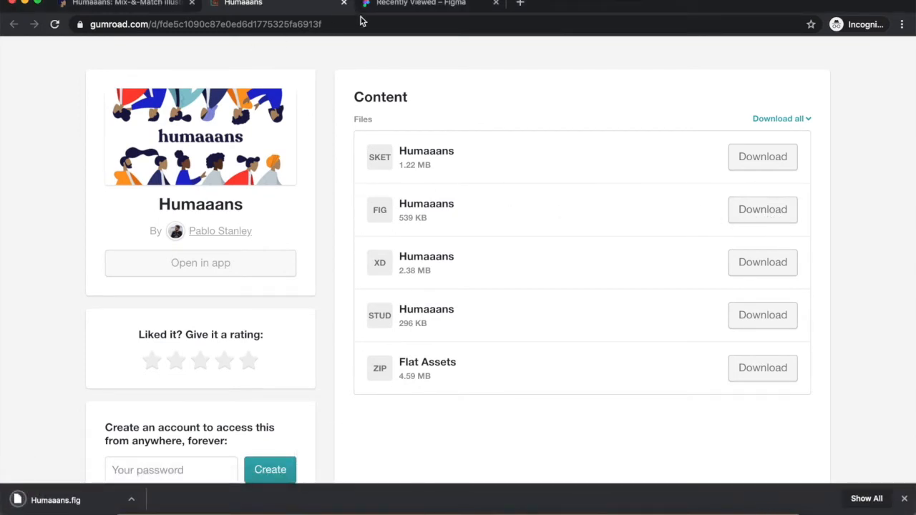
{"action": "left_click", "coordinate": [410, 6]}
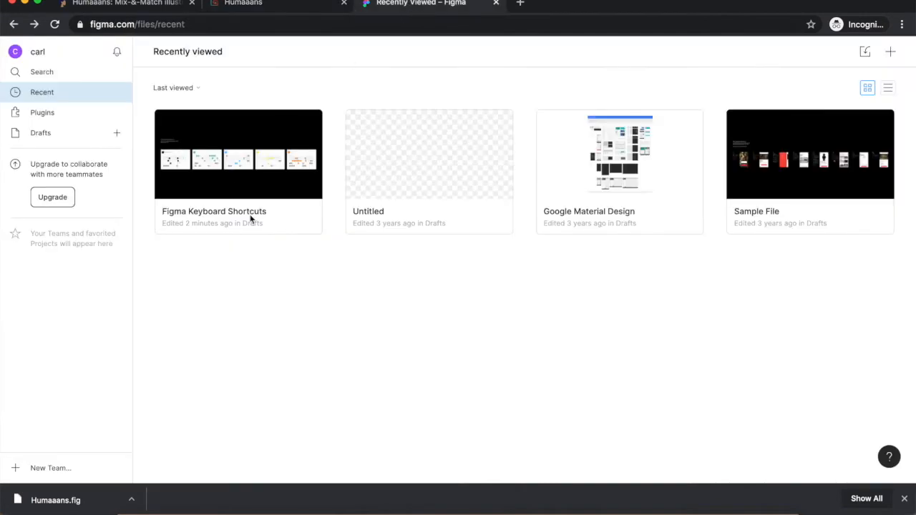
- Import Humaaans.fig from the Downloads folder and open the imported Humaaans file
{"action": "left_click", "coordinate": [865, 50]}
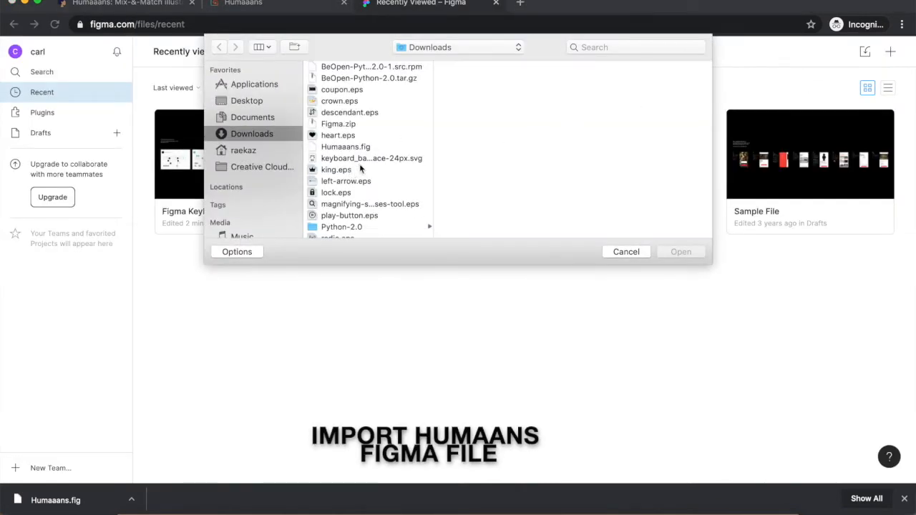
{"action": "key", "text": "f"}
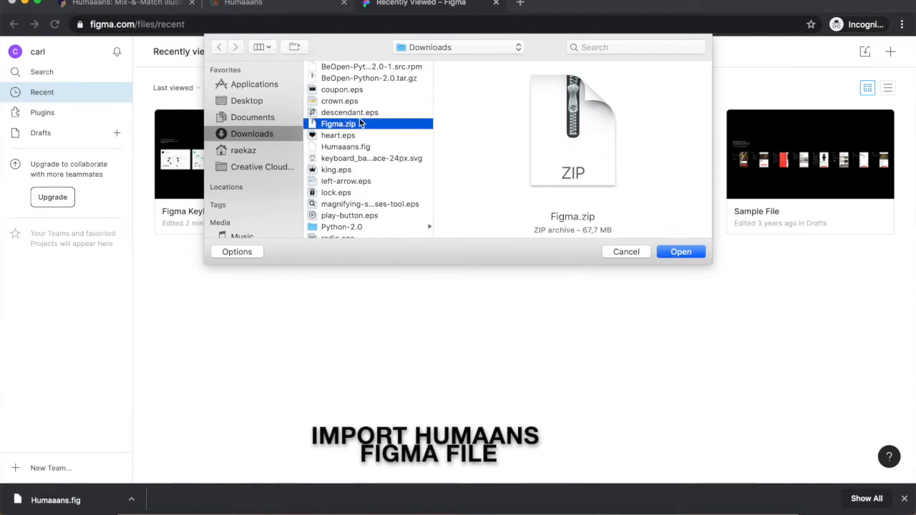
{"action": "key", "text": "Down"}
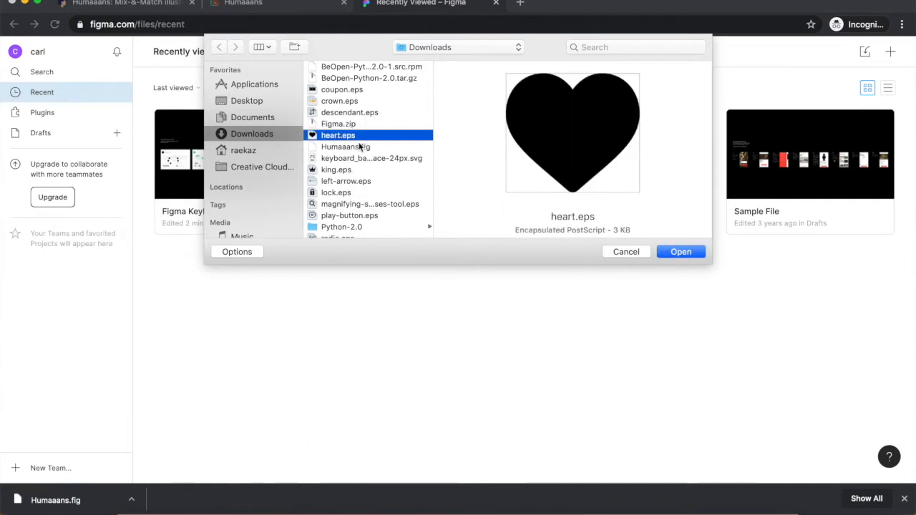
{"action": "left_click", "coordinate": [363, 147]}
{"action": "left_click", "coordinate": [673, 252]}
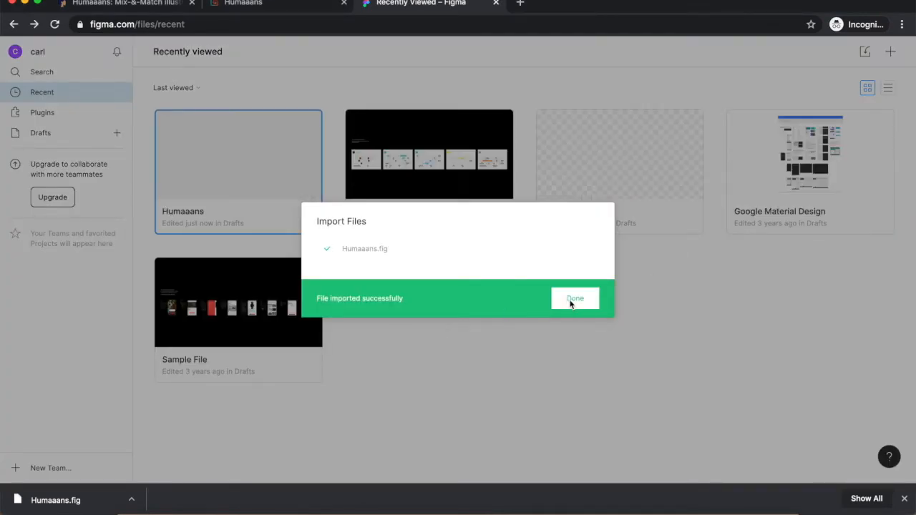
{"action": "left_click", "coordinate": [577, 301]}
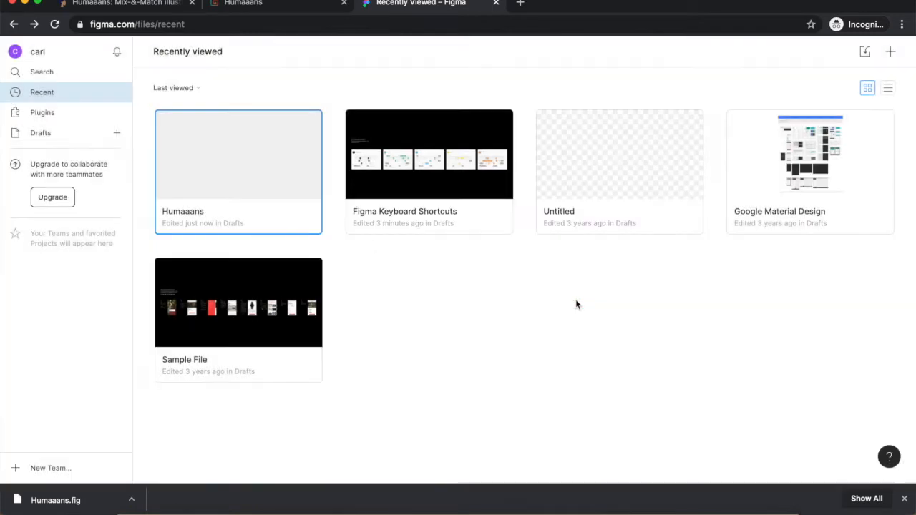
{"action": "double_click", "coordinate": [240, 184]}
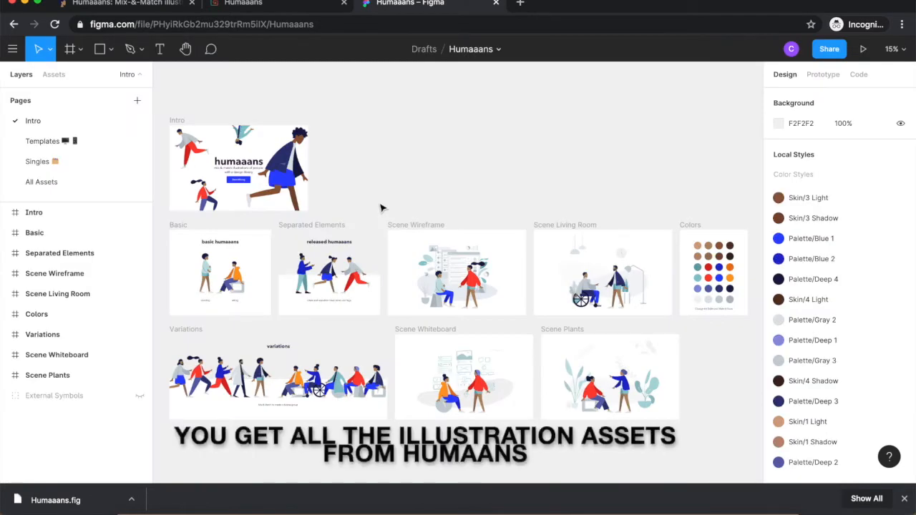
- Examine the illustration, scene, variation and colour frames on the Intro page
{"action": "scroll", "coordinate": [381, 209], "scroll_direction": "up", "scroll_amount": 4}
{"action": "scroll", "coordinate": [381, 209], "scroll_direction": "right", "scroll_amount": 5}
{"action": "scroll", "coordinate": [381, 208], "scroll_direction": "down", "scroll_amount": 2}
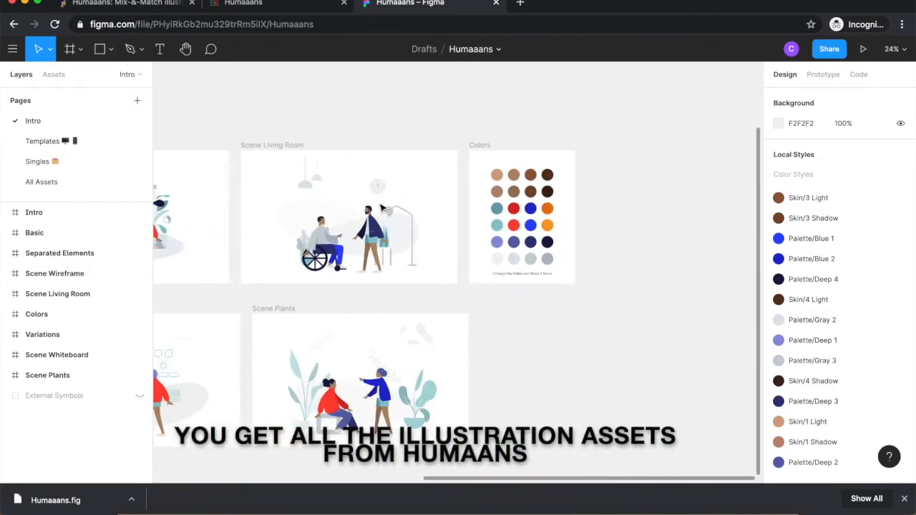
{"action": "scroll", "coordinate": [381, 208], "scroll_direction": "left", "scroll_amount": 5}
{"action": "scroll", "coordinate": [382, 209], "scroll_direction": "down", "scroll_amount": 1}
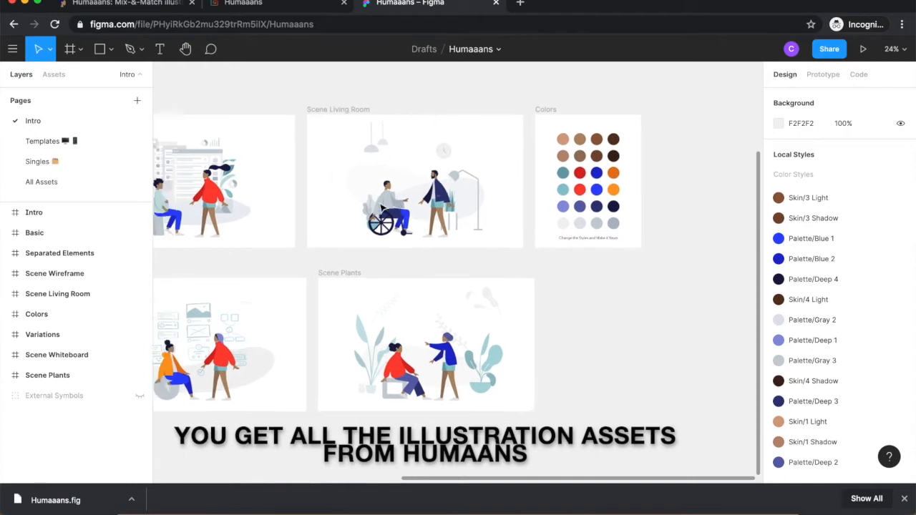
{"action": "scroll", "coordinate": [381, 208], "scroll_direction": "left", "scroll_amount": 10}
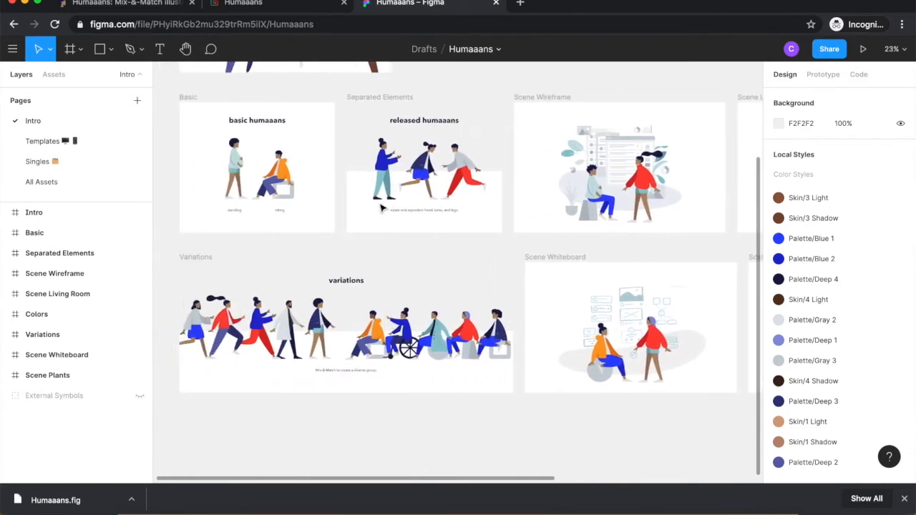
{"action": "scroll", "coordinate": [381, 208], "scroll_direction": "up", "scroll_amount": 2}
{"action": "scroll", "coordinate": [381, 208], "scroll_direction": "up", "scroll_amount": 4}
{"action": "scroll", "coordinate": [381, 208], "scroll_direction": "up", "scroll_amount": 2}
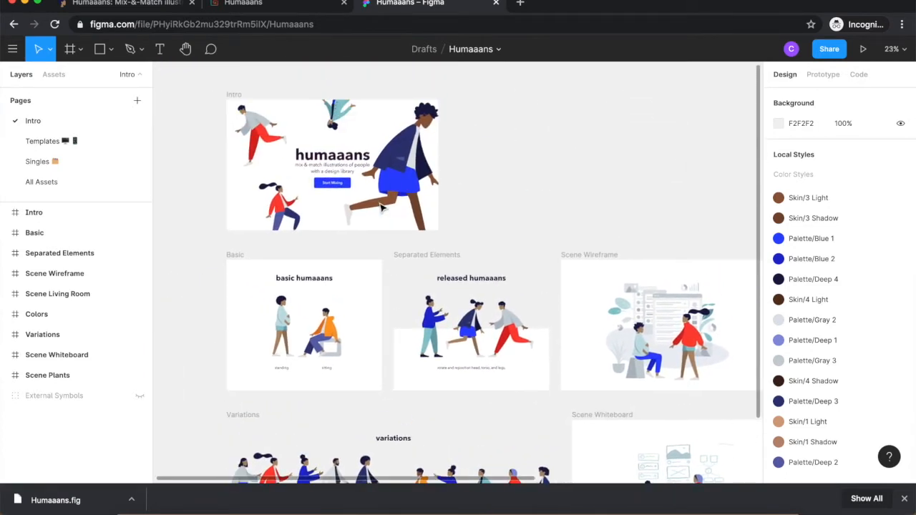
{"action": "scroll", "coordinate": [382, 208], "scroll_direction": "up", "scroll_amount": 1}
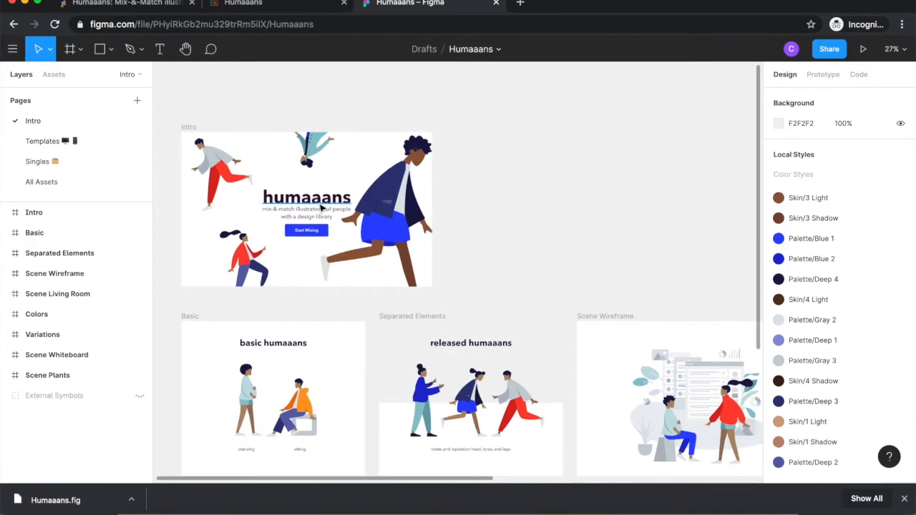
{"action": "scroll", "coordinate": [321, 207], "scroll_direction": "up", "scroll_amount": 2}
- Look through the web and mobile layouts on the Templates page and the ready-made figures on the Singles page
{"action": "left_click", "coordinate": [68, 141]}
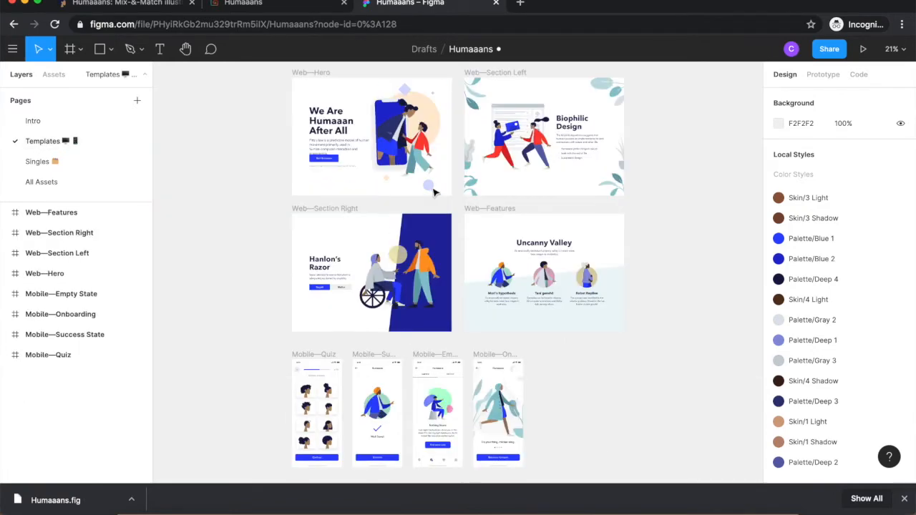
{"action": "scroll", "coordinate": [476, 162], "scroll_direction": "up", "scroll_amount": 5}
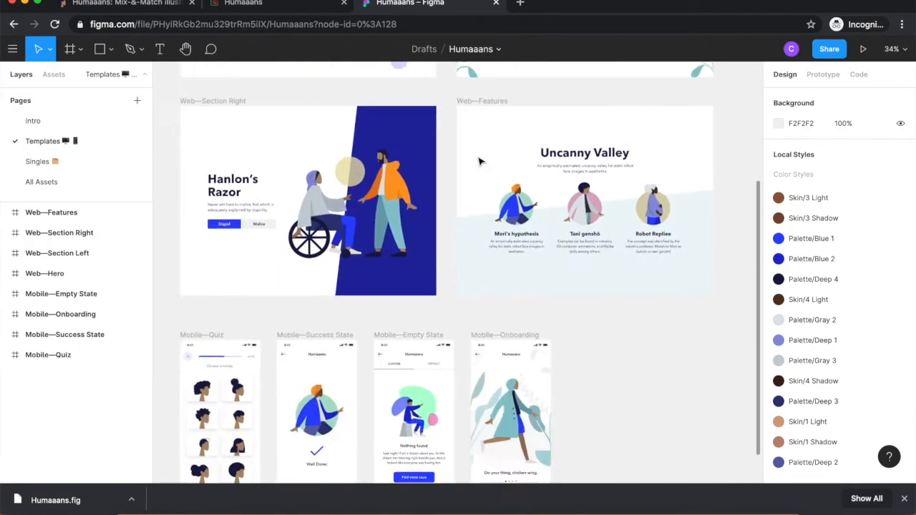
{"action": "scroll", "coordinate": [480, 161], "scroll_direction": "up", "scroll_amount": 2}
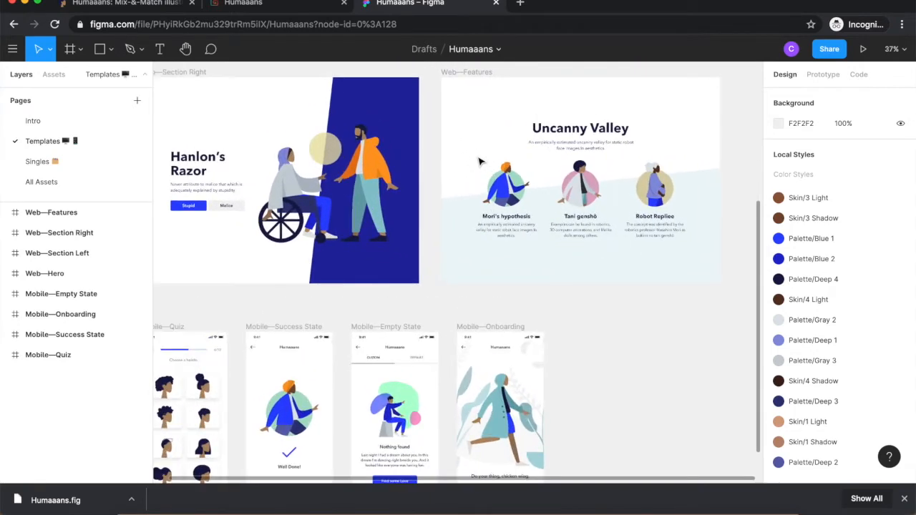
{"action": "scroll", "coordinate": [480, 161], "scroll_direction": "down", "scroll_amount": 4}
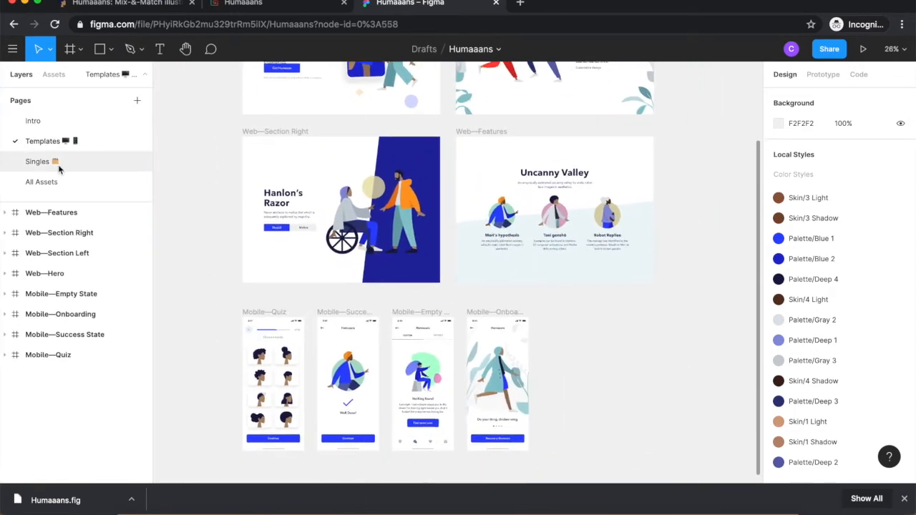
{"action": "left_click", "coordinate": [59, 168]}
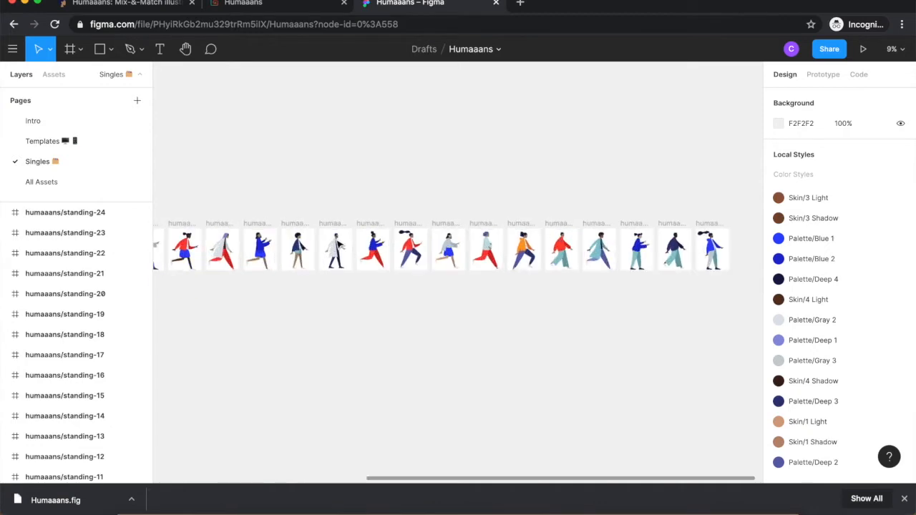
{"action": "scroll", "coordinate": [338, 244], "scroll_direction": "left", "scroll_amount": 8}
{"action": "scroll", "coordinate": [337, 244], "scroll_direction": "right", "scroll_amount": 2}
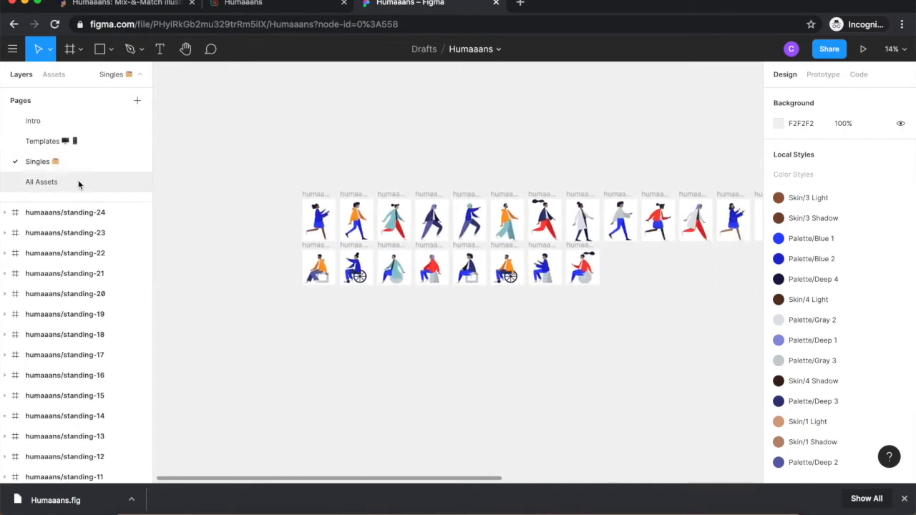
- Look over the components on the All Assets page and return to the Intro page
{"action": "left_click", "coordinate": [78, 183]}
{"action": "scroll", "coordinate": [342, 228], "scroll_direction": "down", "scroll_amount": 6}
{"action": "scroll", "coordinate": [342, 227], "scroll_direction": "up", "scroll_amount": 5}
{"action": "scroll", "coordinate": [336, 223], "scroll_direction": "up", "scroll_amount": 2}
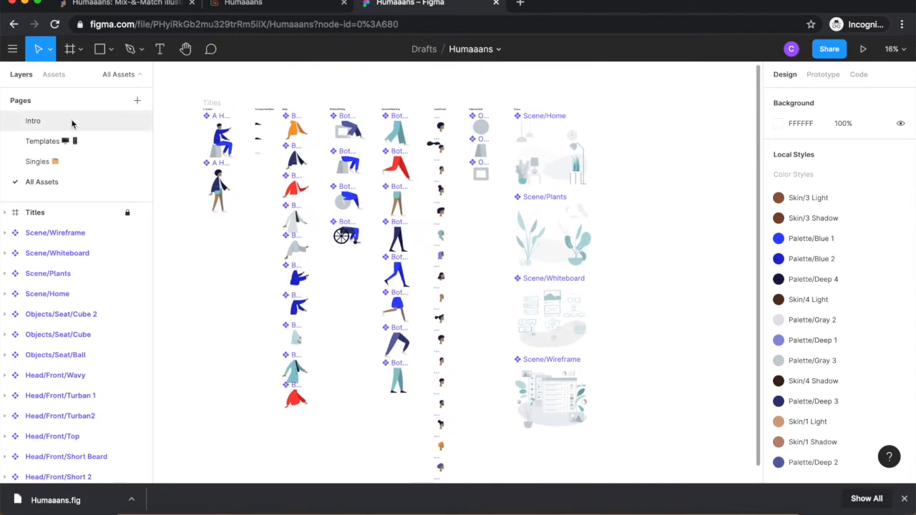
{"action": "left_click", "coordinate": [71, 122]}
{"action": "scroll", "coordinate": [339, 124], "scroll_direction": "up", "scroll_amount": 3}
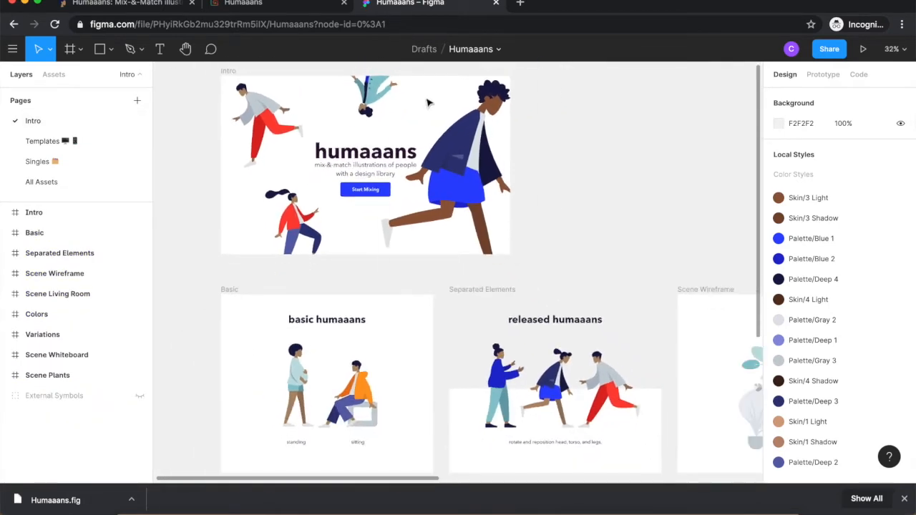
{"action": "scroll", "coordinate": [338, 123], "scroll_direction": "down", "scroll_amount": 2}
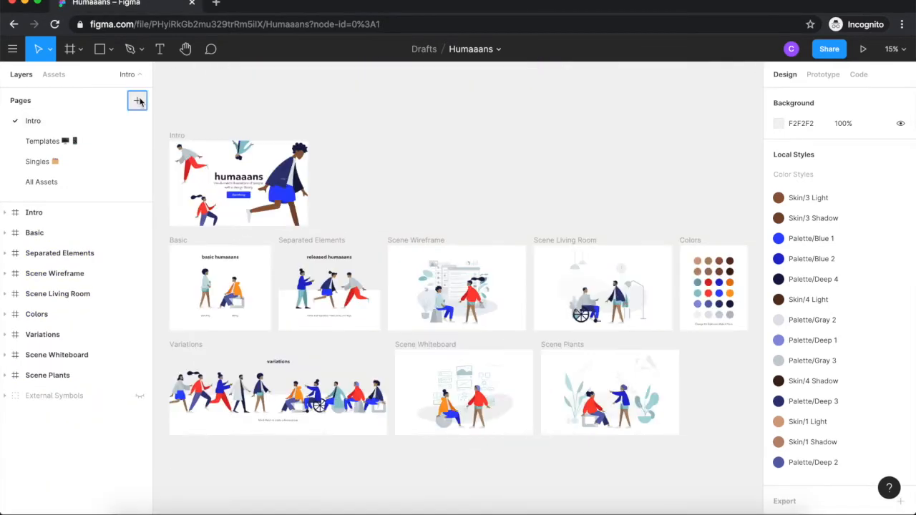
- Add a new page named loginpage and move it to the start of the page list
{"action": "left_click", "coordinate": [138, 101]}
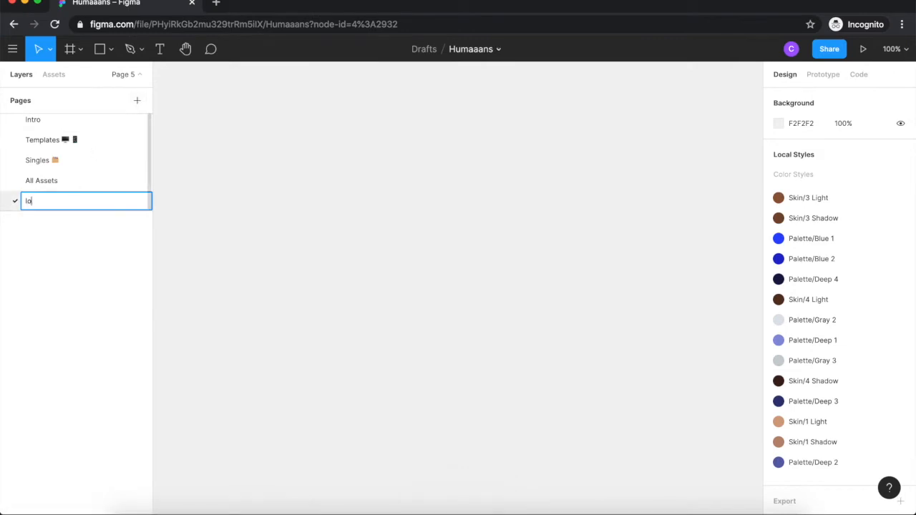
{"action": "type", "text": "loginpage"}
{"action": "key", "text": "Return"}
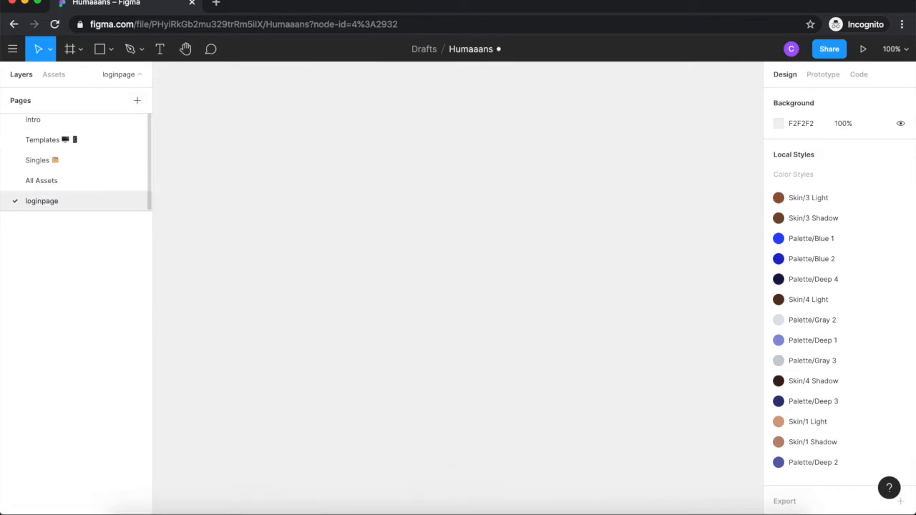
{"action": "left_click_drag", "start_coordinate": [56, 212], "coordinate": [78, 117]}
{"action": "double_click", "coordinate": [98, 121]}
- Add a 1440×1024 Desktop frame to the loginpage page and rename the frame login
{"action": "left_click", "coordinate": [71, 50]}
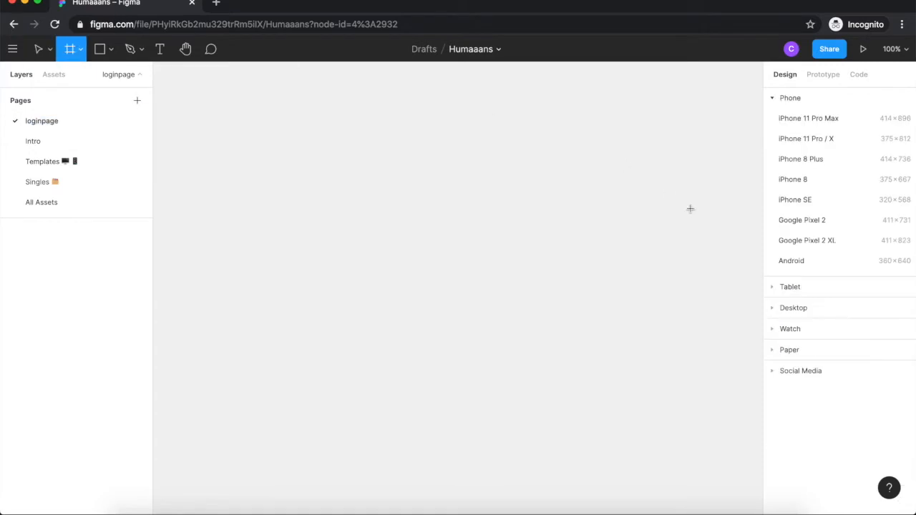
{"action": "left_click", "coordinate": [789, 312]}
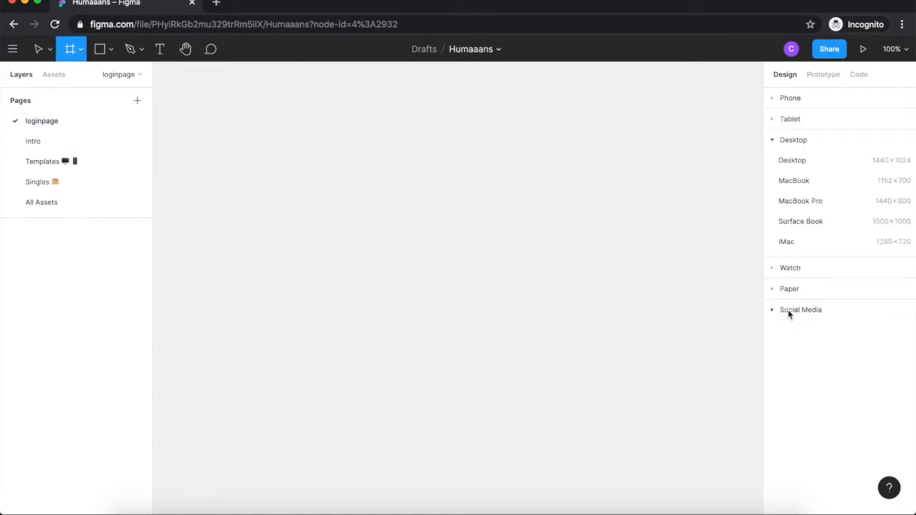
{"action": "left_click", "coordinate": [856, 167]}
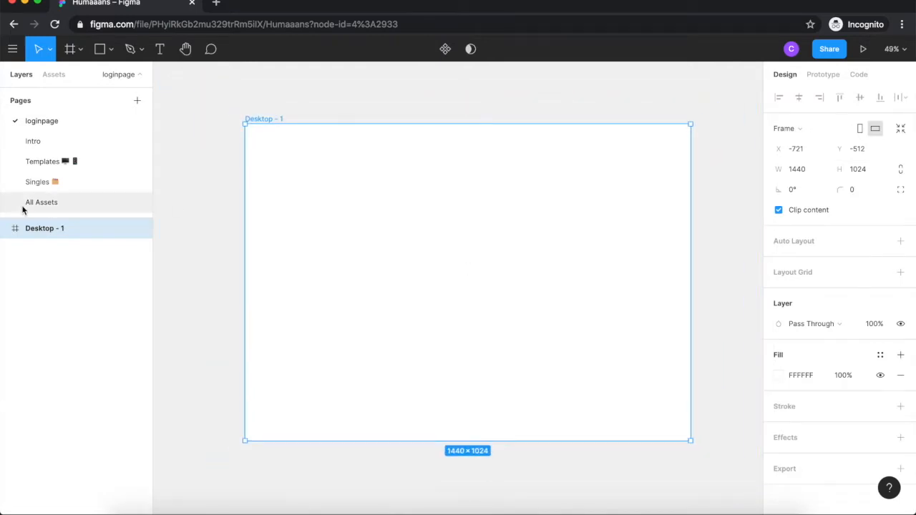
{"action": "double_click", "coordinate": [51, 230]}
{"action": "type", "text": "log"}
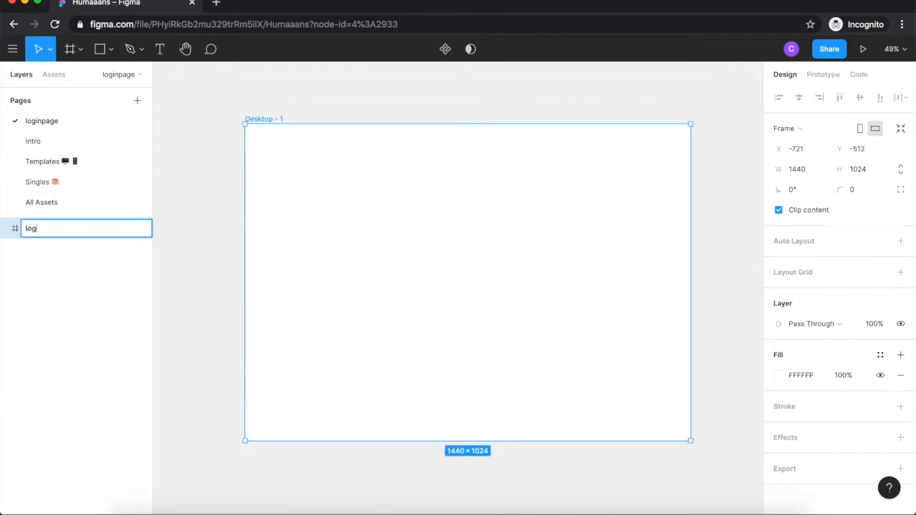
{"action": "type", "text": "in"}
{"action": "key", "text": "Return"}
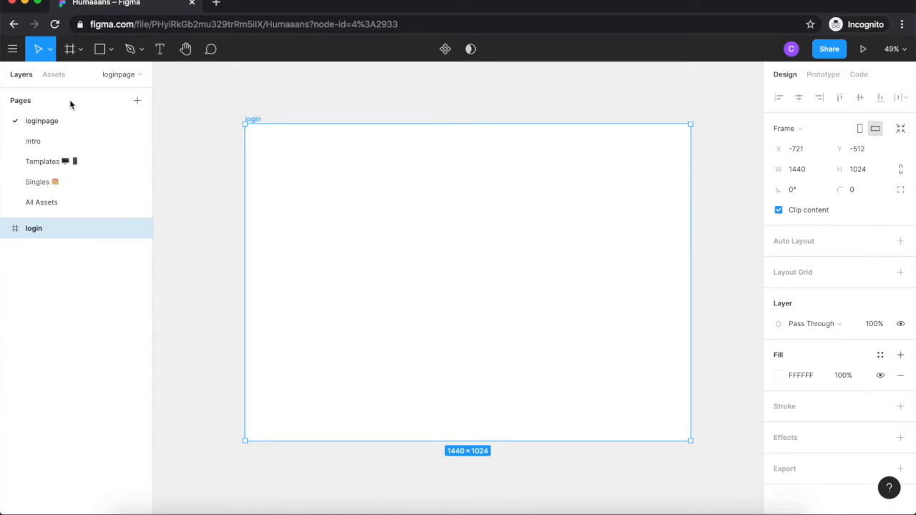
- Place the Whiteboard scene component from All Assets in the right half of the login frame, at about X 601, Y 172
{"action": "left_click", "coordinate": [52, 75]}
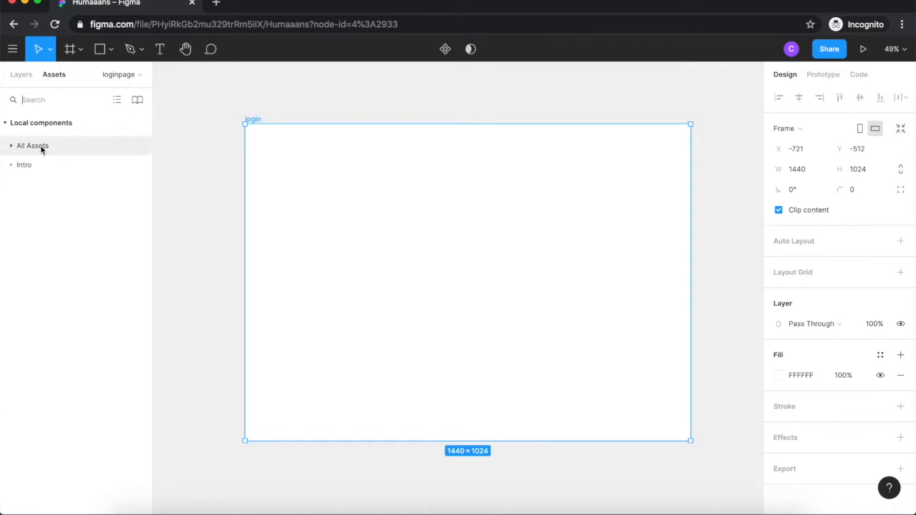
{"action": "left_click", "coordinate": [12, 146]}
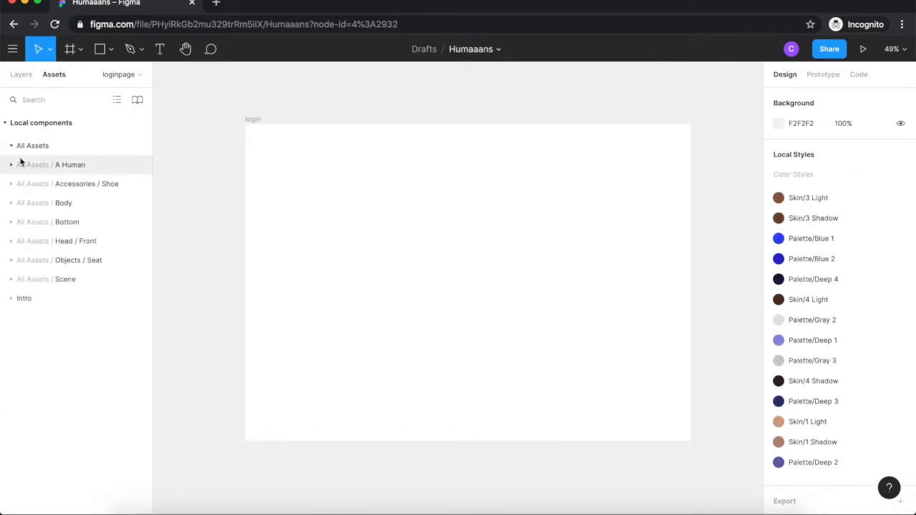
{"action": "left_click", "coordinate": [11, 262]}
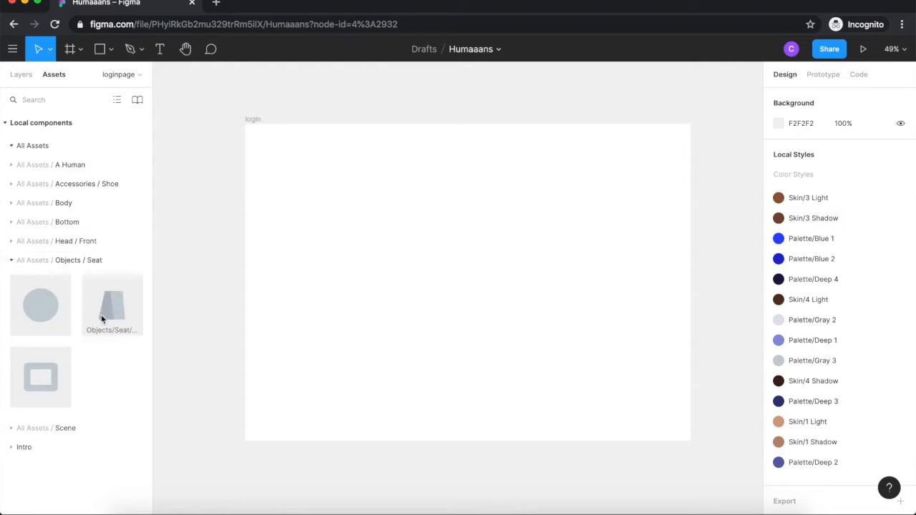
{"action": "left_click", "coordinate": [9, 429]}
{"action": "scroll", "coordinate": [35, 426], "scroll_direction": "down", "scroll_amount": 3}
{"action": "left_click_drag", "start_coordinate": [43, 408], "coordinate": [577, 272]}
{"action": "left_click", "coordinate": [569, 103]}
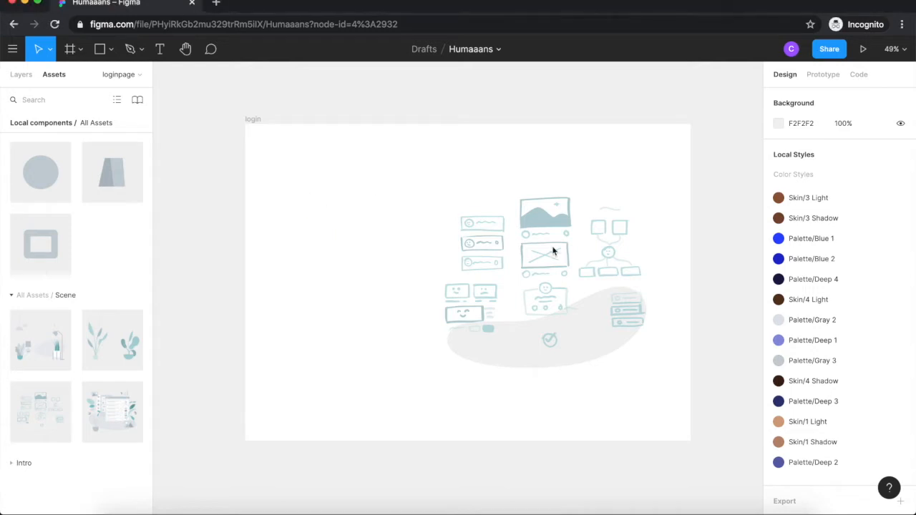
- Resize the Whiteboard scene to 720 wide with its proportions locked
{"action": "left_click", "coordinate": [542, 266]}
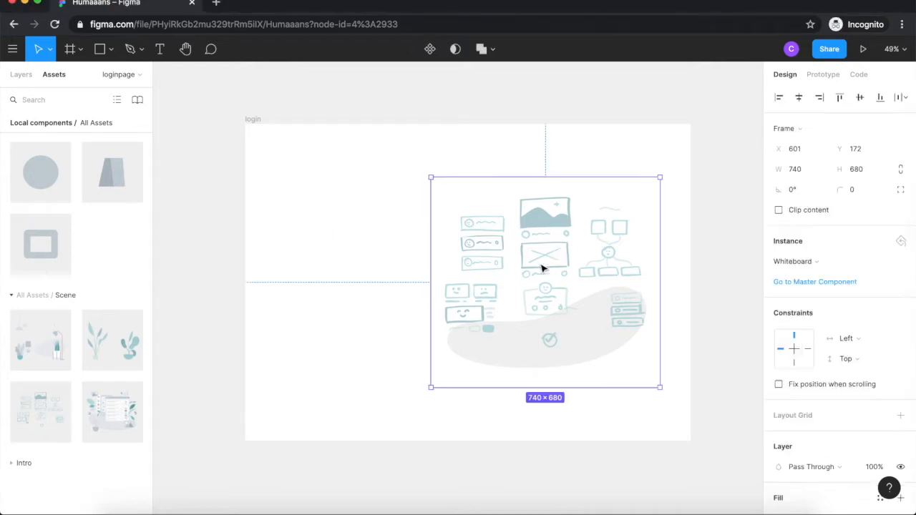
{"action": "left_click", "coordinate": [801, 171]}
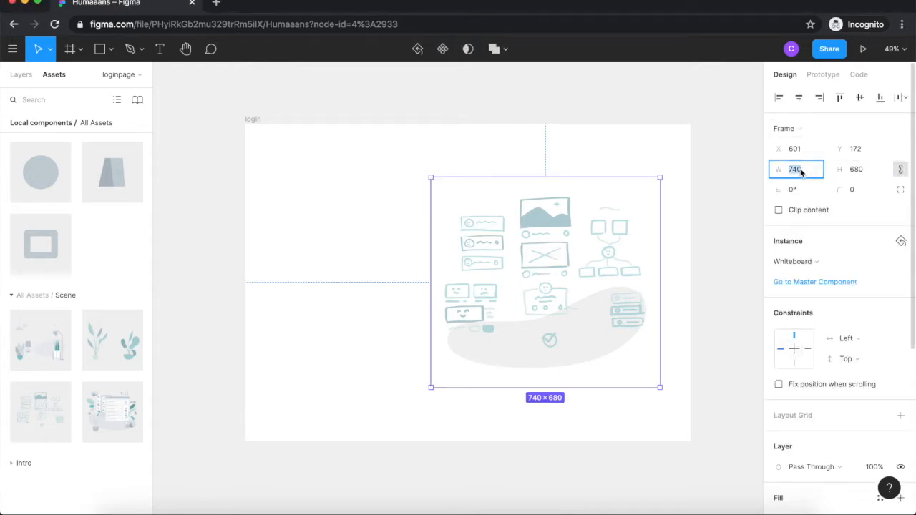
{"action": "type", "text": "720"}
{"action": "key", "text": "Return"}
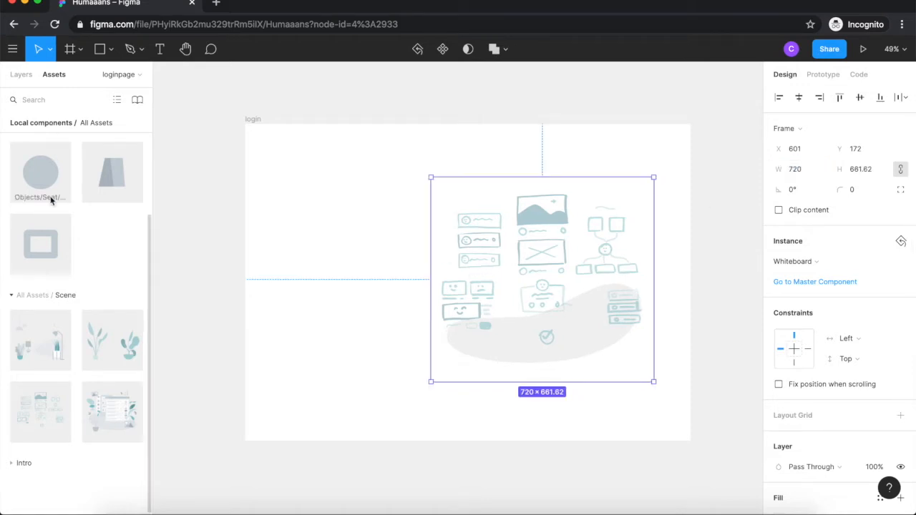
- Place the sitting blue-trousers component with the wedge-shaped seat over the lower-left part of the Whiteboard scene
{"action": "scroll", "coordinate": [50, 200], "scroll_direction": "up", "scroll_amount": 5}
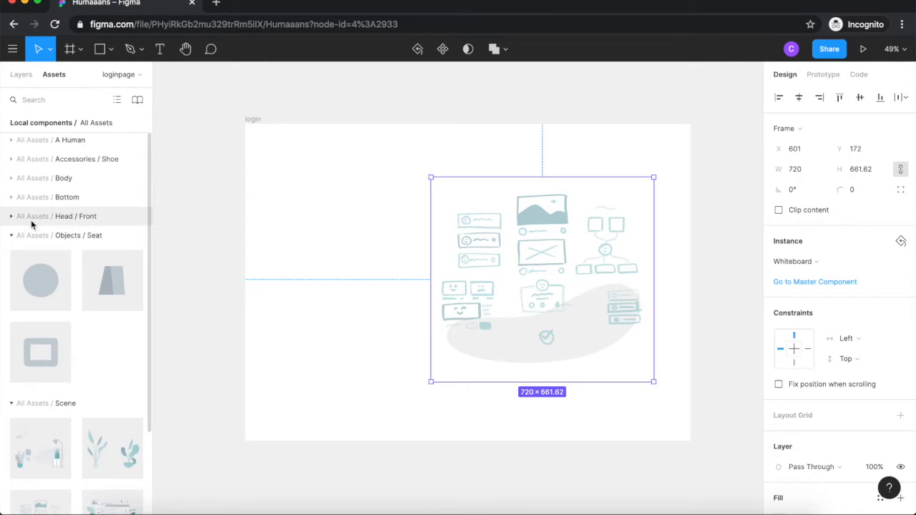
{"action": "scroll", "coordinate": [31, 224], "scroll_direction": "up", "scroll_amount": 1}
{"action": "key", "text": "Escape"}
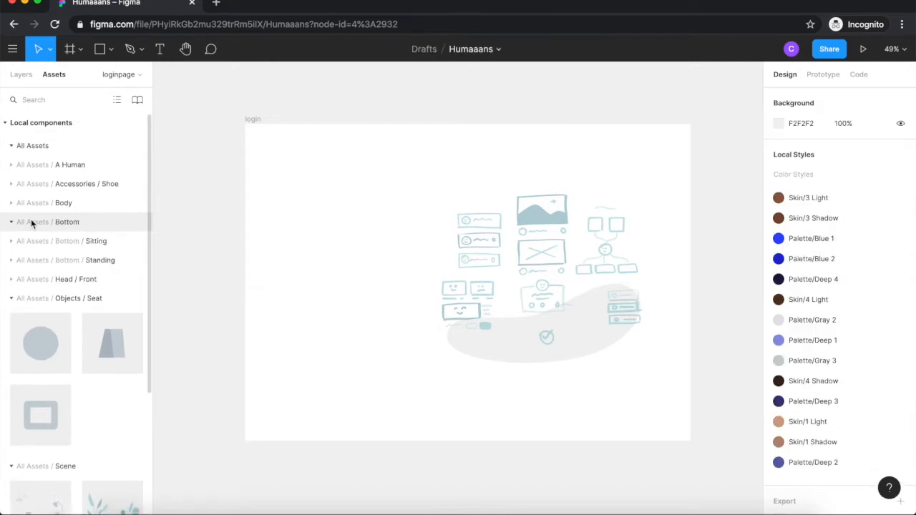
{"action": "left_click", "coordinate": [31, 222]}
{"action": "left_click", "coordinate": [22, 242]}
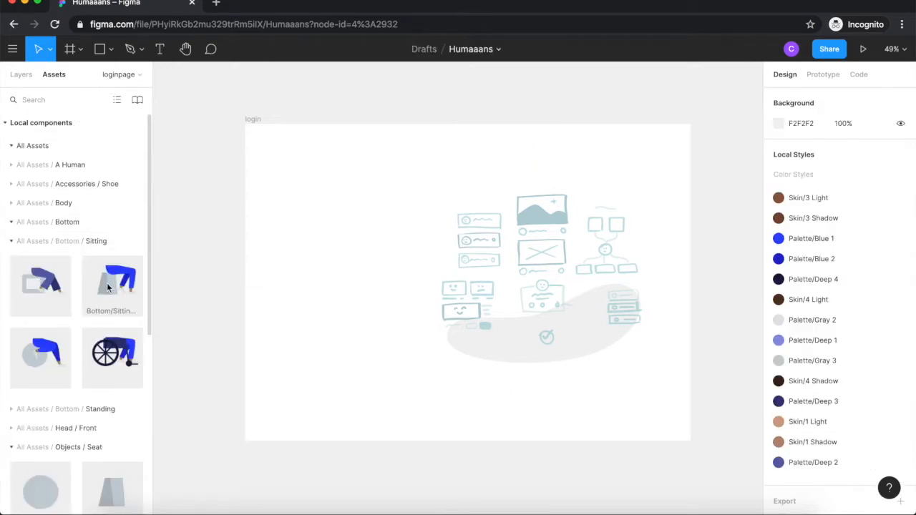
{"action": "left_click_drag", "start_coordinate": [106, 282], "coordinate": [491, 366]}
{"action": "left_click", "coordinate": [413, 367]}
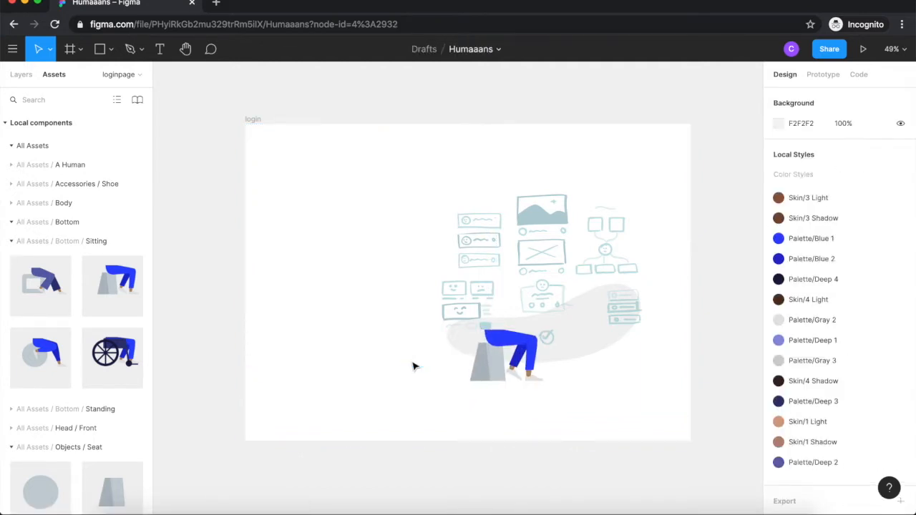
- Place the Trench Coat body component on the sitting blue trousers, at about X 637, Y 552
{"action": "left_click", "coordinate": [15, 205]}
{"action": "scroll", "coordinate": [69, 251], "scroll_direction": "down", "scroll_amount": 1}
{"action": "scroll", "coordinate": [69, 251], "scroll_direction": "down", "scroll_amount": 5}
{"action": "left_click_drag", "start_coordinate": [43, 340], "coordinate": [481, 334]}
{"action": "scroll", "coordinate": [483, 315], "scroll_direction": "up", "scroll_amount": 4}
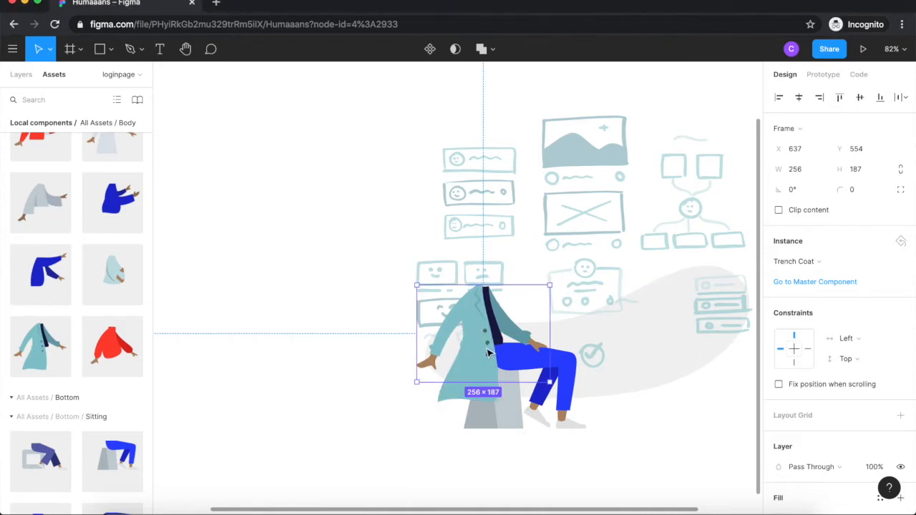
{"action": "scroll", "coordinate": [488, 352], "scroll_direction": "down", "scroll_amount": 4}
{"action": "left_click_drag", "start_coordinate": [468, 356], "coordinate": [469, 356]}
- Place the Curly head component on the trench coat's collar, at about X 697, Y 467, and send it to the back
{"action": "scroll", "coordinate": [469, 356], "scroll_direction": "up", "scroll_amount": 5}
{"action": "scroll", "coordinate": [43, 286], "scroll_direction": "up", "scroll_amount": 5}
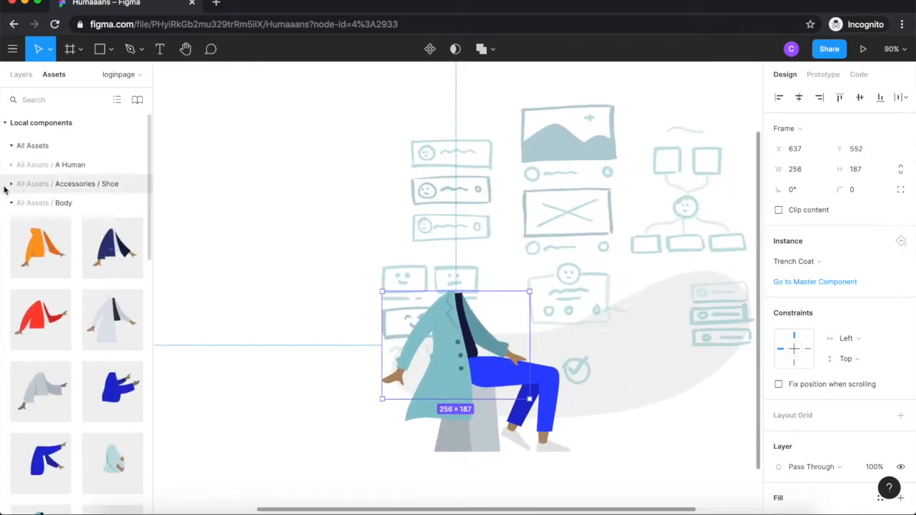
{"action": "left_click", "coordinate": [10, 184]}
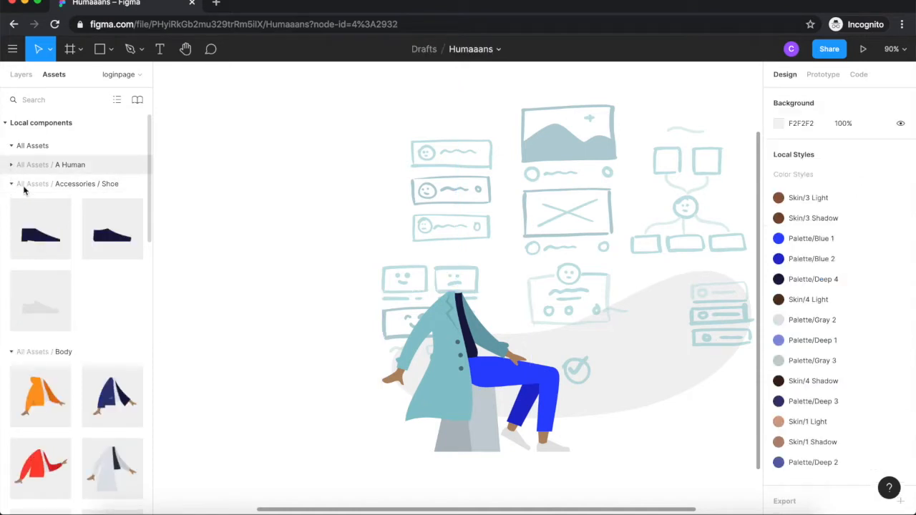
{"action": "scroll", "coordinate": [24, 190], "scroll_direction": "down", "scroll_amount": 10}
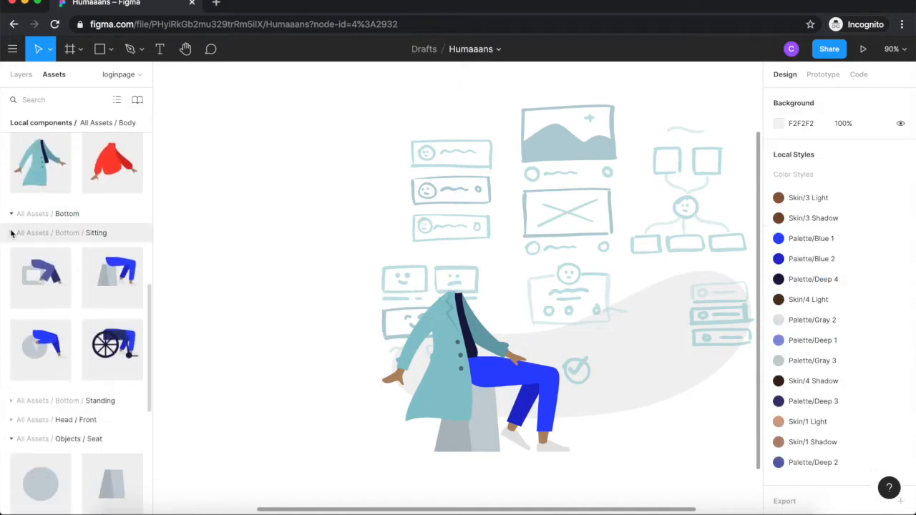
{"action": "scroll", "coordinate": [12, 232], "scroll_direction": "down", "scroll_amount": 3}
{"action": "left_click", "coordinate": [11, 329]}
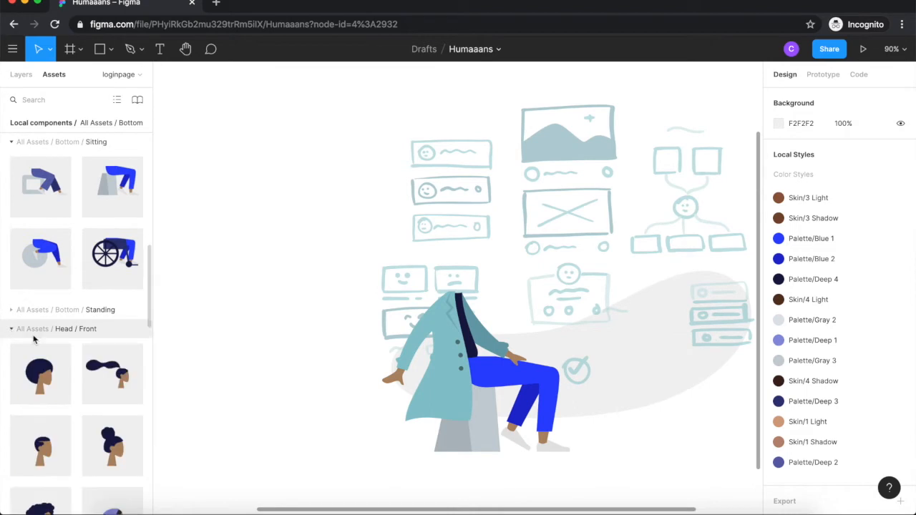
{"action": "scroll", "coordinate": [43, 354], "scroll_direction": "down", "scroll_amount": 5}
{"action": "left_click_drag", "start_coordinate": [68, 365], "coordinate": [455, 272]}
{"action": "right_click", "coordinate": [453, 270]}
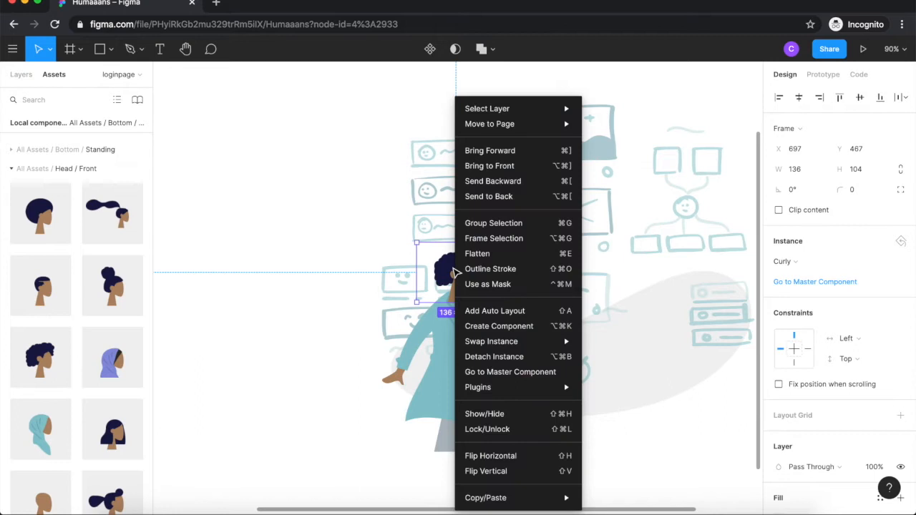
{"action": "left_click", "coordinate": [494, 206]}
- Move the Whiteboard scene clear of the seated figure, to about X -23, Y -48
{"action": "scroll", "coordinate": [513, 304], "scroll_direction": "down", "scroll_amount": 3}
{"action": "left_click_drag", "start_coordinate": [520, 305], "coordinate": [322, 235]}
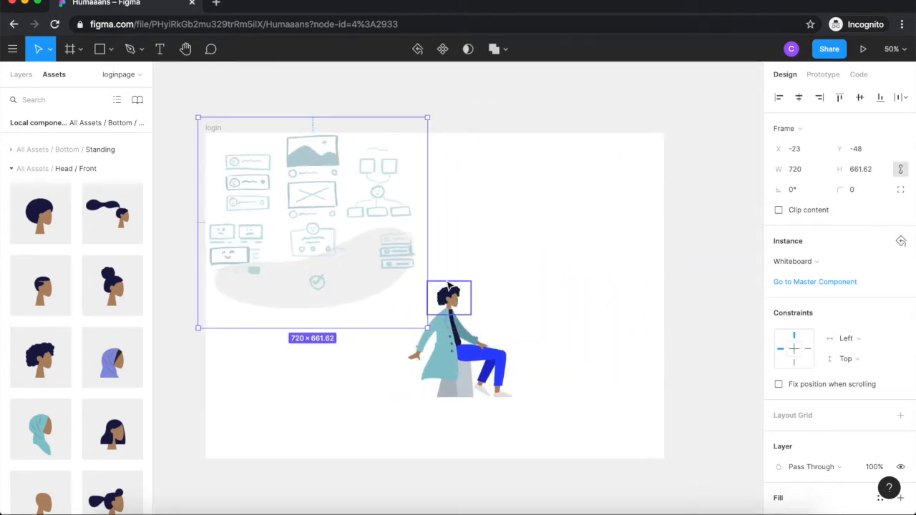
{"action": "scroll", "coordinate": [448, 284], "scroll_direction": "up", "scroll_amount": 5}
{"action": "left_click", "coordinate": [476, 279]}
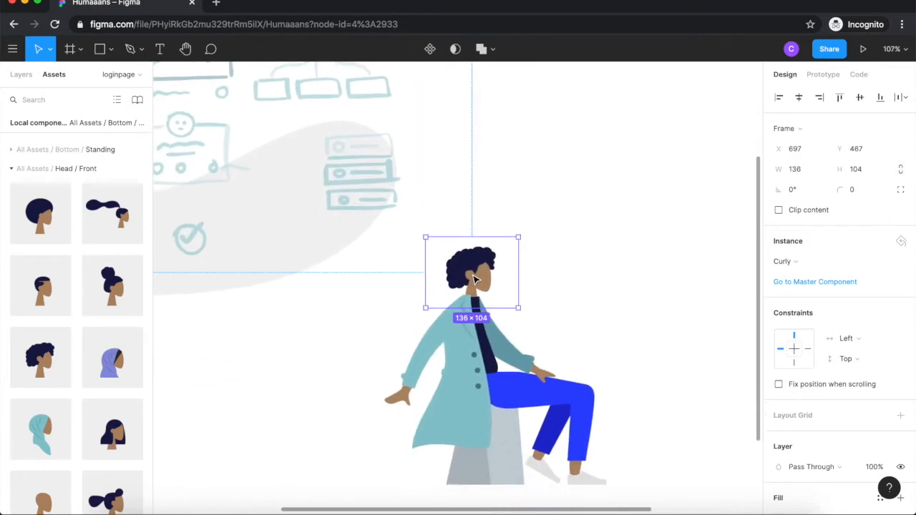
- Select the seated figure's head, coat and trousers together and align their horizontal centers
{"action": "scroll", "coordinate": [427, 235], "scroll_direction": "down", "scroll_amount": 4}
{"action": "left_click", "coordinate": [440, 223]}
{"action": "left_click_drag", "start_coordinate": [399, 216], "coordinate": [547, 426]}
{"action": "left_click", "coordinate": [801, 103]}
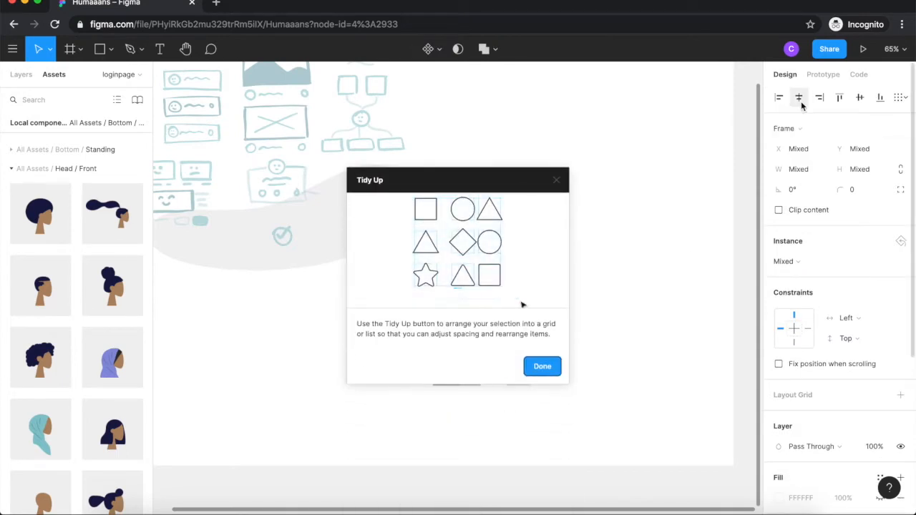
{"action": "left_click", "coordinate": [542, 367]}
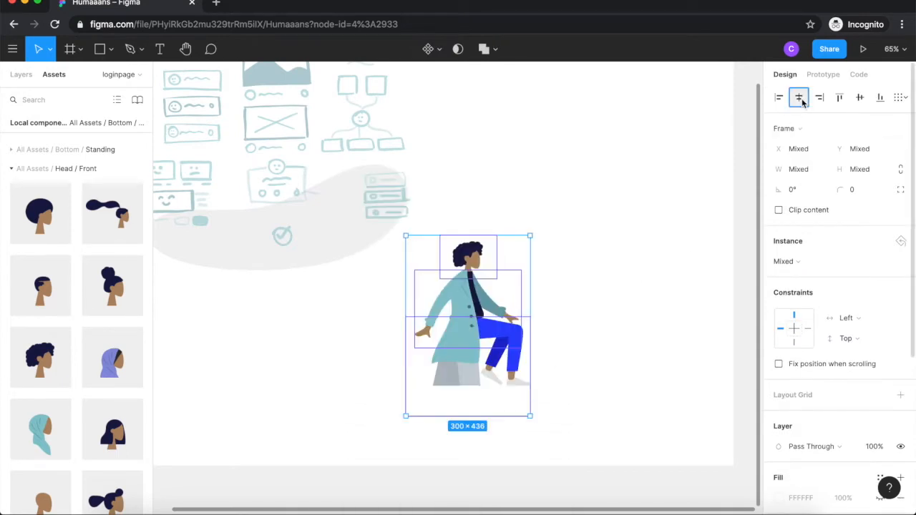
- Group the head, trench coat and trousers into a single figure
{"action": "scroll", "coordinate": [523, 312], "scroll_direction": "down", "scroll_amount": 1}
{"action": "scroll", "coordinate": [522, 311], "scroll_direction": "left", "scroll_amount": 1}
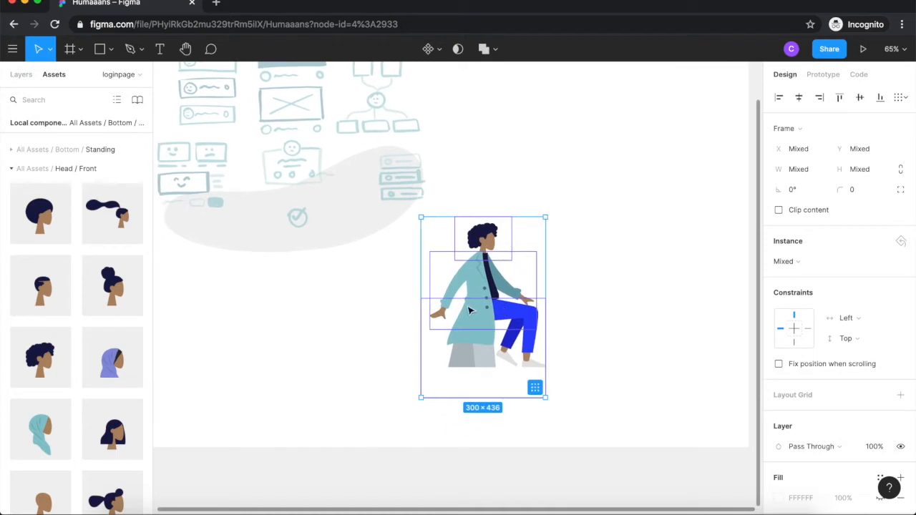
{"action": "scroll", "coordinate": [474, 310], "scroll_direction": "down", "scroll_amount": 1}
{"action": "scroll", "coordinate": [475, 310], "scroll_direction": "left", "scroll_amount": 1}
{"action": "right_click", "coordinate": [502, 291]}
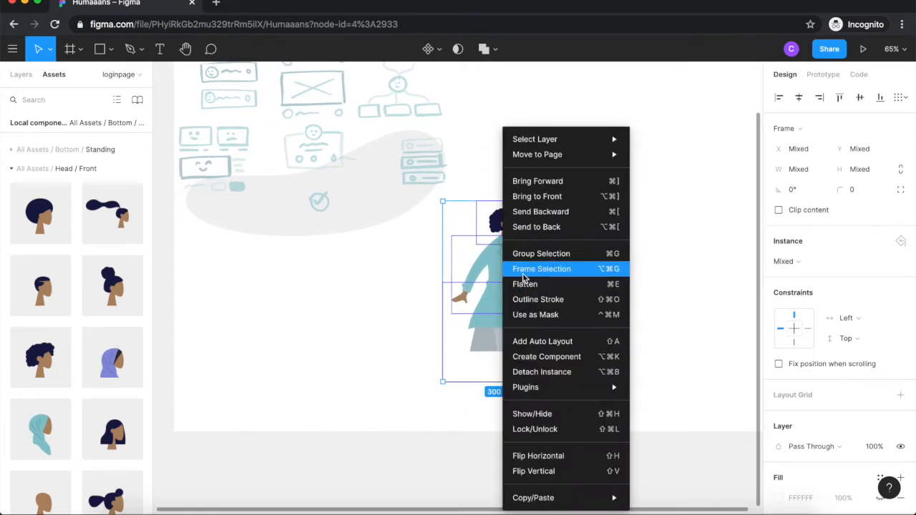
{"action": "left_click", "coordinate": [544, 256]}
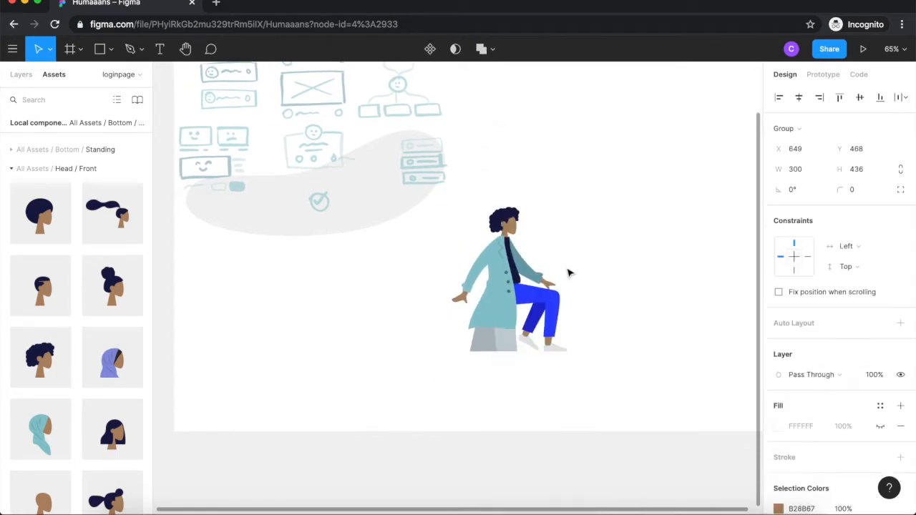
{"action": "left_click", "coordinate": [597, 287]}
{"action": "scroll", "coordinate": [598, 287], "scroll_direction": "up", "scroll_amount": 1}
{"action": "scroll", "coordinate": [597, 287], "scroll_direction": "right", "scroll_amount": 1}
{"action": "scroll", "coordinate": [483, 313], "scroll_direction": "right", "scroll_amount": 3}
{"action": "scroll", "coordinate": [483, 313], "scroll_direction": "up", "scroll_amount": 1}
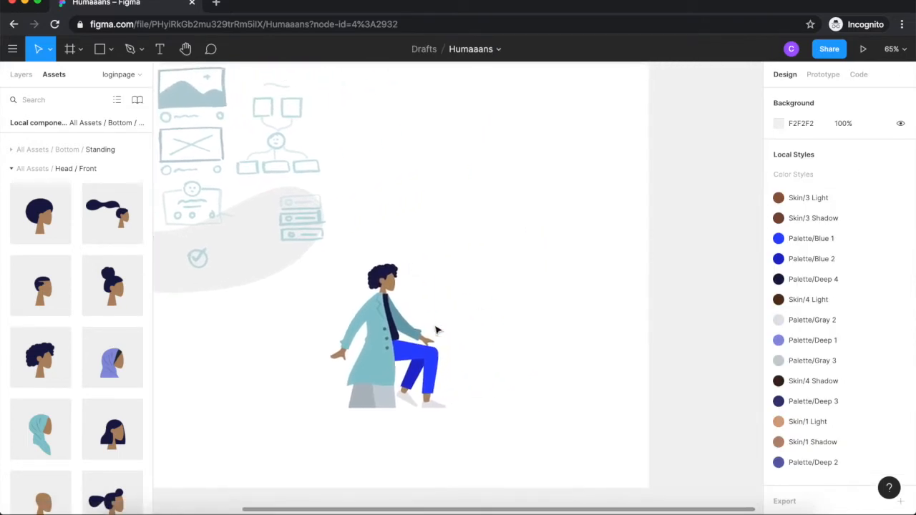
{"action": "left_click", "coordinate": [404, 340]}
{"action": "scroll", "coordinate": [471, 336], "scroll_direction": "down", "scroll_amount": 1}
{"action": "scroll", "coordinate": [470, 336], "scroll_direction": "left", "scroll_amount": 1}
{"action": "left_click", "coordinate": [520, 317]}
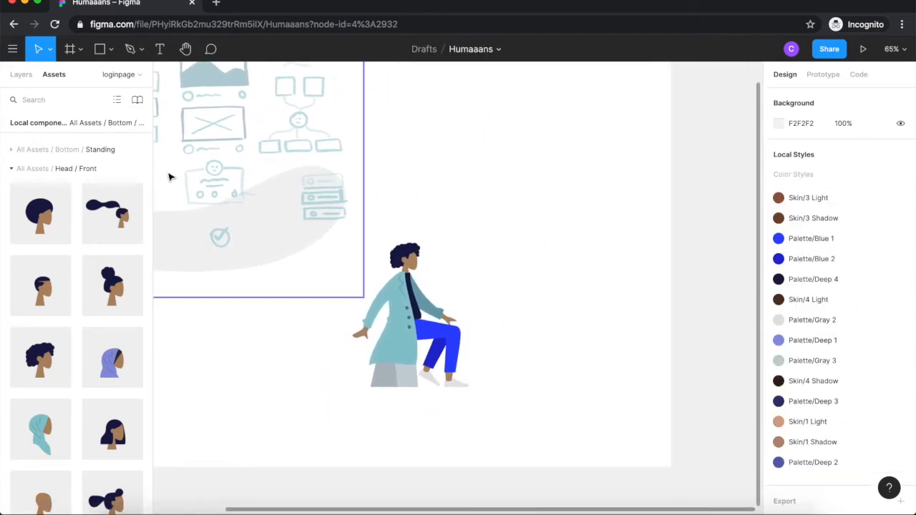
- Place the sitting Baggy Pants component beside the first figure at about X 994, Y 658, with the Jacket body on it at Y 552
{"action": "scroll", "coordinate": [88, 260], "scroll_direction": "down", "scroll_amount": 3}
{"action": "scroll", "coordinate": [88, 260], "scroll_direction": "down", "scroll_amount": 3}
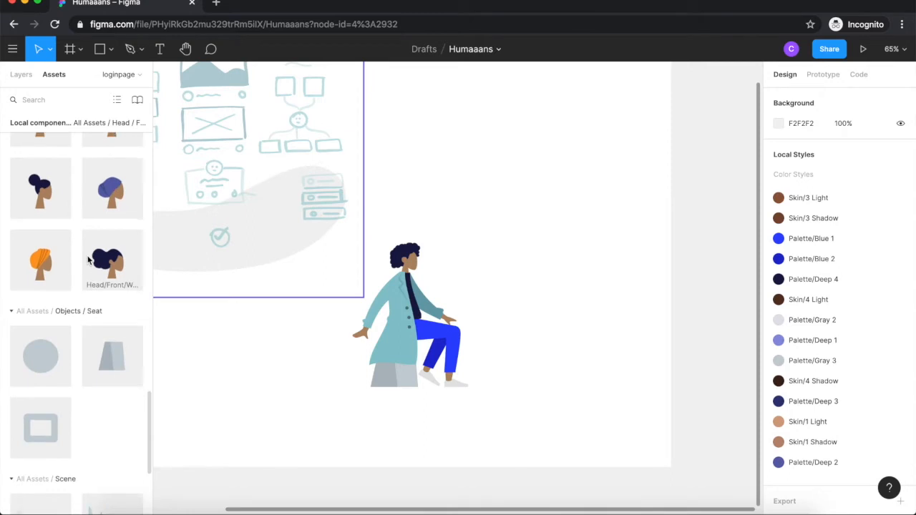
{"action": "scroll", "coordinate": [88, 260], "scroll_direction": "up", "scroll_amount": 5}
{"action": "scroll", "coordinate": [88, 259], "scroll_direction": "up", "scroll_amount": 10}
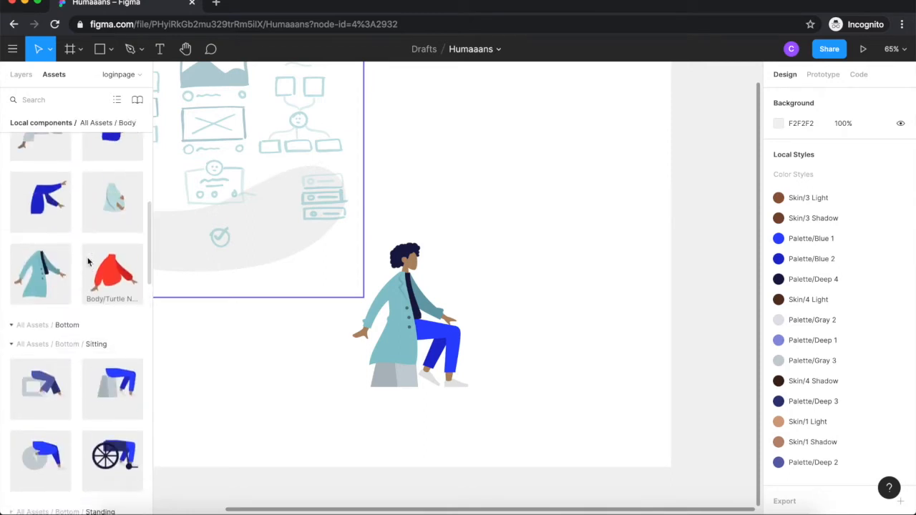
{"action": "left_click_drag", "start_coordinate": [50, 390], "coordinate": [550, 349]}
{"action": "scroll", "coordinate": [88, 210], "scroll_direction": "up", "scroll_amount": 6}
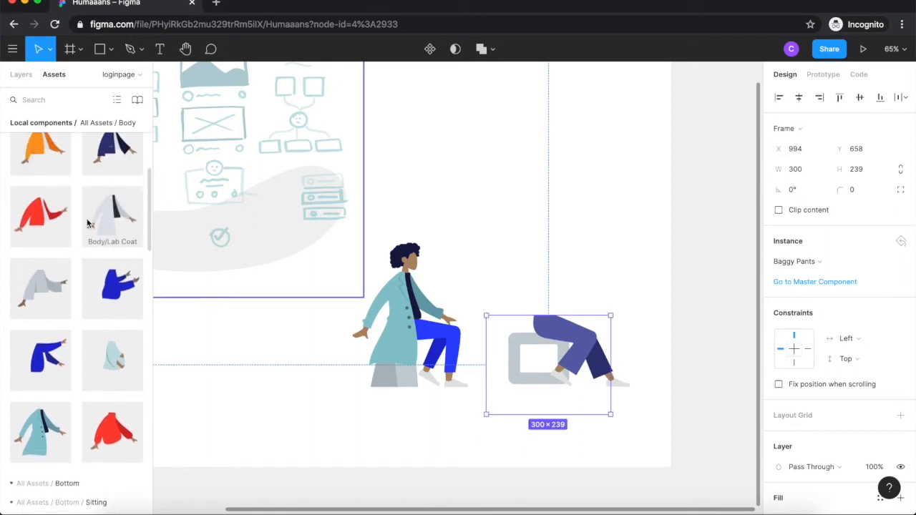
{"action": "left_click_drag", "start_coordinate": [575, 280], "coordinate": [547, 307]}
- Place the Pony head component on the jacket's collar, at about X 1058, Y 461, and send it to the back
{"action": "scroll", "coordinate": [63, 282], "scroll_direction": "up", "scroll_amount": 3}
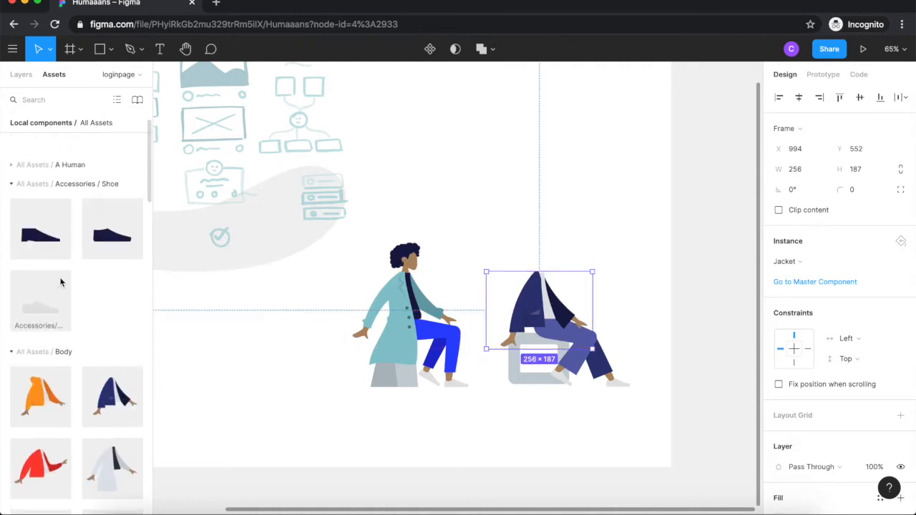
{"action": "scroll", "coordinate": [63, 282], "scroll_direction": "down", "scroll_amount": 10}
{"action": "scroll", "coordinate": [61, 283], "scroll_direction": "down", "scroll_amount": 10}
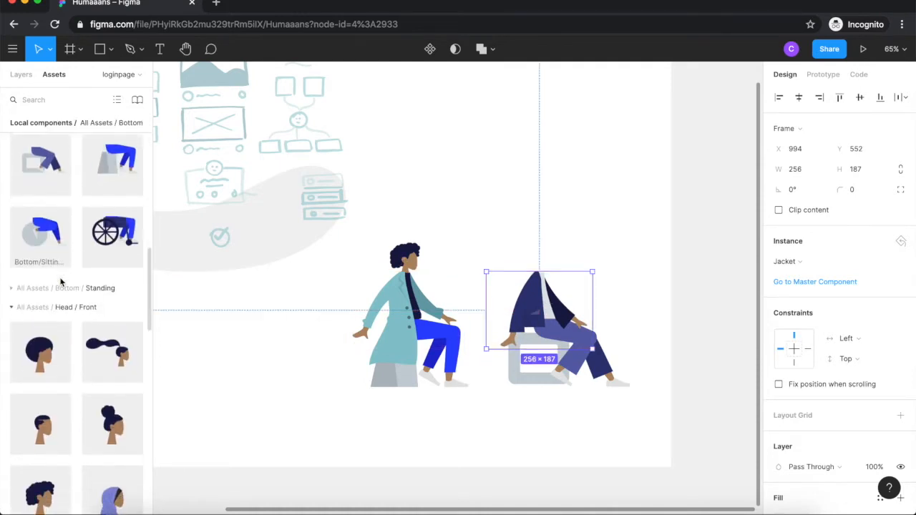
{"action": "left_click_drag", "start_coordinate": [98, 329], "coordinate": [542, 258]}
{"action": "right_click", "coordinate": [542, 259]}
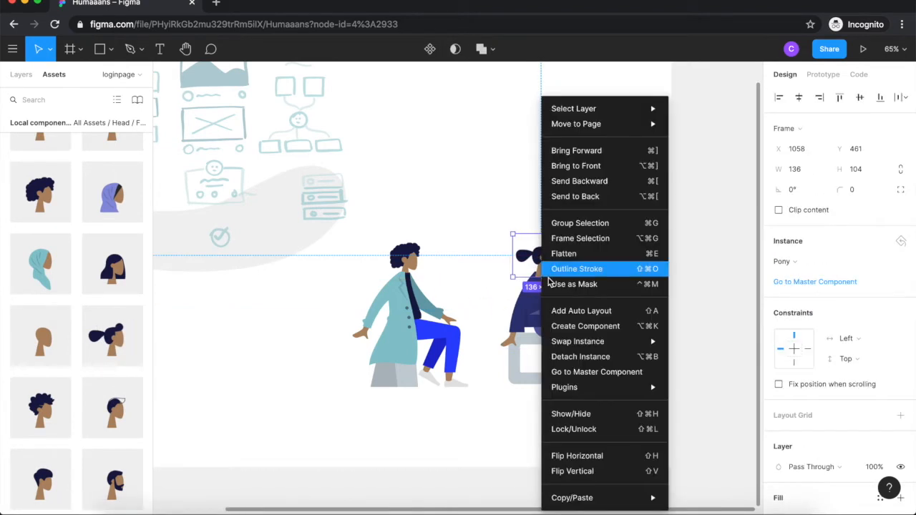
{"action": "left_click", "coordinate": [621, 196]}
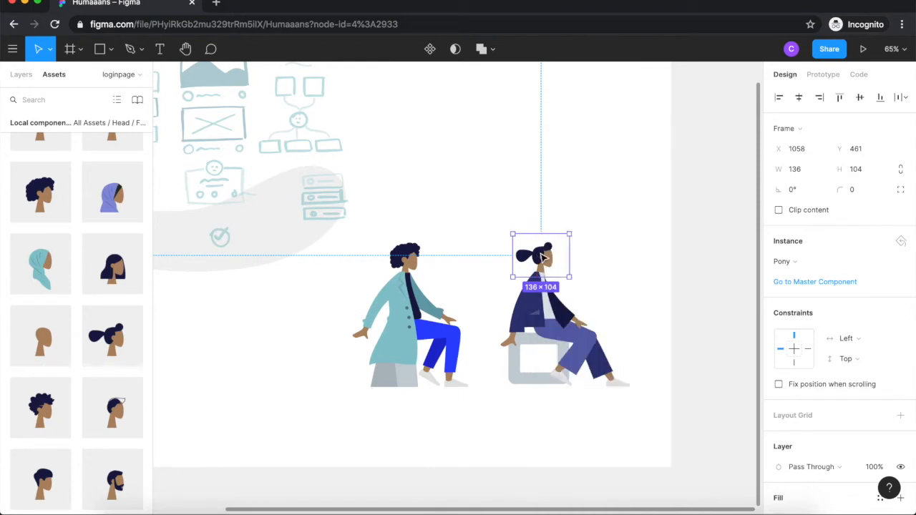
- Align the horizontal centers of the second figure's head, jacket and pants, and group the three parts
{"action": "left_click_drag", "start_coordinate": [498, 239], "coordinate": [620, 415]}
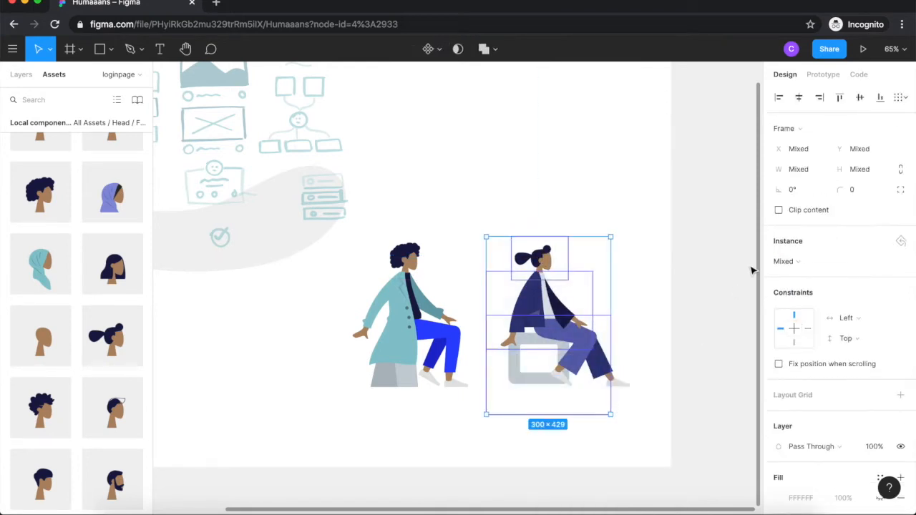
{"action": "left_click", "coordinate": [799, 99]}
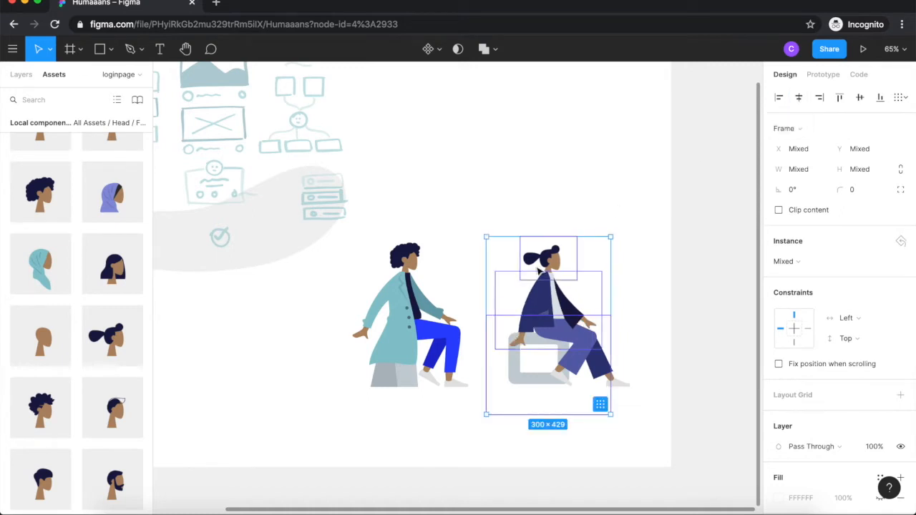
{"action": "right_click", "coordinate": [538, 270]}
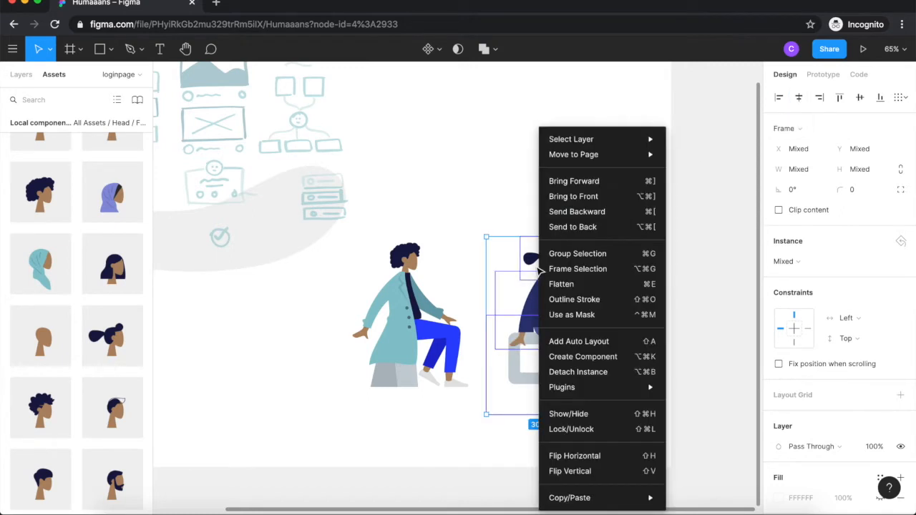
{"action": "left_click", "coordinate": [593, 254]}
- Mirror the second figure to face the first and position it opposite, at about X 1300, Y 470
{"action": "left_click_drag", "start_coordinate": [614, 418], "coordinate": [441, 411]}
{"action": "left_click_drag", "start_coordinate": [439, 334], "coordinate": [581, 335]}
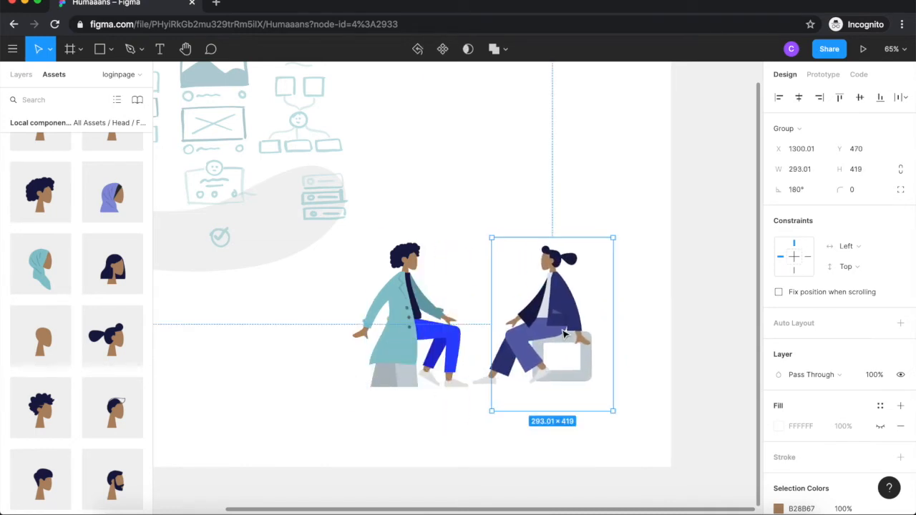
- Resize both seated figure groups to a width of 176 with their proportions kept
{"action": "scroll", "coordinate": [566, 335], "scroll_direction": "down", "scroll_amount": 2}
{"action": "left_click", "coordinate": [471, 345]}
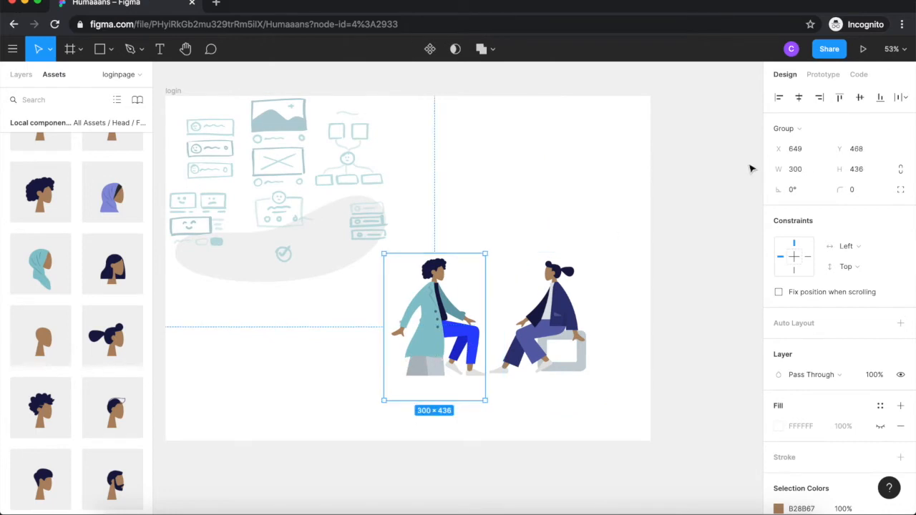
{"action": "left_click", "coordinate": [801, 172]}
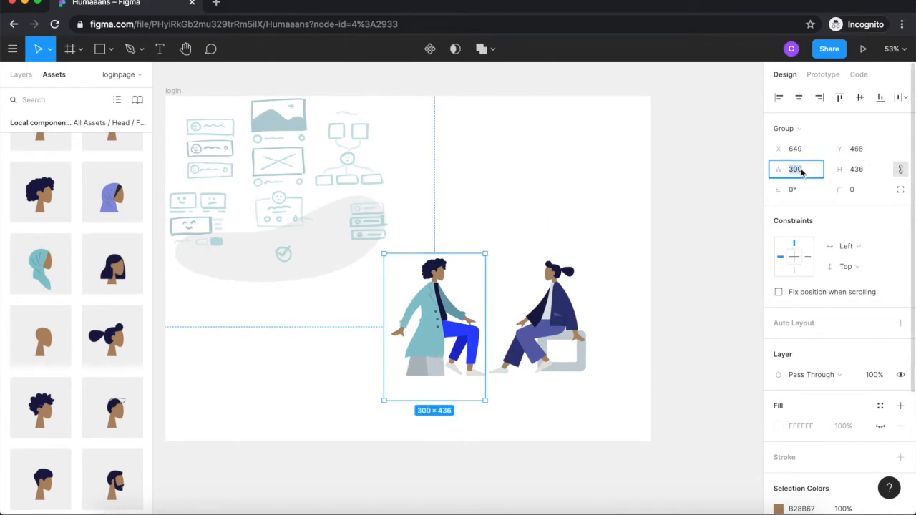
{"action": "type", "text": "176"}
{"action": "key", "text": "Return"}
{"action": "left_click", "coordinate": [546, 315]}
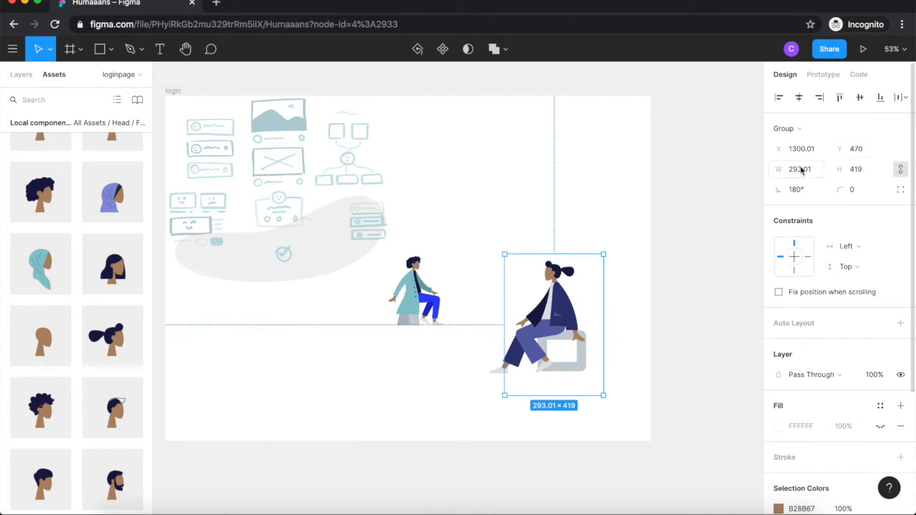
{"action": "key", "text": "Return"}
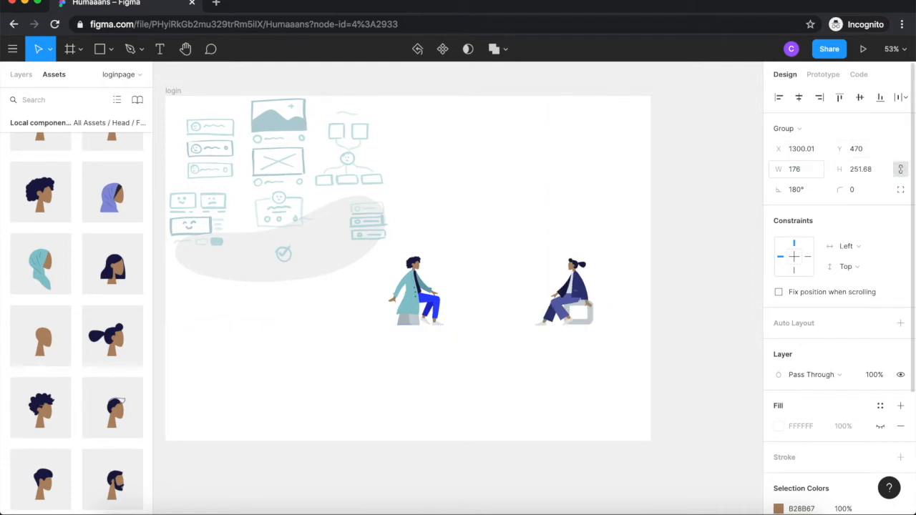
- Move the whiteboard behind the two seated figures, to about X 611, Y 209
{"action": "scroll", "coordinate": [501, 261], "scroll_direction": "down", "scroll_amount": 5}
{"action": "left_click", "coordinate": [454, 245]}
{"action": "left_click_drag", "start_coordinate": [454, 245], "coordinate": [489, 253]}
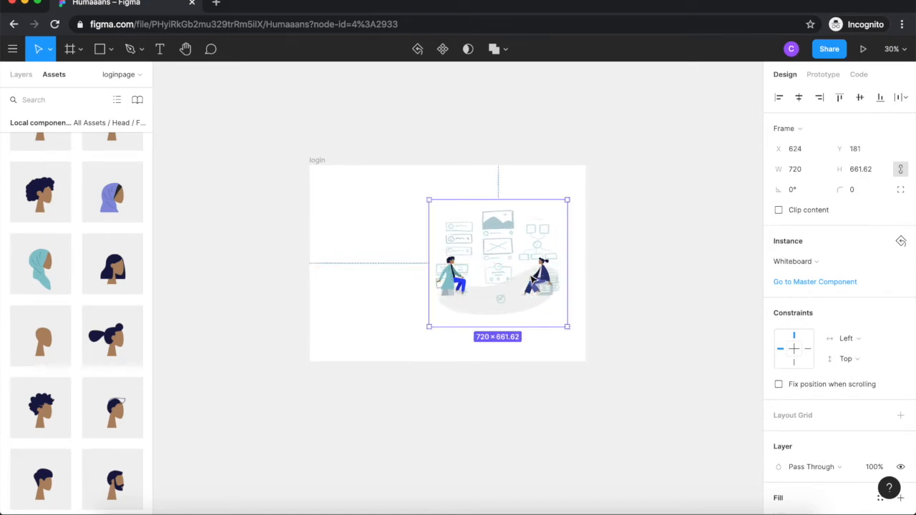
{"action": "mouse_move", "coordinate": [542, 283]}
{"action": "left_mouse_down"}
{"action": "mouse_move", "coordinate": [537, 303]}
{"action": "mouse_move", "coordinate": [539, 287]}
{"action": "left_mouse_up"}
{"action": "left_click", "coordinate": [462, 401]}
- Move both seated figures onto the lower part of the whiteboard, facing each other, with the first figure at X 800, Y 637
{"action": "left_click", "coordinate": [541, 285], "text": "super"}
{"action": "left_click_drag", "start_coordinate": [544, 286], "coordinate": [528, 314]}
{"action": "left_click", "coordinate": [458, 288], "text": "super"}
{"action": "left_click_drag", "start_coordinate": [458, 288], "coordinate": [492, 324]}
{"action": "scroll", "coordinate": [523, 361], "scroll_direction": "up", "scroll_amount": 3}
{"action": "scroll", "coordinate": [522, 361], "scroll_direction": "up", "scroll_amount": 5}
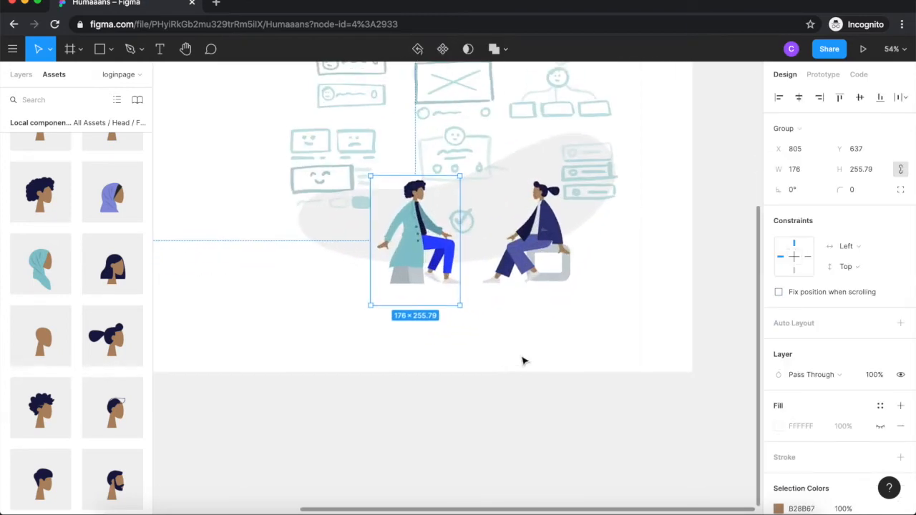
{"action": "key", "text": "Left"}
{"action": "key", "text": "Left"}
{"action": "key", "text": "Left"}
{"action": "key", "text": "Left"}
{"action": "key", "text": "Left"}
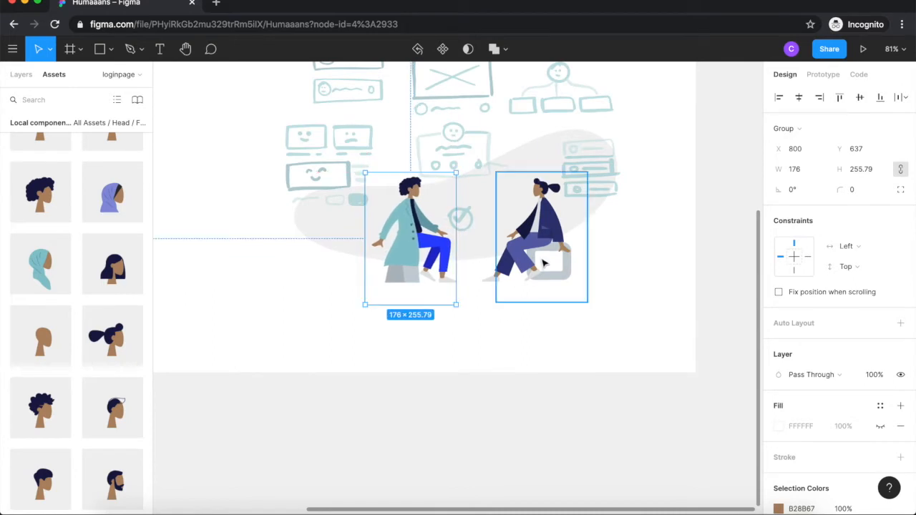
- Reposition the second figure to about X 1207, Y 657 and the first figure to about X 776, Y 651
{"action": "left_click", "coordinate": [542, 262]}
{"action": "key", "text": "shift+h"}
{"action": "left_click_drag", "start_coordinate": [537, 262], "coordinate": [533, 271]}
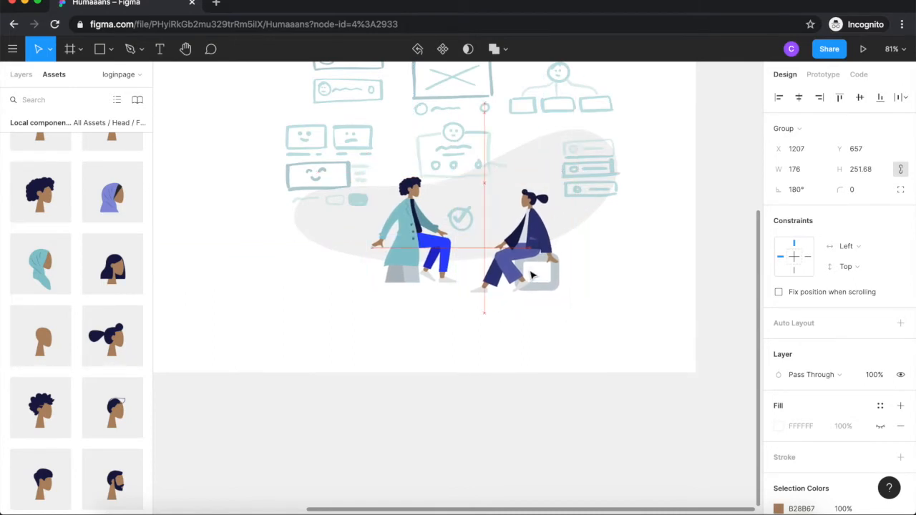
{"action": "left_click_drag", "start_coordinate": [414, 253], "coordinate": [401, 259]}
{"action": "scroll", "coordinate": [351, 260], "scroll_direction": "down", "scroll_amount": 6}
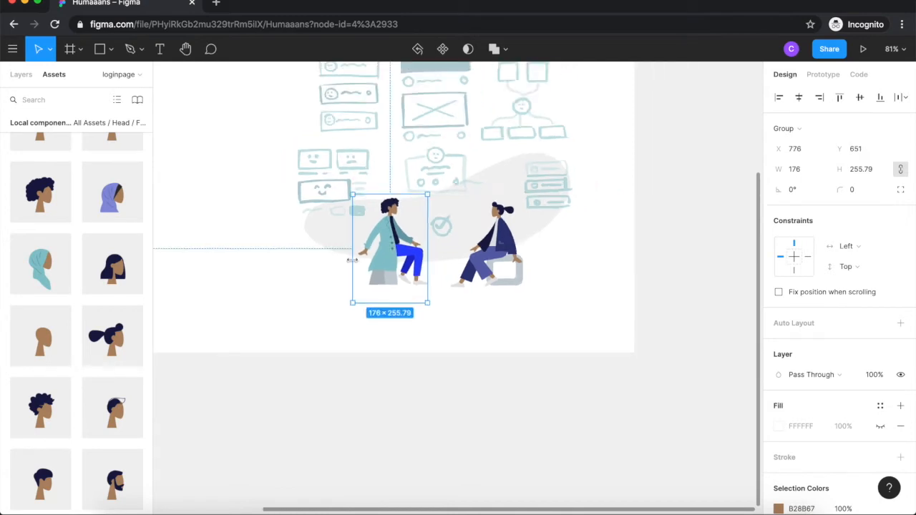
- Group the whiteboard and the two seated figures into one illustration
{"action": "left_click", "coordinate": [394, 136]}
{"action": "left_click_drag", "start_coordinate": [374, 131], "coordinate": [616, 344]}
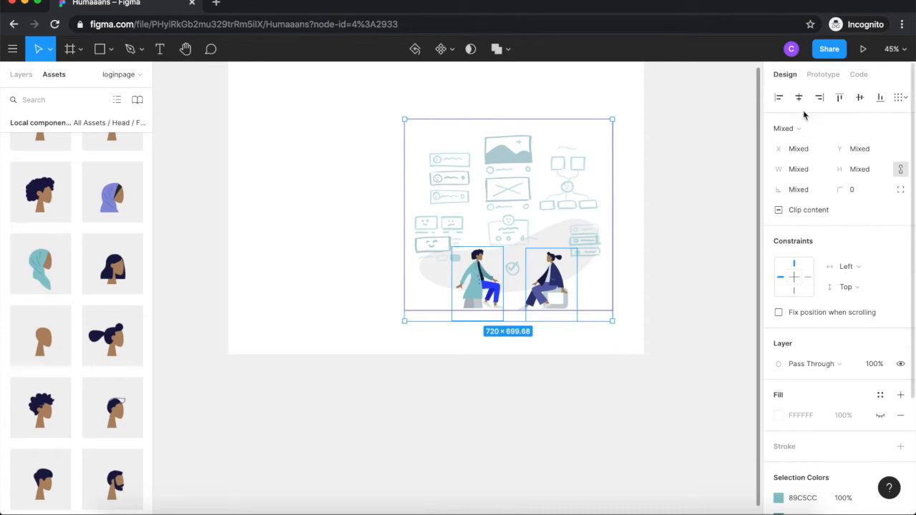
{"action": "right_click", "coordinate": [552, 201]}
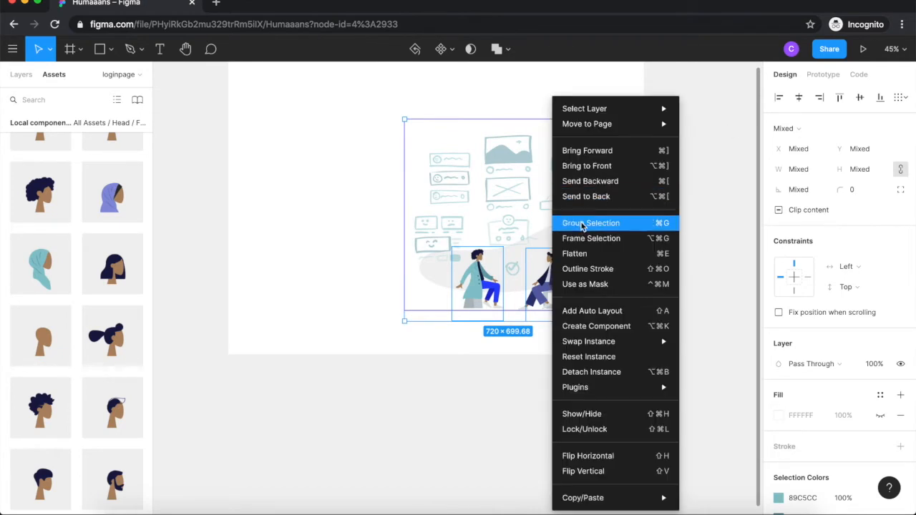
{"action": "left_click", "coordinate": [582, 223]}
- Center the illustration group vertically in the login frame
{"action": "scroll", "coordinate": [491, 229], "scroll_direction": "up", "scroll_amount": 5}
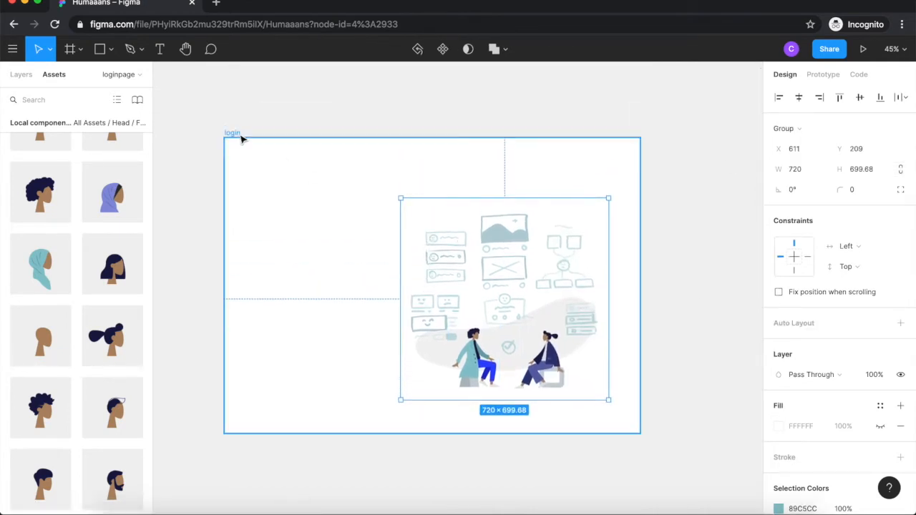
{"action": "left_click", "coordinate": [231, 133]}
{"action": "left_click", "coordinate": [859, 97]}
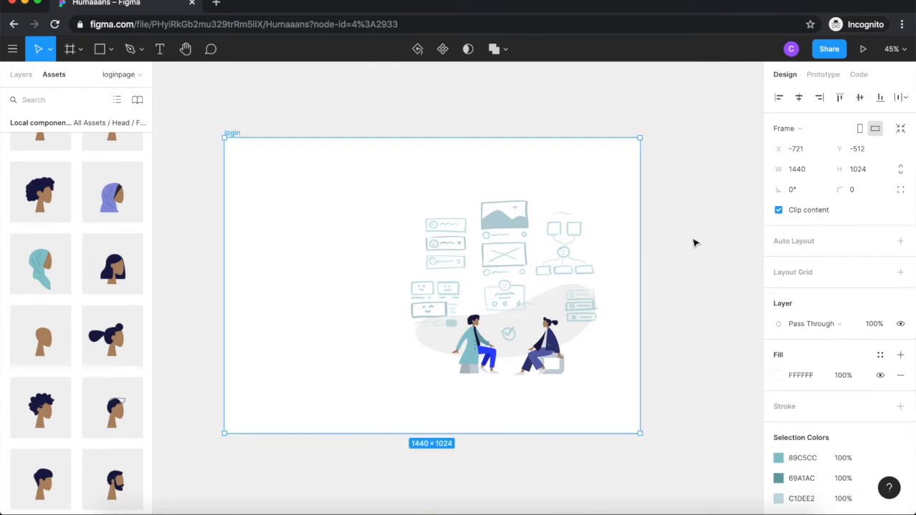
{"action": "left_click", "coordinate": [681, 256]}
{"action": "left_click", "coordinate": [529, 282]}
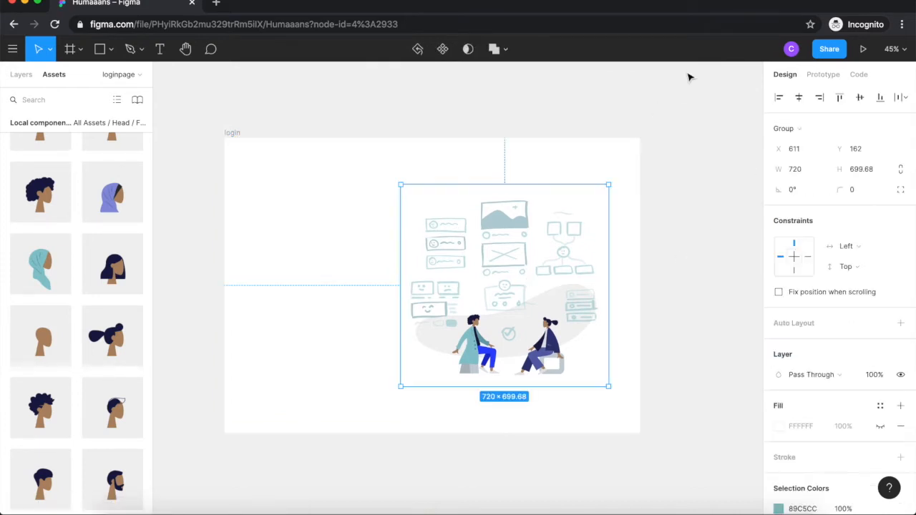
{"action": "key", "text": "Escape"}
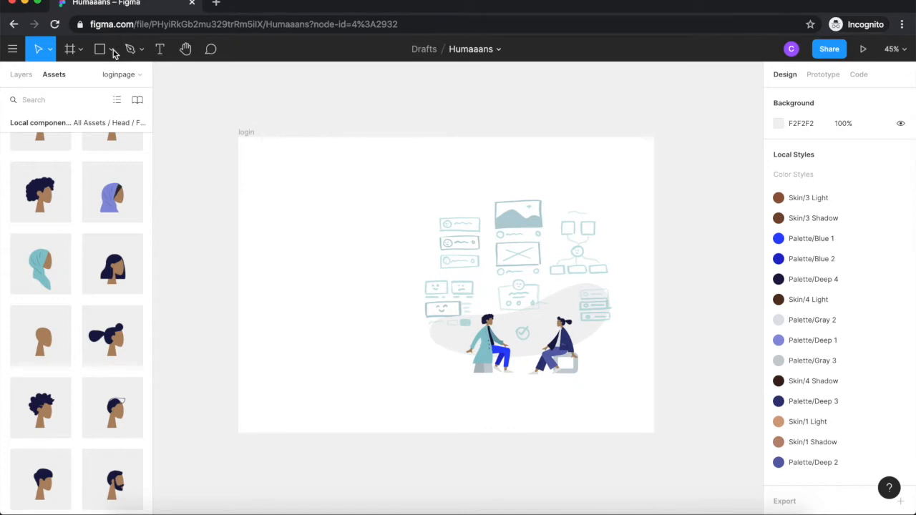
- Place the image logo.png from the asset folder in the login frame beside the illustration, at about X 205, Y 211
{"action": "left_click", "coordinate": [107, 50]}
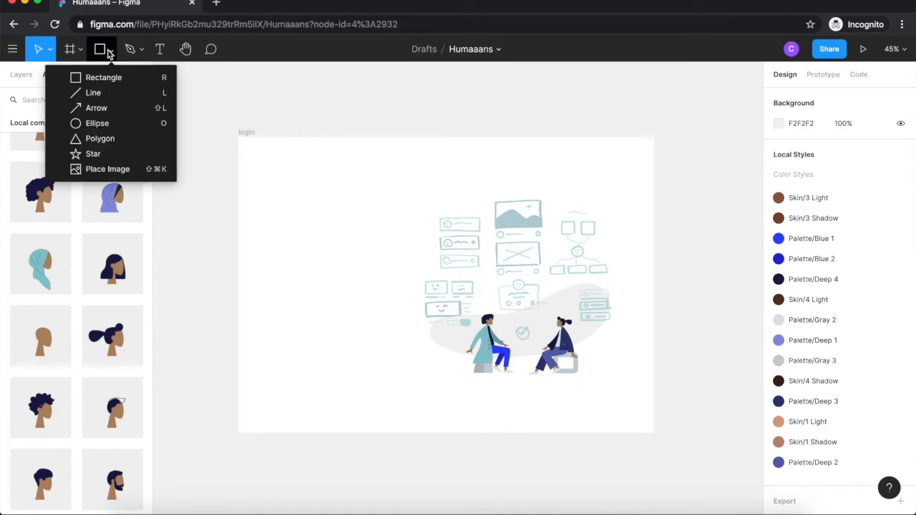
{"action": "left_click", "coordinate": [115, 168]}
{"action": "scroll", "coordinate": [321, 153], "scroll_direction": "down", "scroll_amount": 5}
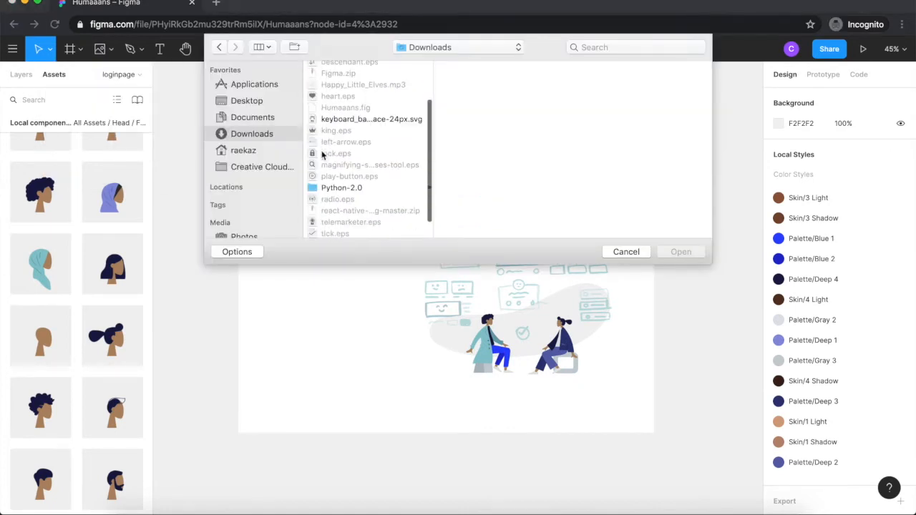
{"action": "scroll", "coordinate": [343, 107], "scroll_direction": "up", "scroll_amount": 5}
{"action": "left_click", "coordinate": [372, 67]}
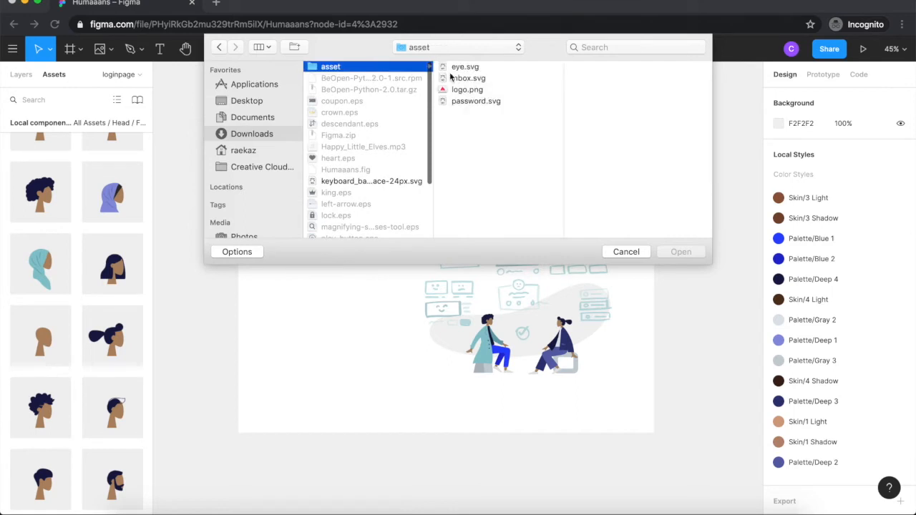
{"action": "left_click", "coordinate": [468, 90]}
{"action": "left_click", "coordinate": [679, 252]}
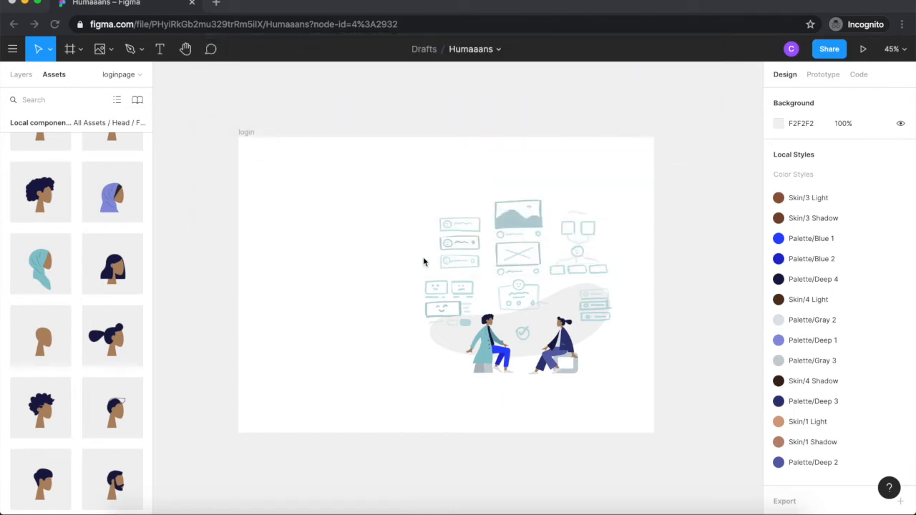
{"action": "left_click", "coordinate": [319, 204]}
{"action": "left_click_drag", "start_coordinate": [320, 206], "coordinate": [325, 225]}
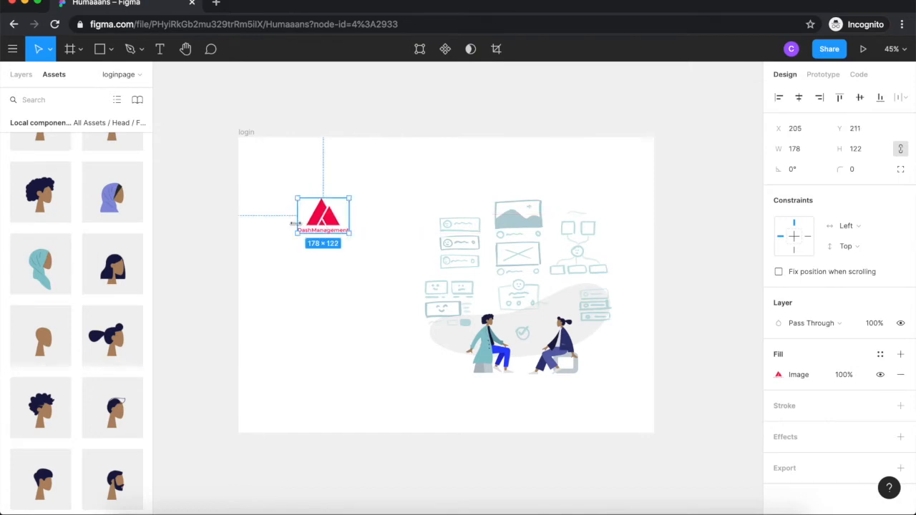
- Add the text "HELLO, WELCOME BACK" below the logo, at about X 188, Y 441
{"action": "left_click", "coordinate": [290, 264]}
{"action": "key", "text": "t"}
{"action": "left_click", "coordinate": [292, 265]}
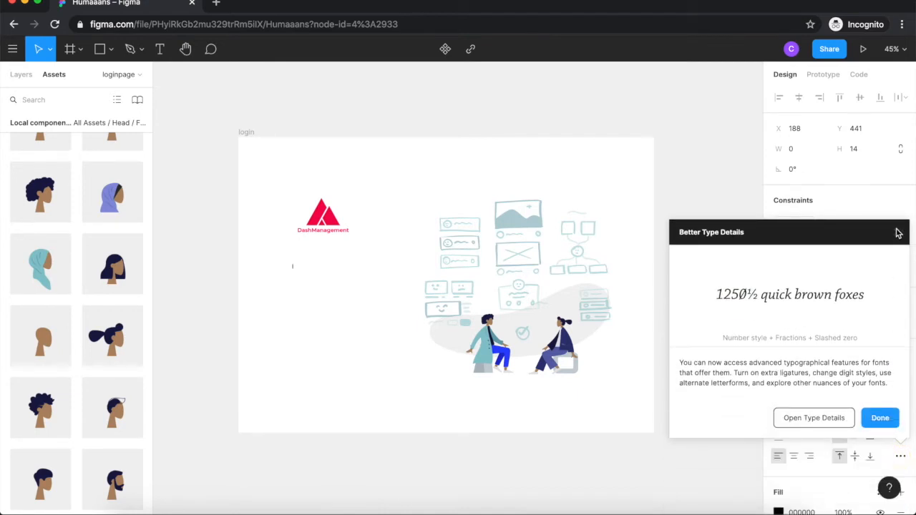
{"action": "left_click", "coordinate": [898, 233]}
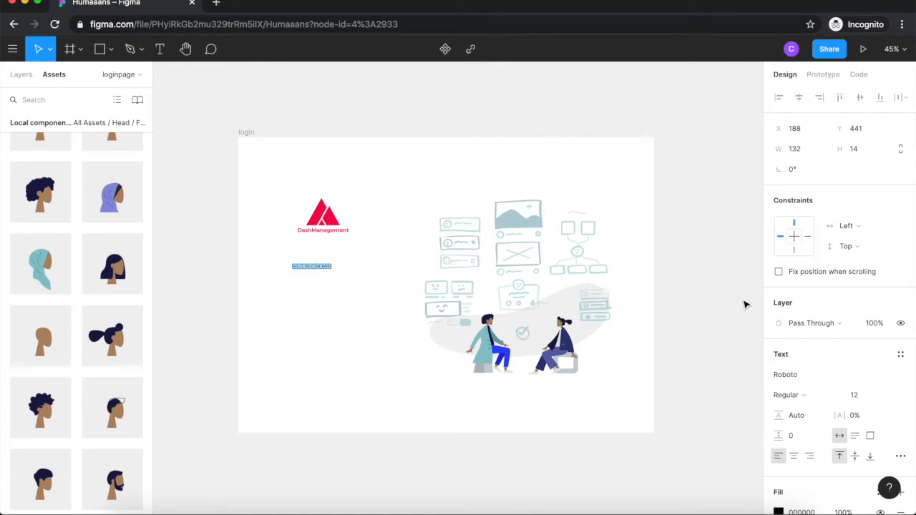
- Set the font of the welcome text to Montserrat
{"action": "scroll", "coordinate": [821, 380], "scroll_direction": "down", "scroll_amount": 1}
{"action": "left_click", "coordinate": [848, 362]}
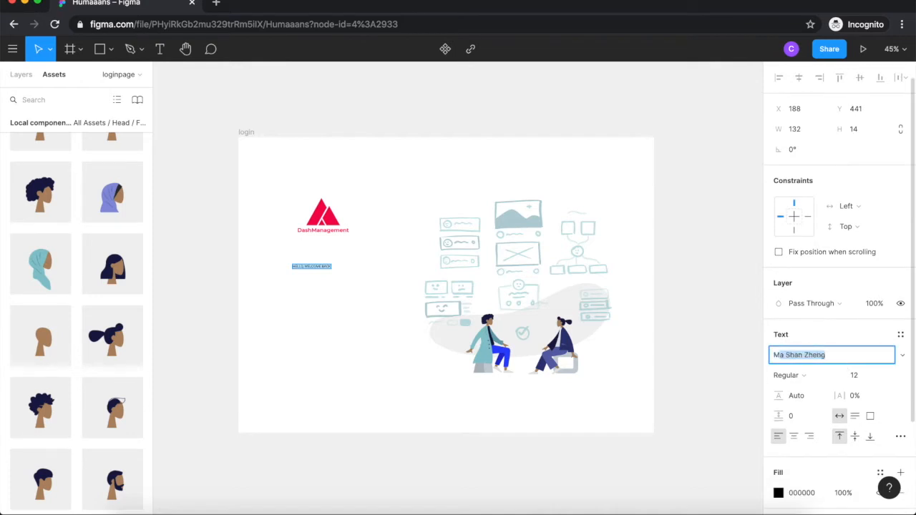
{"action": "type", "text": "MonsT"}
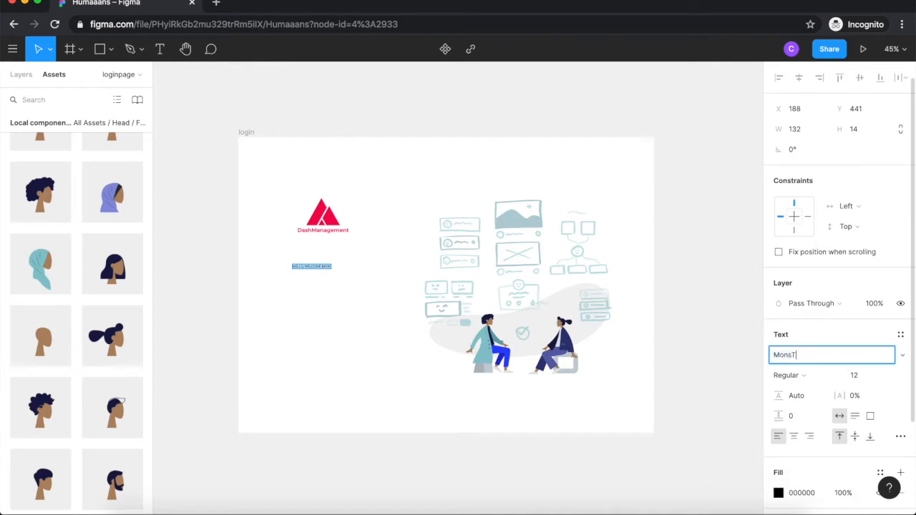
{"action": "left_click", "coordinate": [903, 357]}
{"action": "scroll", "coordinate": [832, 383], "scroll_direction": "up", "scroll_amount": 20}
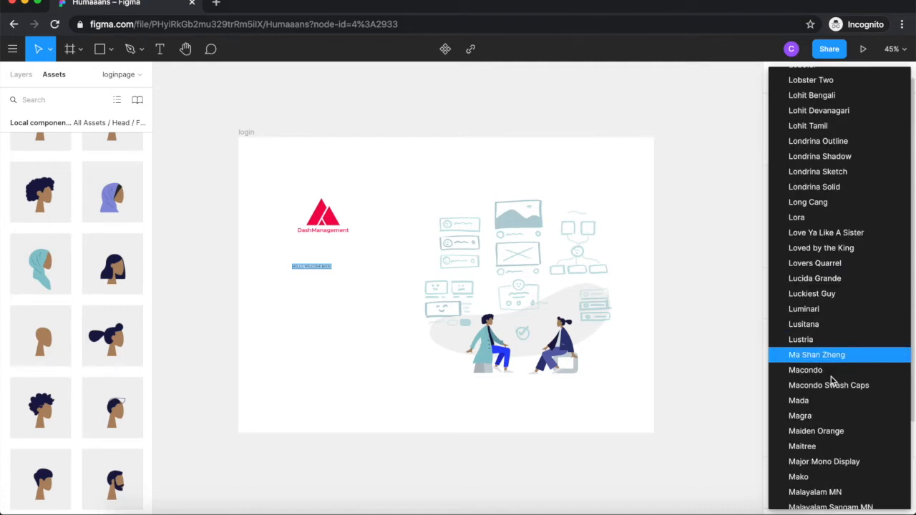
{"action": "scroll", "coordinate": [832, 381], "scroll_direction": "down", "scroll_amount": 15}
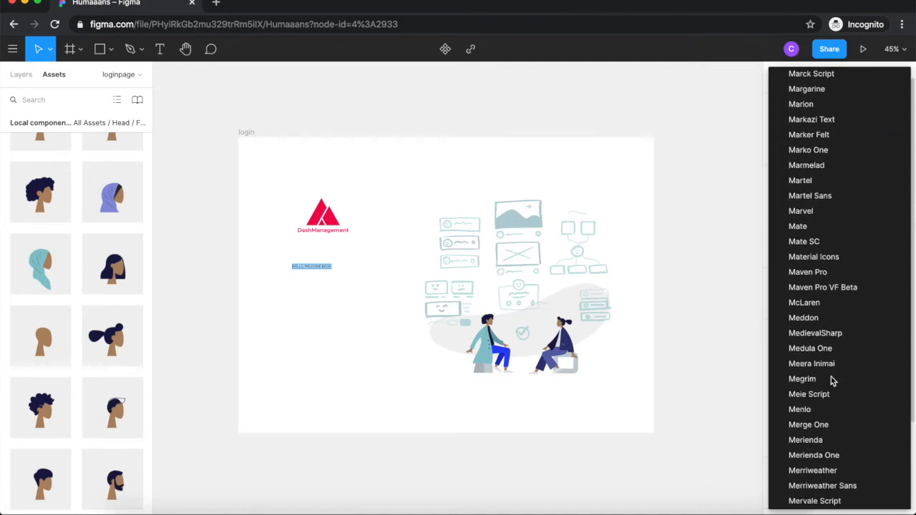
{"action": "scroll", "coordinate": [832, 382], "scroll_direction": "down", "scroll_amount": 5}
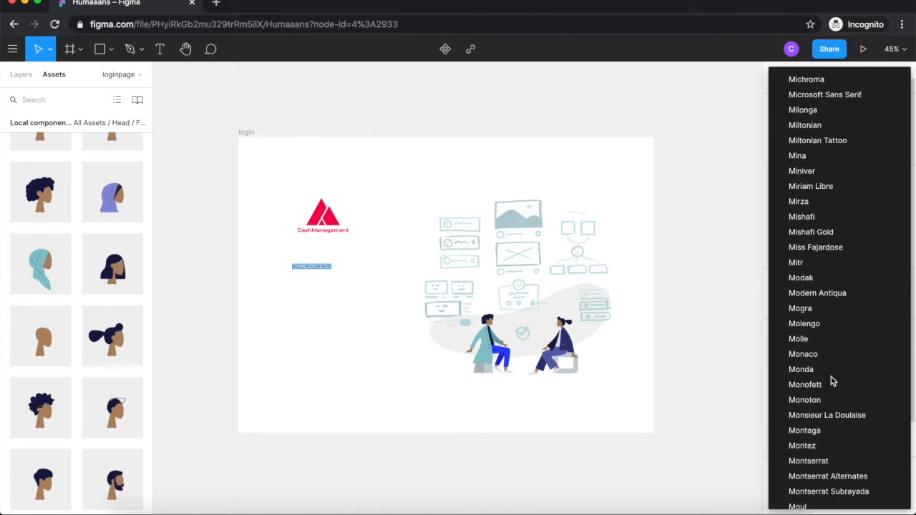
{"action": "scroll", "coordinate": [835, 432], "scroll_direction": "down", "scroll_amount": 1}
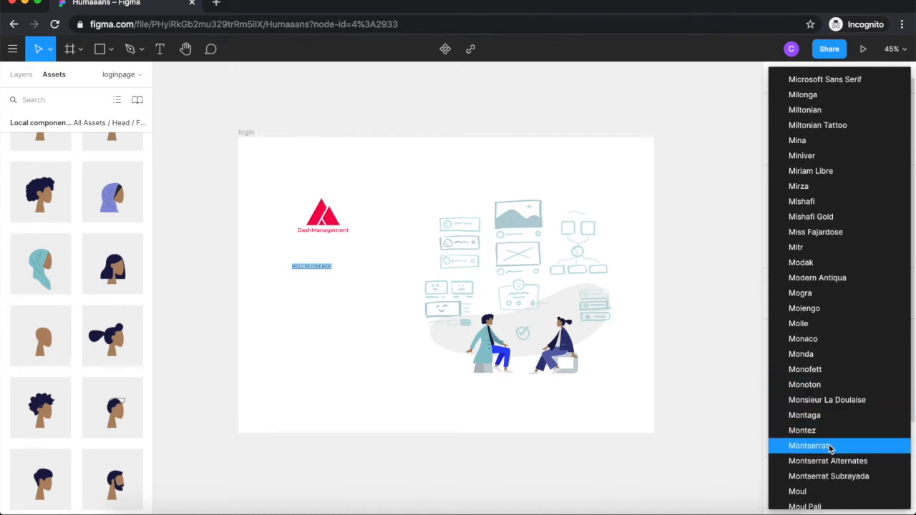
{"action": "left_click", "coordinate": [829, 446]}
- Format the welcome text as Bold, size 24, with the fill color 191919
{"action": "left_click", "coordinate": [885, 376]}
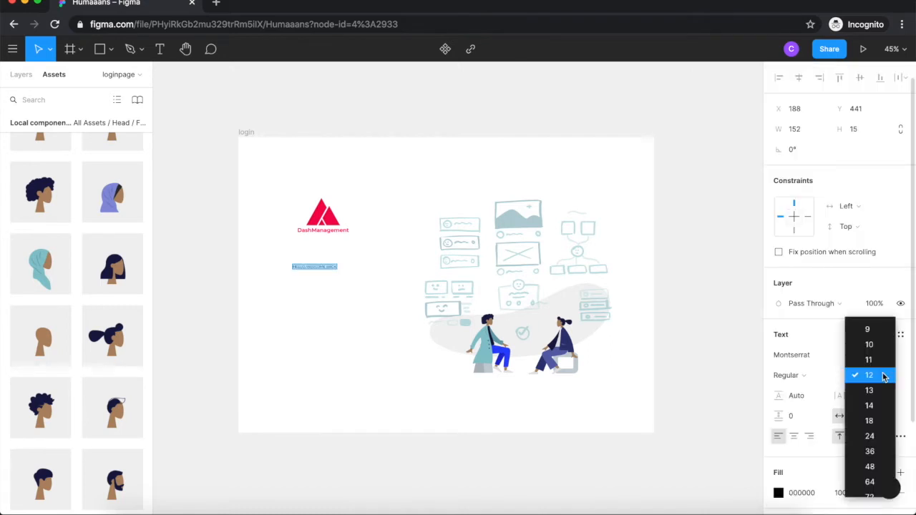
{"action": "left_click", "coordinate": [869, 435]}
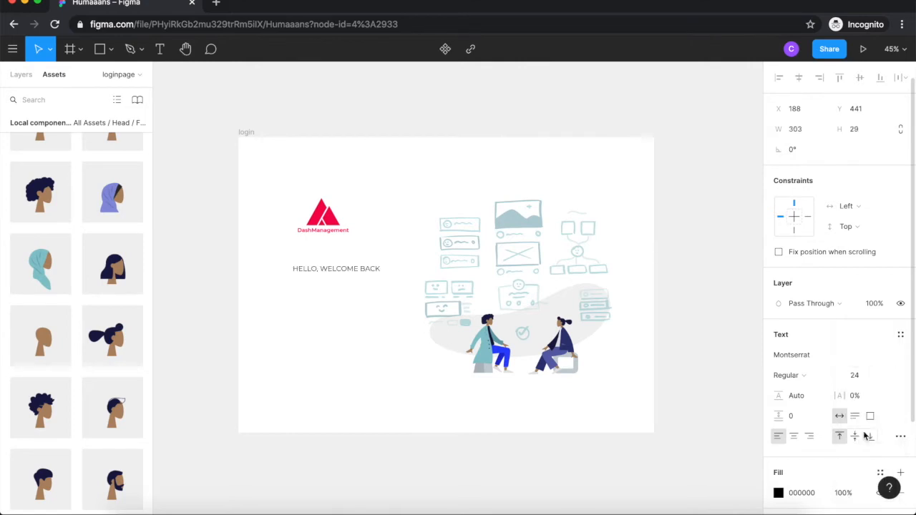
{"action": "left_click", "coordinate": [811, 378]}
{"action": "left_click", "coordinate": [810, 421]}
{"action": "left_click", "coordinate": [811, 493]}
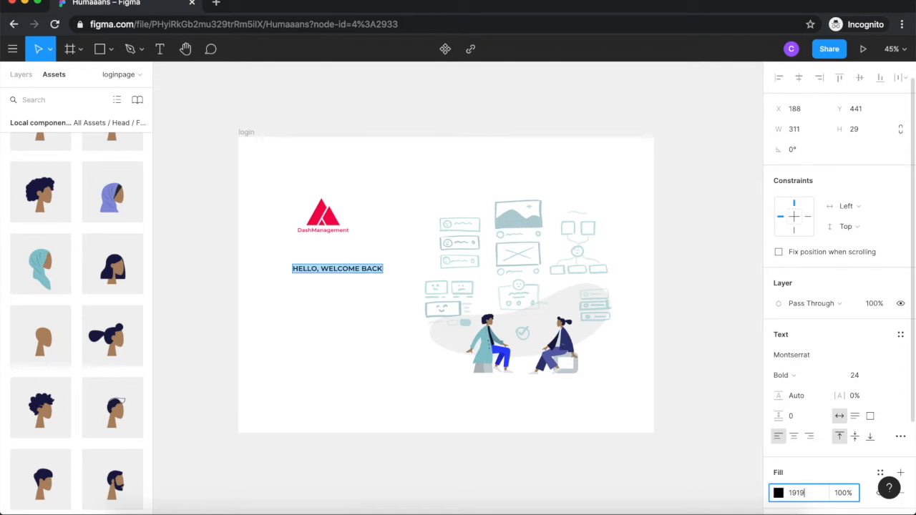
{"action": "type", "text": "191919"}
{"action": "key", "text": "Return"}
{"action": "double_click", "coordinate": [299, 267]}
{"action": "left_click", "coordinate": [339, 267]}
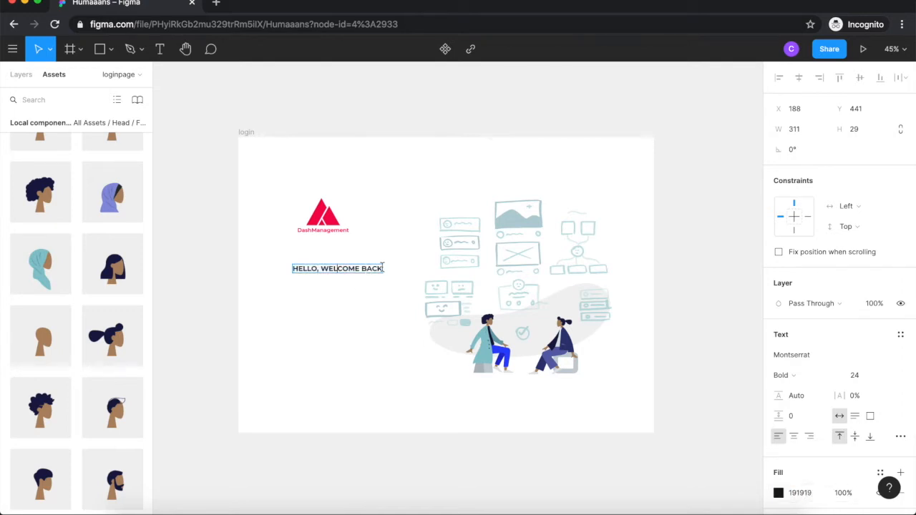
{"action": "key", "text": "Escape"}
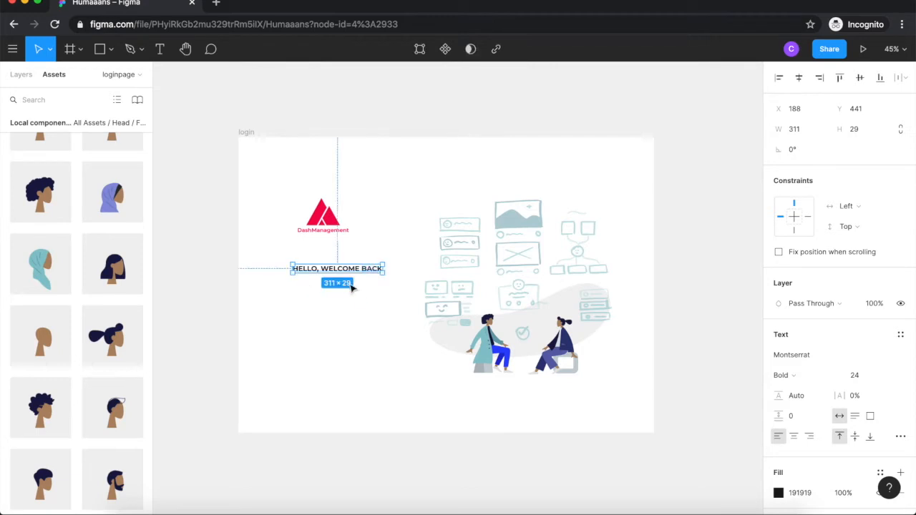
- Move the welcome text under the logo to about X 124, Y 441
{"action": "left_click", "coordinate": [373, 310]}
{"action": "scroll", "coordinate": [373, 310], "scroll_direction": "left", "scroll_amount": 1}
{"action": "scroll", "coordinate": [373, 309], "scroll_direction": "down", "scroll_amount": 1}
{"action": "left_click_drag", "start_coordinate": [390, 253], "coordinate": [363, 264]}
{"action": "left_click", "coordinate": [401, 337]}
{"action": "scroll", "coordinate": [401, 337], "scroll_direction": "left", "scroll_amount": 1}
{"action": "scroll", "coordinate": [401, 337], "scroll_direction": "down", "scroll_amount": 1}
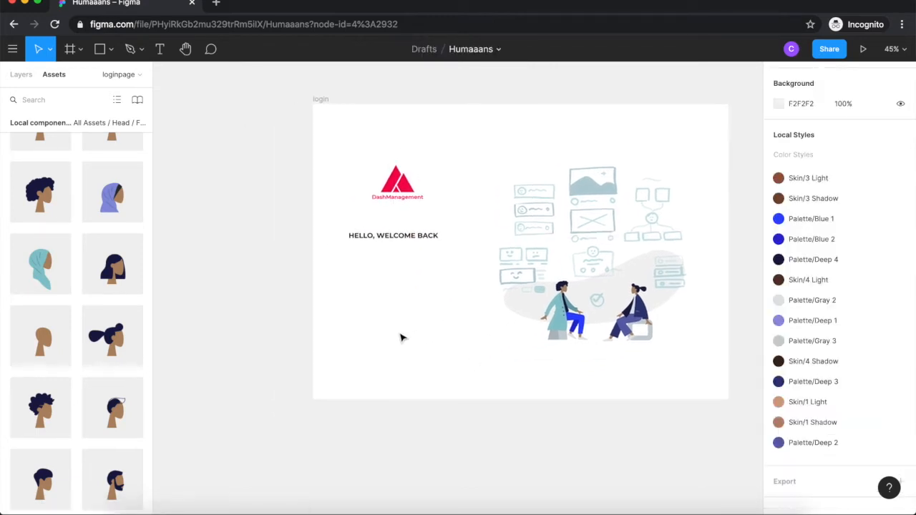
{"action": "left_click", "coordinate": [419, 235]}
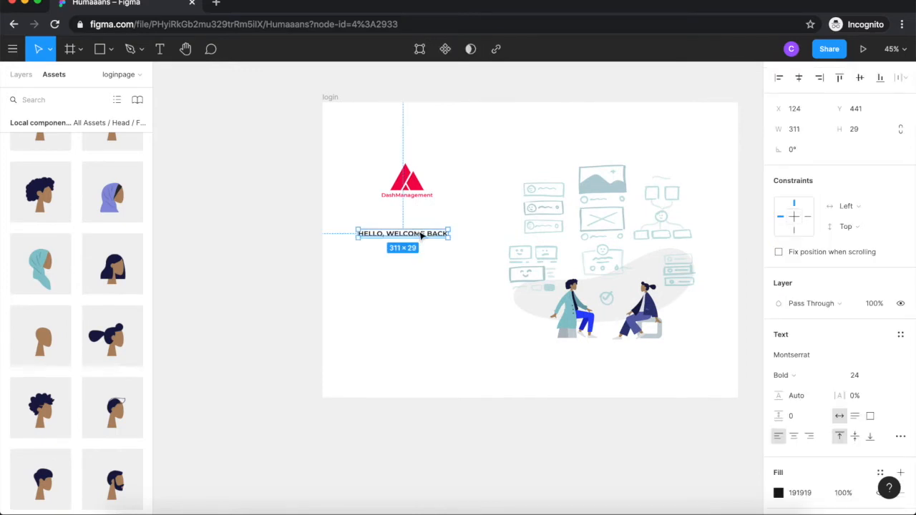
- Shift the welcome text toward the login frame's left edge, slightly lower than before
{"action": "left_click_drag", "start_coordinate": [422, 236], "coordinate": [407, 239]}
{"action": "left_click", "coordinate": [256, 216]}
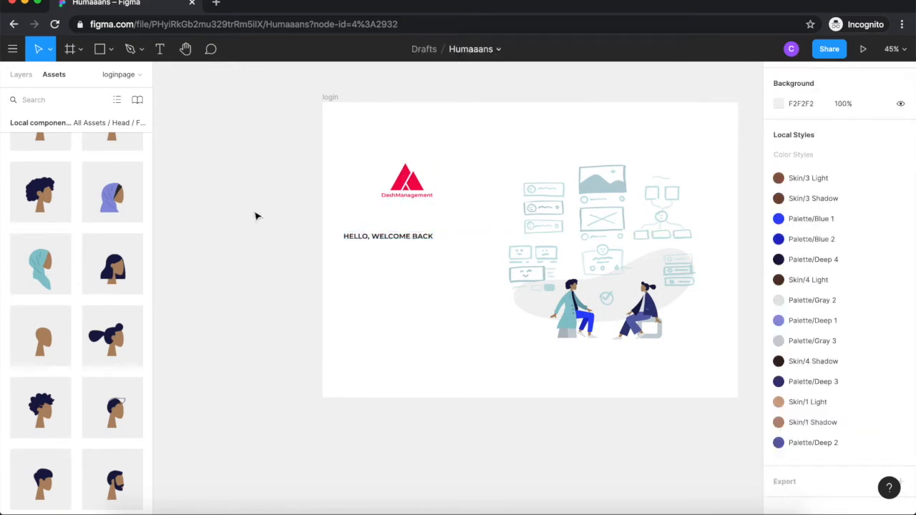
- Add a new page named "icon" and place it directly below loginpage in the page list
{"action": "left_click", "coordinate": [20, 75]}
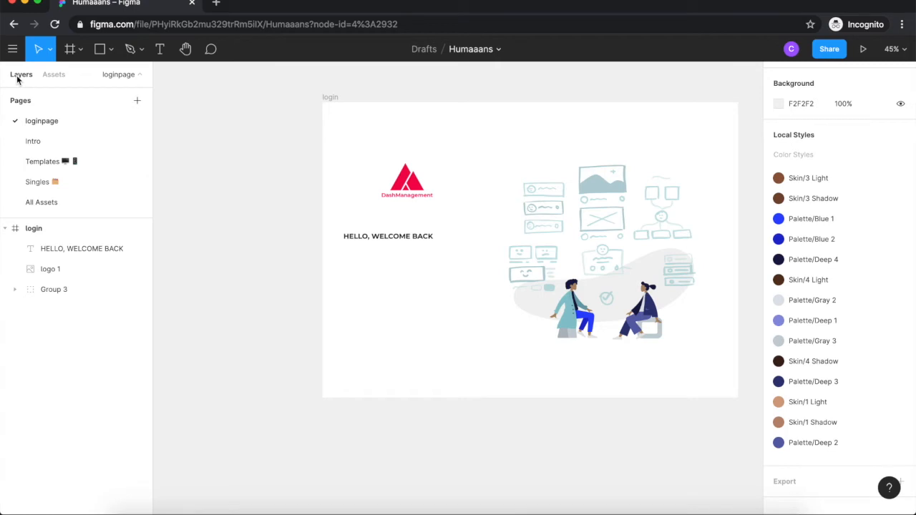
{"action": "left_click", "coordinate": [138, 101]}
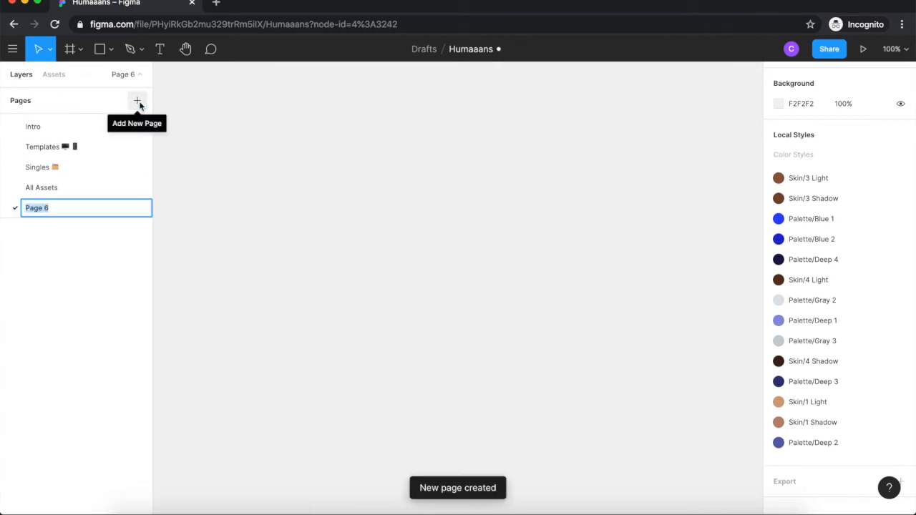
{"action": "type", "text": "l"}
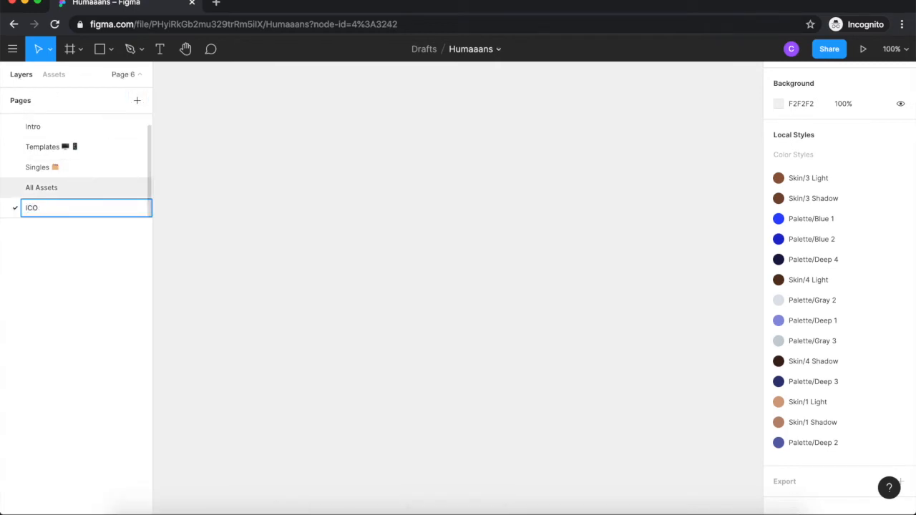
{"action": "type", "text": "con"}
{"action": "key", "text": "Return"}
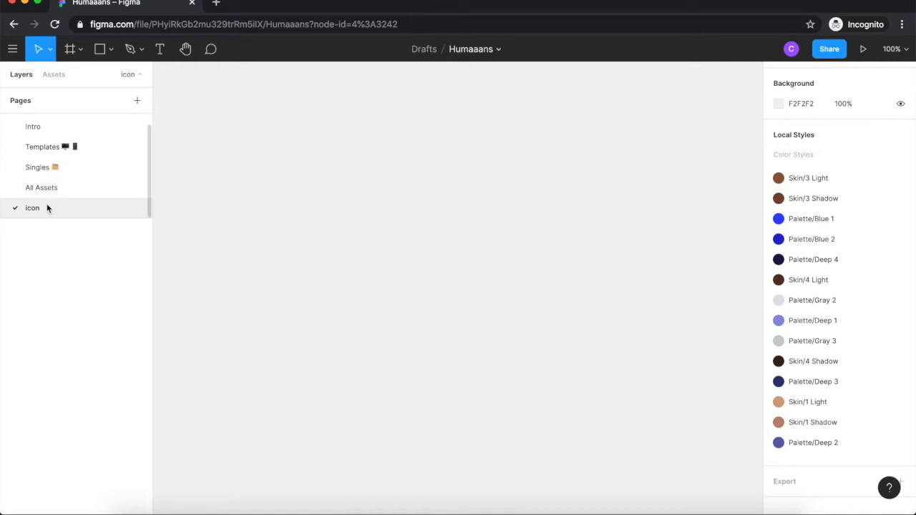
{"action": "left_click_drag", "start_coordinate": [36, 209], "coordinate": [66, 133]}
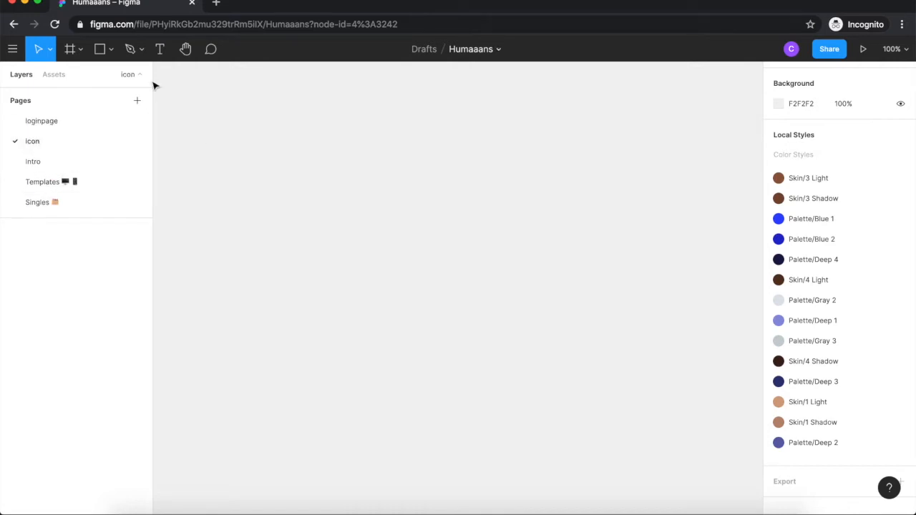
- Import the images eye.svg, inbox.svg and password.svg from the asset folder
{"action": "left_click", "coordinate": [73, 49]}
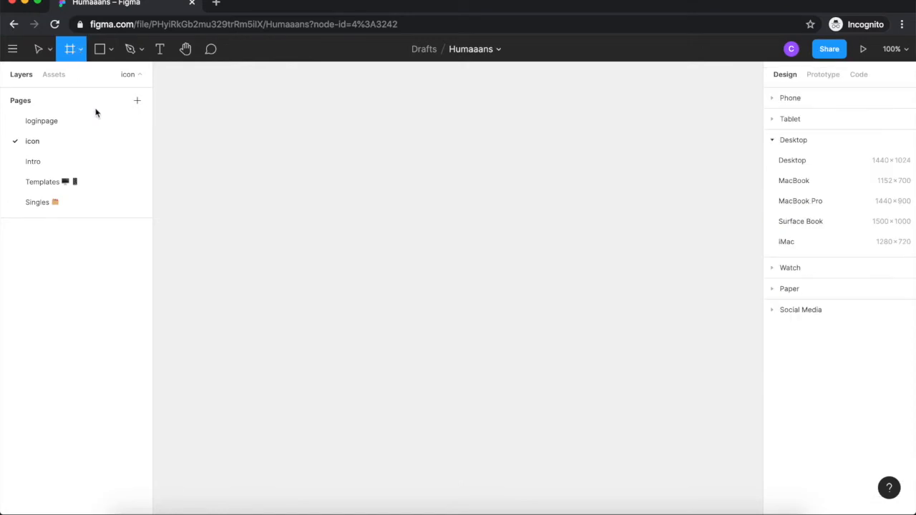
{"action": "left_click", "coordinate": [111, 51]}
{"action": "left_click", "coordinate": [118, 169]}
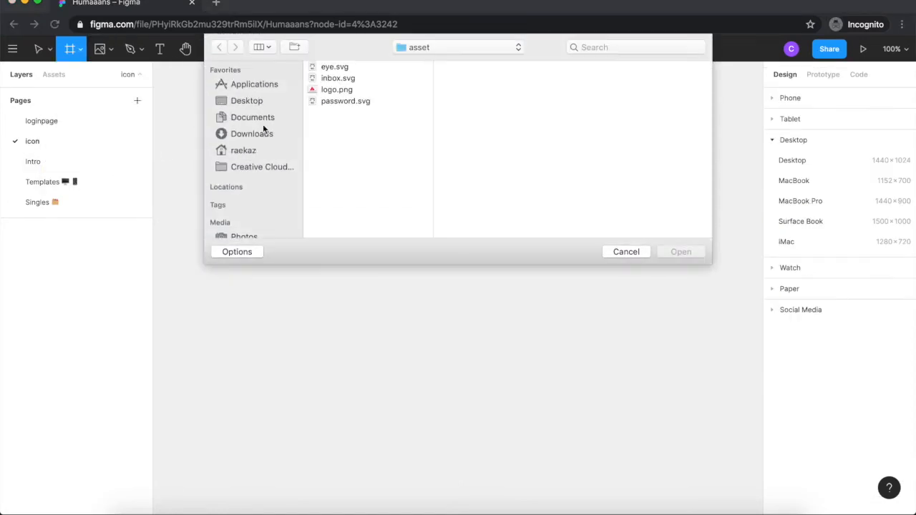
{"action": "left_click", "coordinate": [345, 67]}
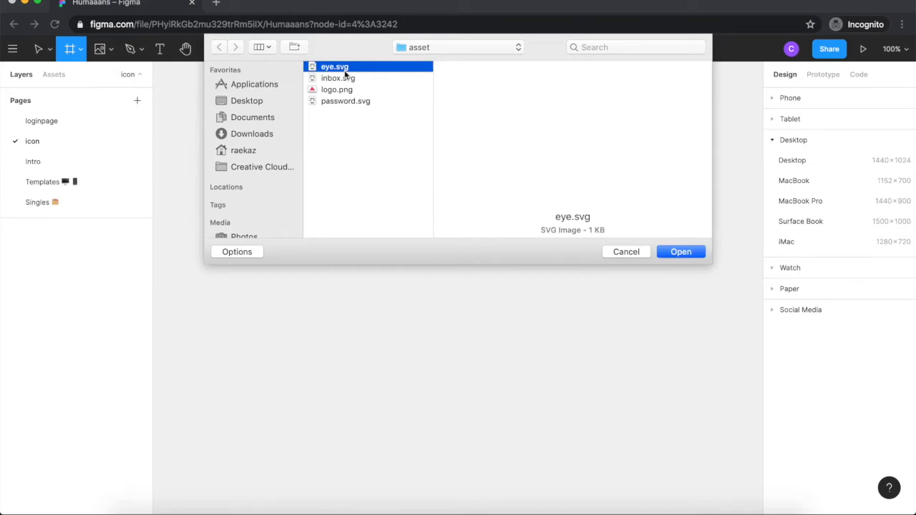
{"action": "left_click", "coordinate": [346, 78], "text": "super"}
{"action": "left_click", "coordinate": [361, 101], "text": "super"}
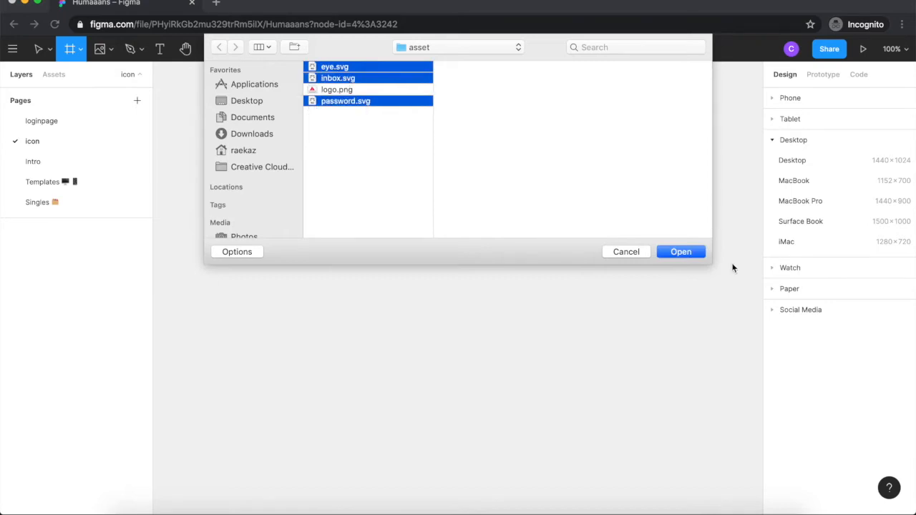
{"action": "left_click", "coordinate": [694, 254]}
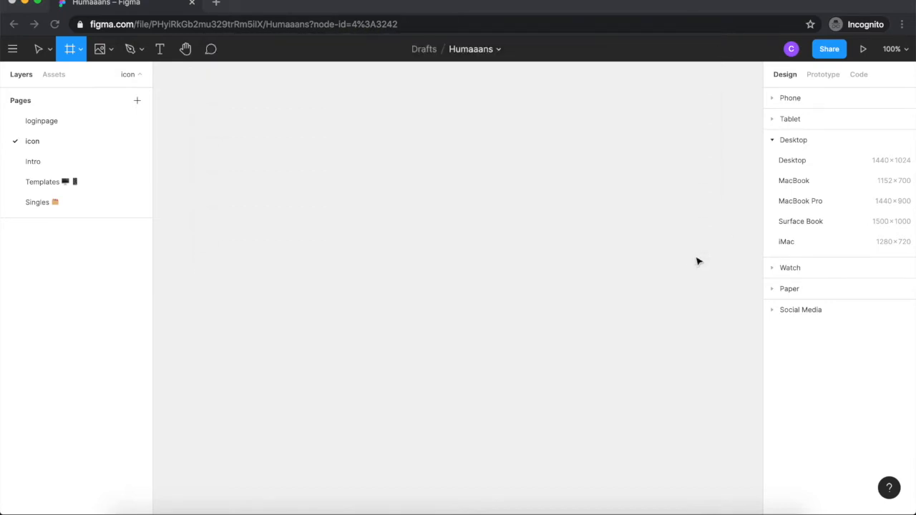
- Place the password, inbox and eye icons in a loose row on the icon page
{"action": "left_click", "coordinate": [347, 189]}
{"action": "left_click", "coordinate": [399, 184]}
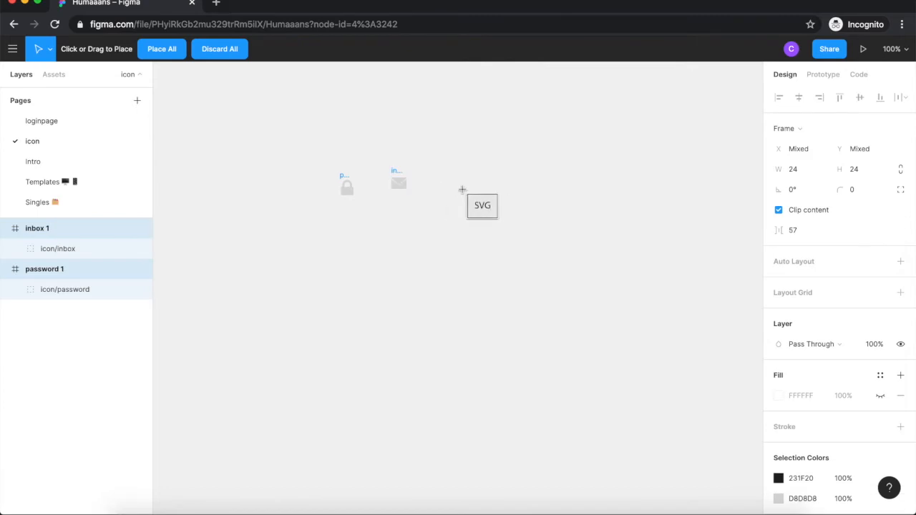
{"action": "left_click", "coordinate": [462, 188]}
{"action": "left_click", "coordinate": [332, 231]}
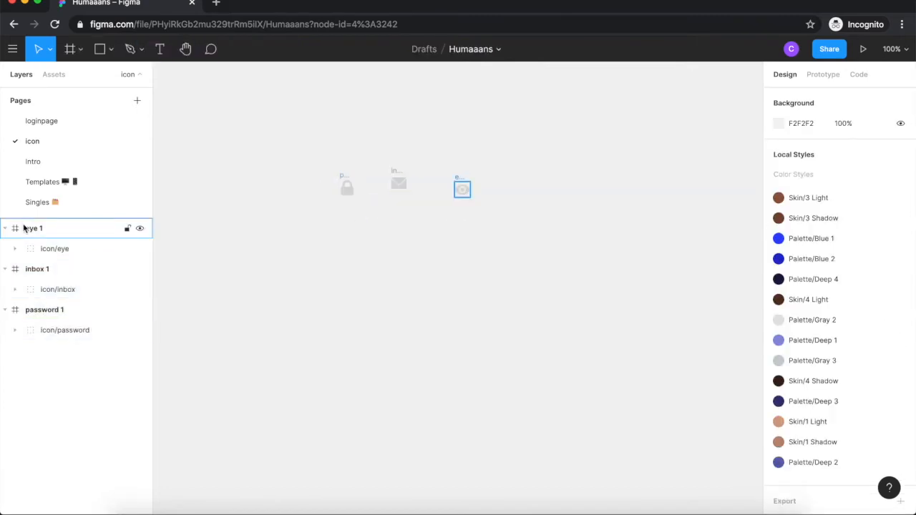
- Turn the eye icon frame into a component and rename it "eye"
{"action": "left_click", "coordinate": [462, 188]}
{"action": "scroll", "coordinate": [411, 200], "scroll_direction": "up", "scroll_amount": 4}
{"action": "scroll", "coordinate": [411, 201], "scroll_direction": "right", "scroll_amount": 2}
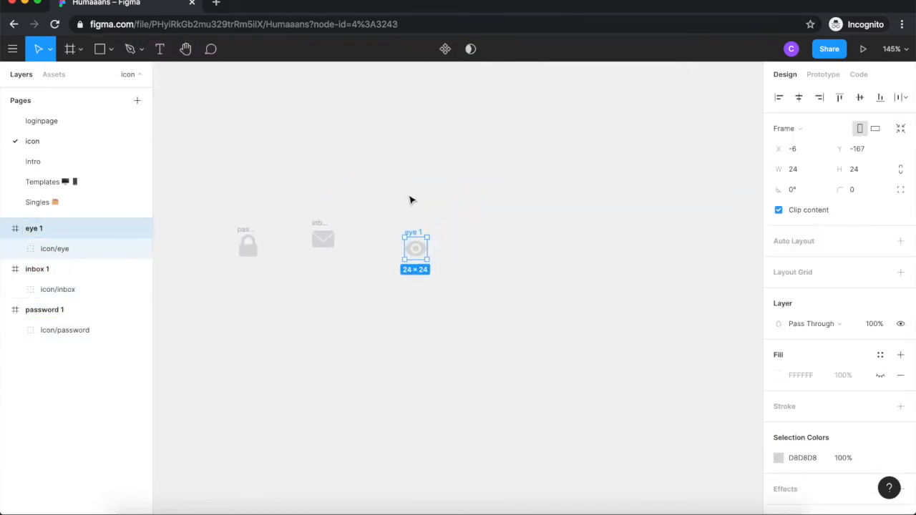
{"action": "scroll", "coordinate": [412, 201], "scroll_direction": "up", "scroll_amount": 3}
{"action": "scroll", "coordinate": [407, 256], "scroll_direction": "down", "scroll_amount": 1}
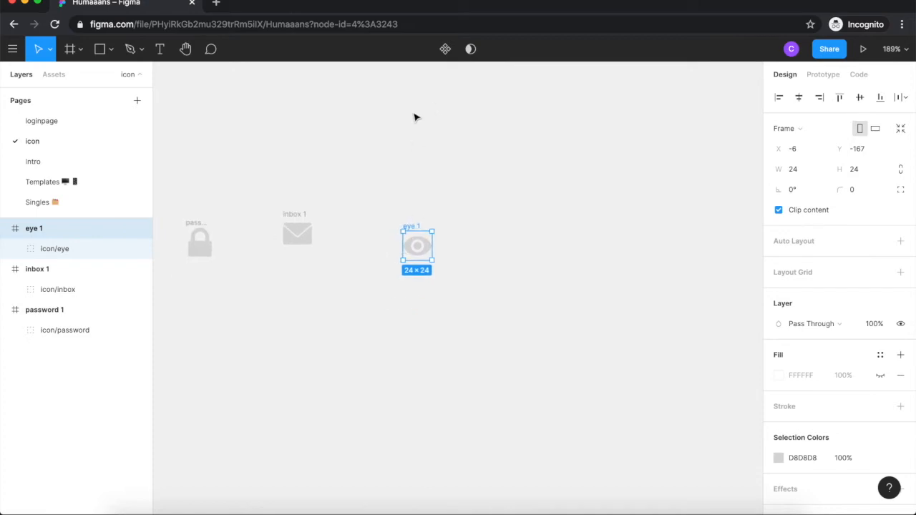
{"action": "left_click", "coordinate": [446, 49]}
{"action": "double_click", "coordinate": [39, 228]}
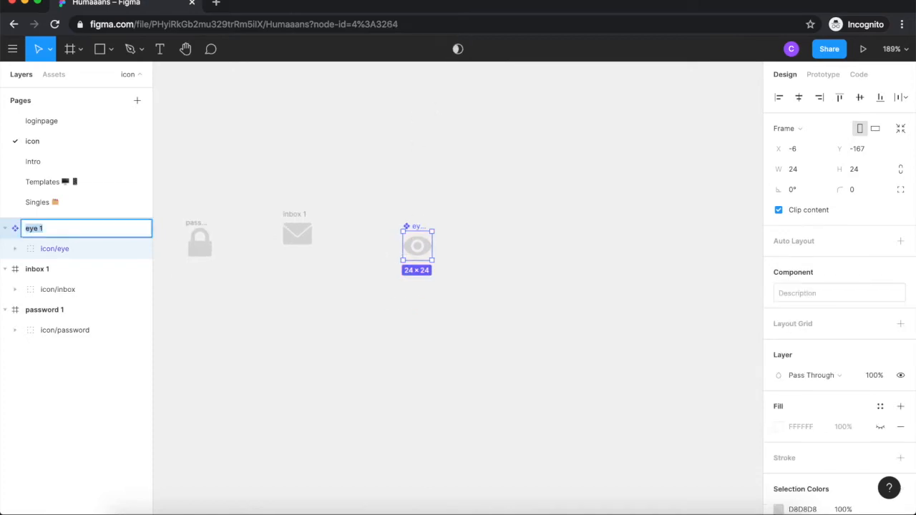
{"action": "key", "text": "Return"}
{"action": "scroll", "coordinate": [325, 205], "scroll_direction": "left", "scroll_amount": 1}
{"action": "scroll", "coordinate": [325, 205], "scroll_direction": "down", "scroll_amount": 1}
{"action": "left_click", "coordinate": [352, 177]}
- Move the inbox icon beside the eye to X -55, Y -167 and make it a component named "inbox"
{"action": "left_click_drag", "start_coordinate": [330, 195], "coordinate": [393, 207]}
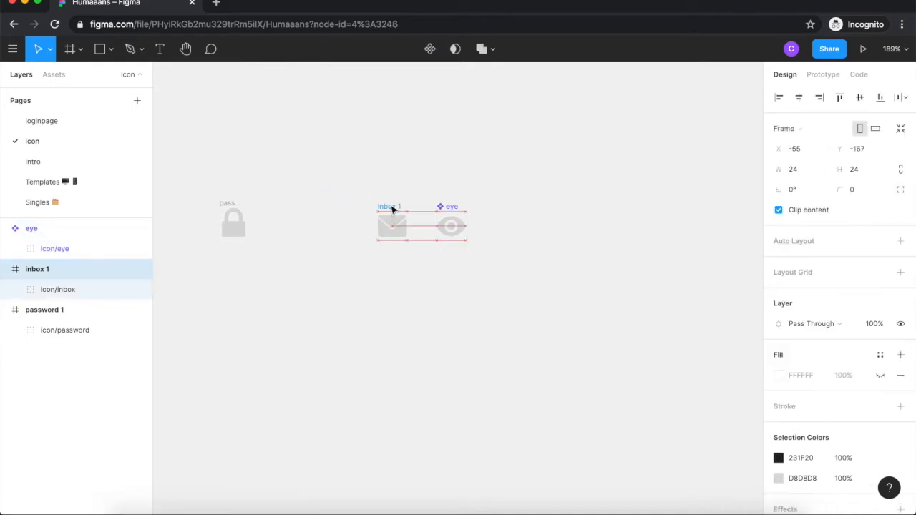
{"action": "left_click", "coordinate": [430, 49]}
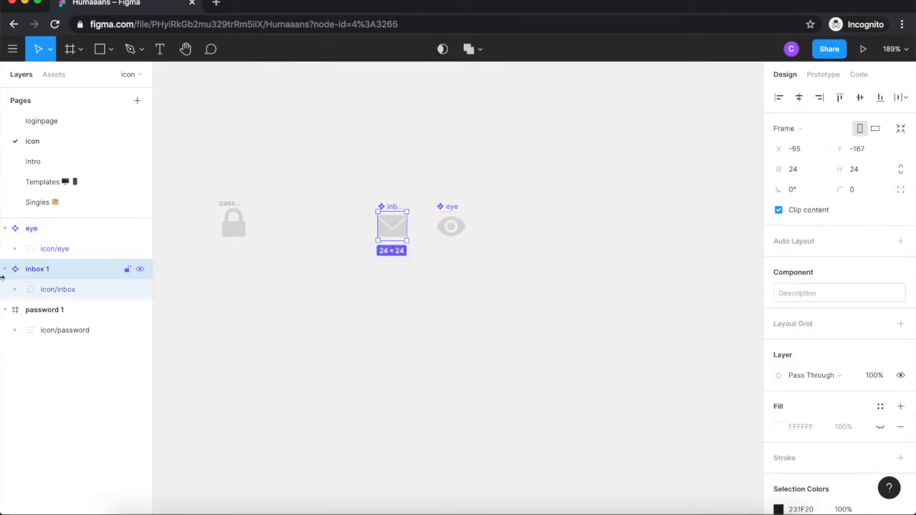
{"action": "double_click", "coordinate": [37, 270]}
{"action": "key", "text": "Return"}
{"action": "left_click", "coordinate": [255, 189]}
- Move the lock icon beside the inbox to X -104, Y -167 and make it a component named "password"
{"action": "left_click_drag", "start_coordinate": [239, 205], "coordinate": [339, 207]}
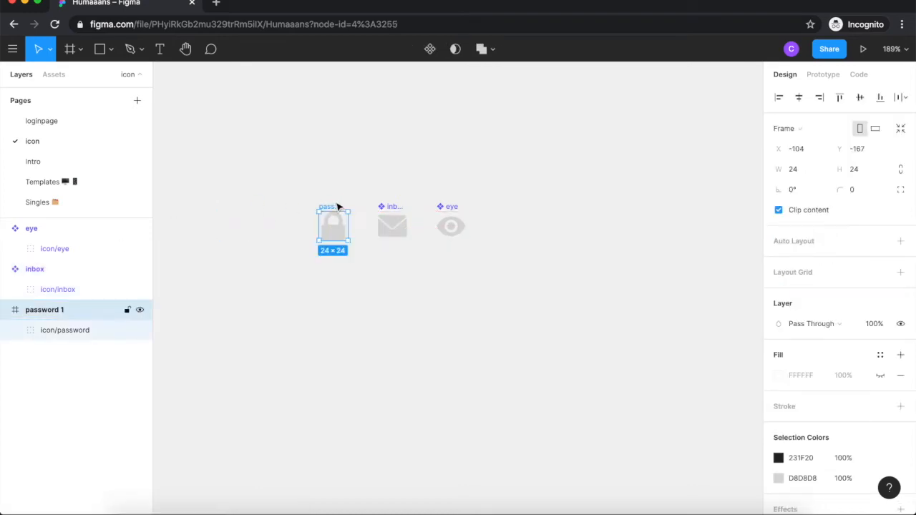
{"action": "left_click", "coordinate": [429, 48]}
{"action": "double_click", "coordinate": [74, 312]}
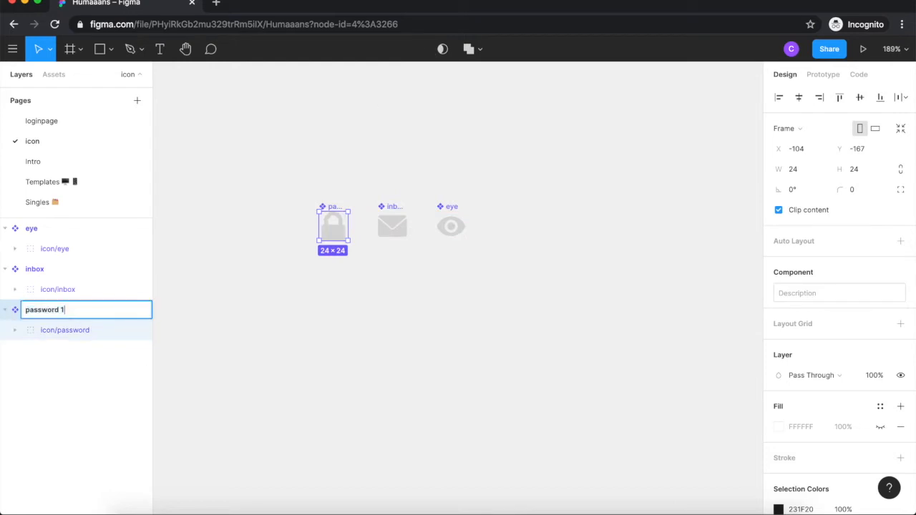
{"action": "left_click", "coordinate": [312, 299]}
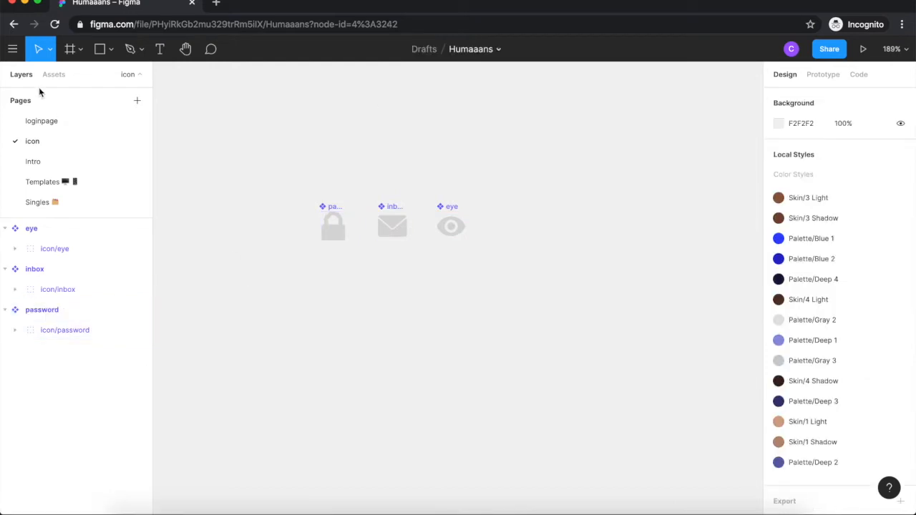
- Place an instance of the inbox icon component on the loginpage's login frame below the welcome text, at about X 95, Y 574
{"action": "left_click", "coordinate": [42, 121]}
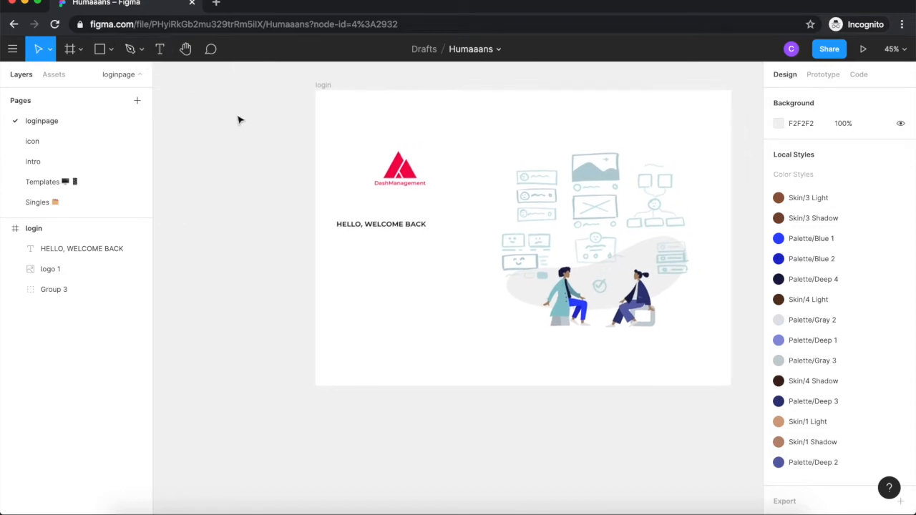
{"action": "scroll", "coordinate": [239, 118], "scroll_direction": "right", "scroll_amount": 2}
{"action": "left_click", "coordinate": [53, 74]}
{"action": "scroll", "coordinate": [35, 179], "scroll_direction": "down", "scroll_amount": 15}
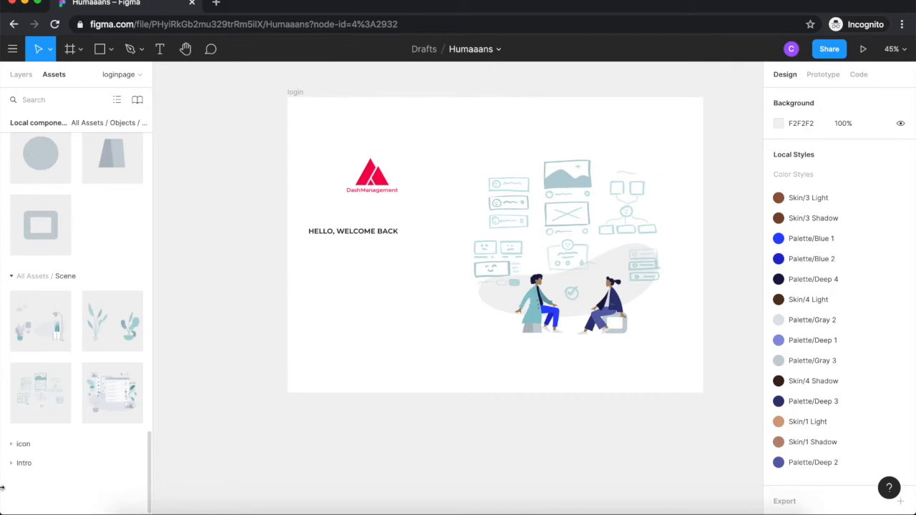
{"action": "left_click", "coordinate": [10, 443]}
{"action": "scroll", "coordinate": [53, 426], "scroll_direction": "down", "scroll_amount": 1}
{"action": "left_click_drag", "start_coordinate": [52, 426], "coordinate": [319, 268]}
{"action": "left_click", "coordinate": [358, 276]}
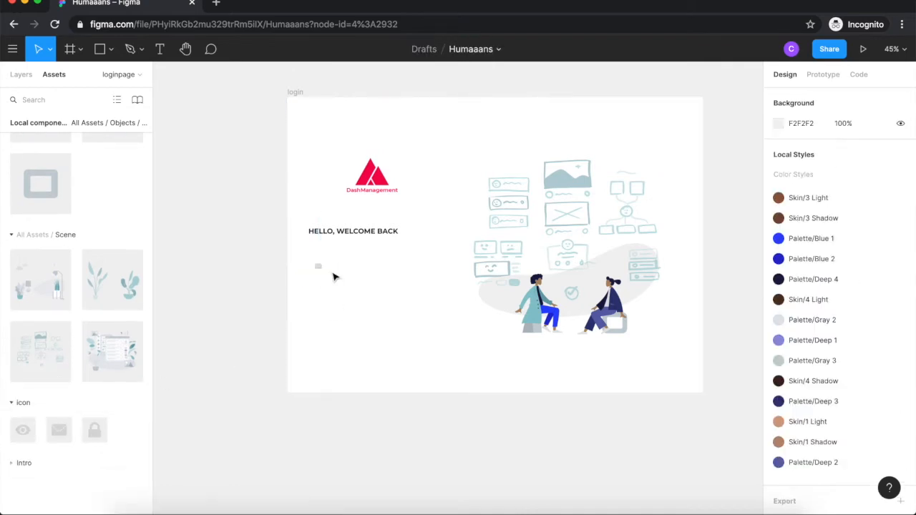
{"action": "scroll", "coordinate": [317, 266], "scroll_direction": "up", "scroll_amount": 3}
{"action": "left_click", "coordinate": [315, 269]}
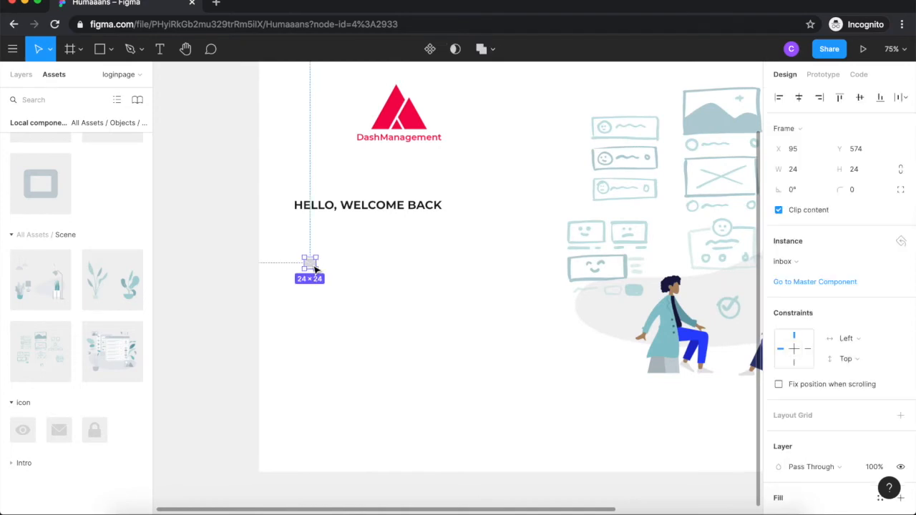
- Lock the inbox icon's proportions and resize it to 20 × 20
{"action": "left_click", "coordinate": [459, 347]}
{"action": "scroll", "coordinate": [262, 219], "scroll_direction": "right", "scroll_amount": 2}
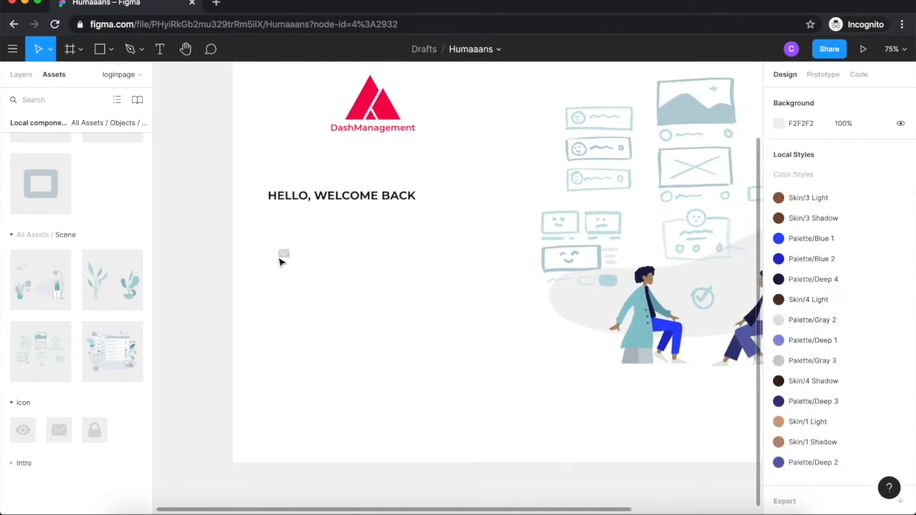
{"action": "left_click", "coordinate": [284, 254]}
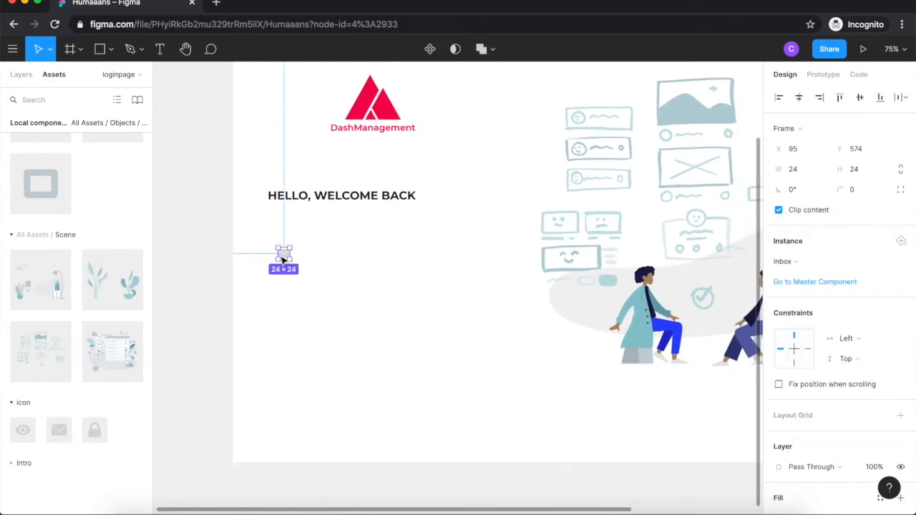
{"action": "left_click", "coordinate": [901, 170]}
{"action": "left_click", "coordinate": [803, 173]}
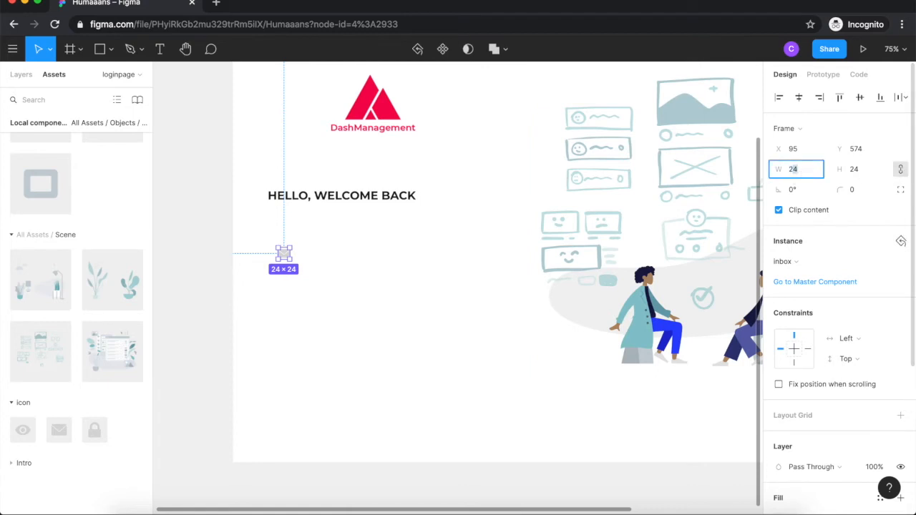
{"action": "type", "text": "20"}
{"action": "key", "text": "Return"}
{"action": "scroll", "coordinate": [411, 262], "scroll_direction": "up", "scroll_amount": 3}
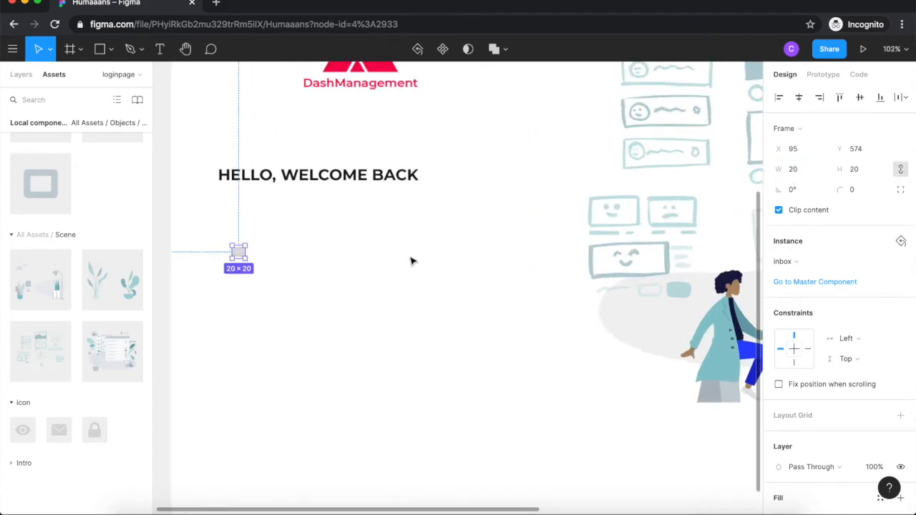
{"action": "left_click", "coordinate": [370, 264]}
- Add the text "Email" beside the inbox icon, at about X 224, Y 598
{"action": "scroll", "coordinate": [370, 264], "scroll_direction": "up", "scroll_amount": 2}
{"action": "key", "text": "t"}
{"action": "left_click", "coordinate": [330, 249]}
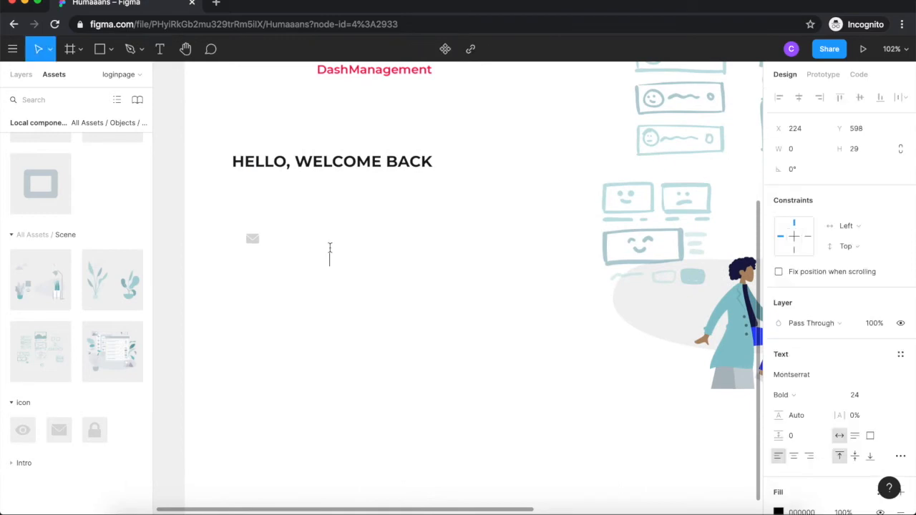
{"action": "type", "text": "Ea"}
- Set the "Email" text to Montserrat Regular at size 17
{"action": "key", "text": "super+a"}
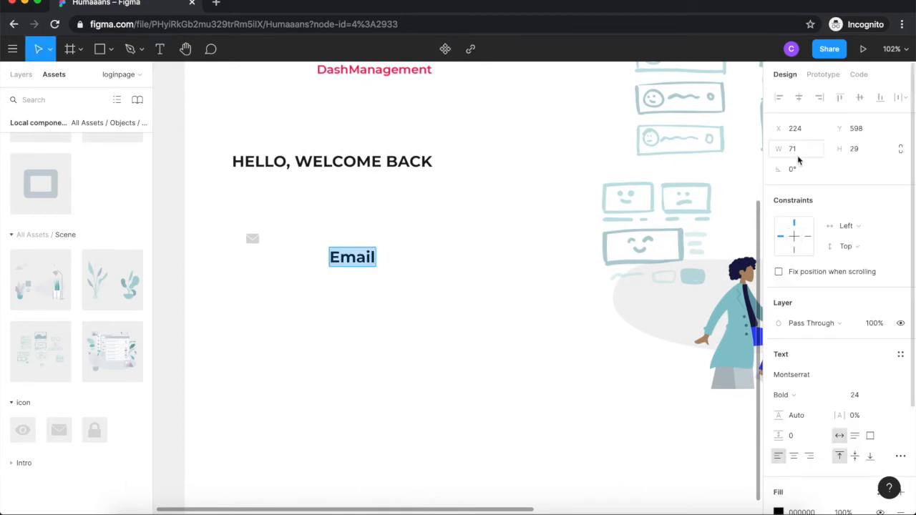
{"action": "scroll", "coordinate": [800, 420], "scroll_direction": "down", "scroll_amount": 1}
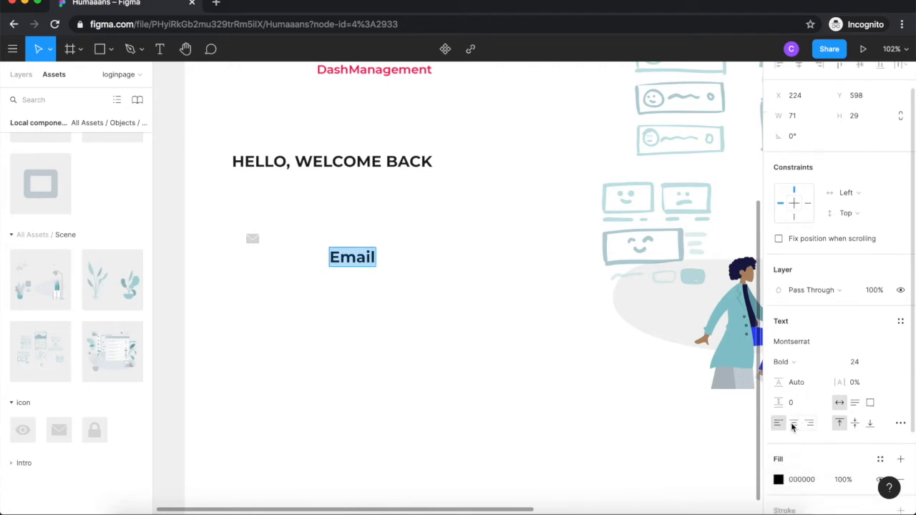
{"action": "scroll", "coordinate": [808, 415], "scroll_direction": "down", "scroll_amount": 1}
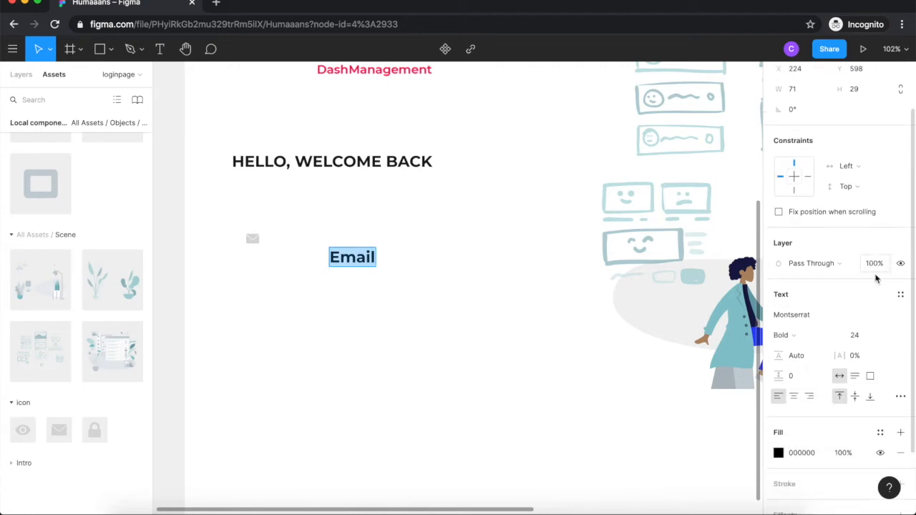
{"action": "left_click", "coordinate": [830, 337]}
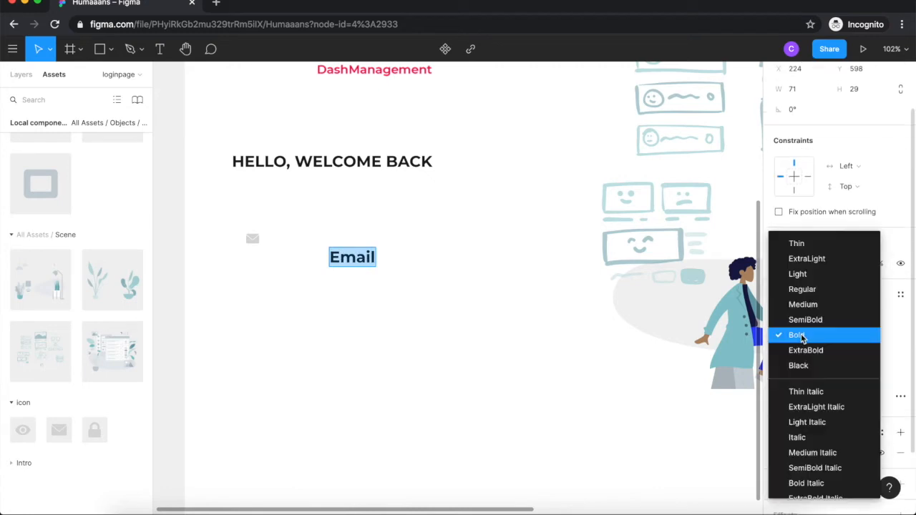
{"action": "left_click", "coordinate": [827, 288]}
{"action": "left_click", "coordinate": [886, 335]}
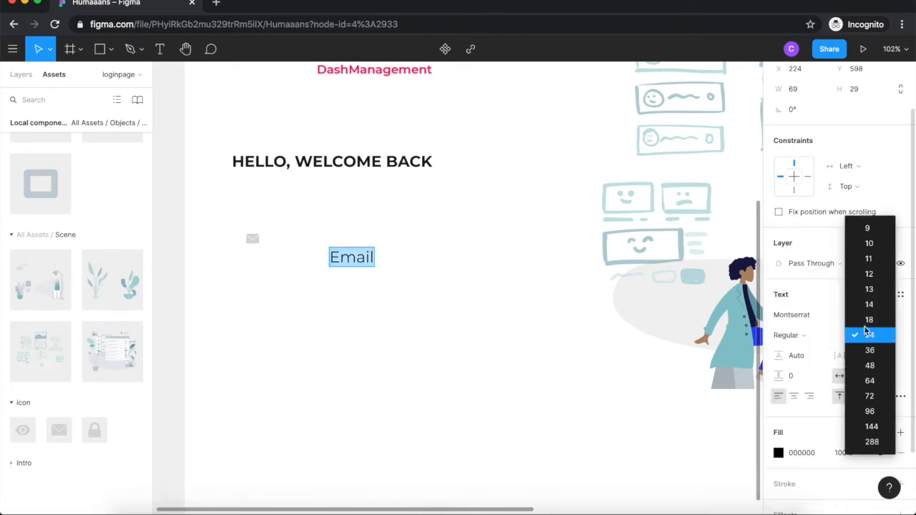
{"action": "left_click", "coordinate": [869, 320]}
{"action": "left_click", "coordinate": [868, 337]}
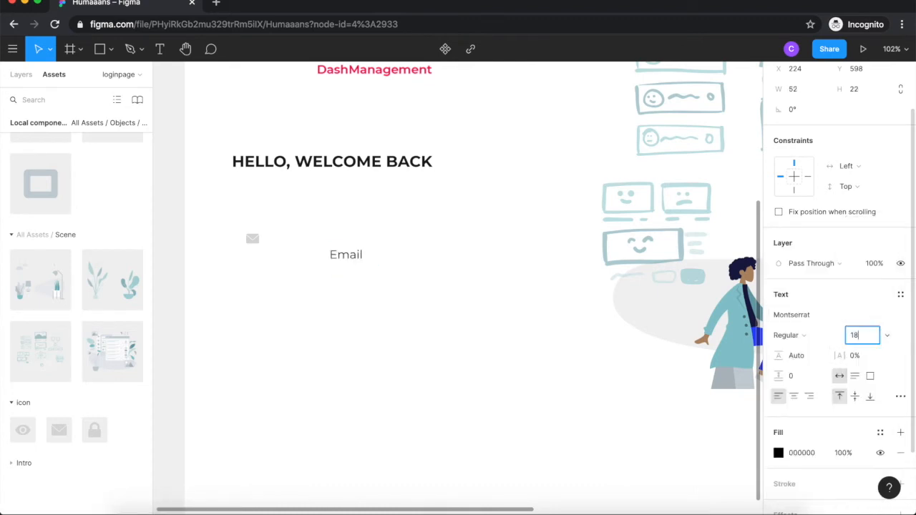
- Reduce the "Email" text's fill opacity to 40%
{"action": "left_click", "coordinate": [843, 453]}
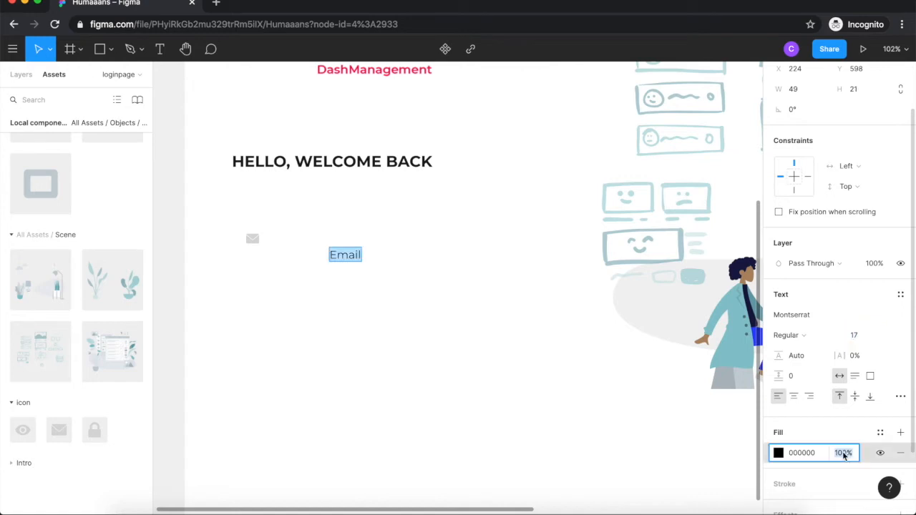
{"action": "type", "text": "40"}
{"action": "key", "text": "Return"}
- Move the "Email" text next to the inbox icon, to X 131, Y 570, leaving a 16 px gap
{"action": "left_click_drag", "start_coordinate": [345, 257], "coordinate": [286, 239]}
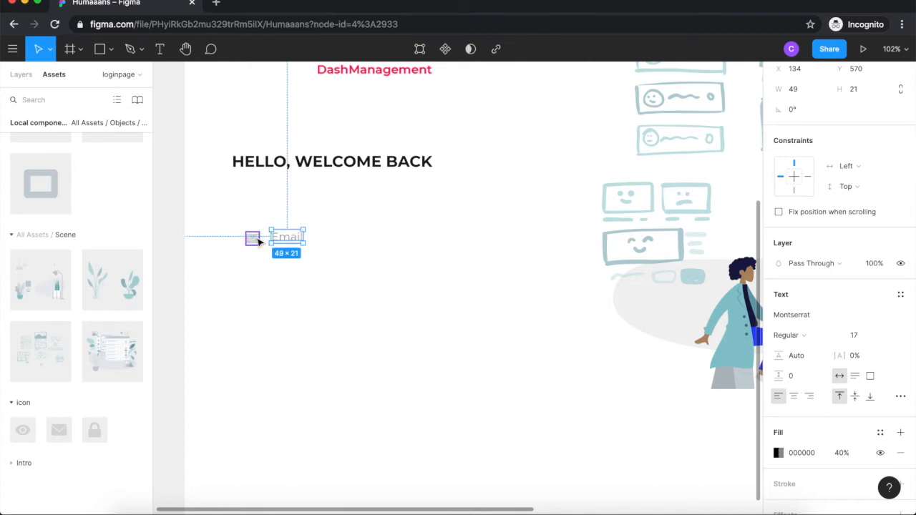
{"action": "scroll", "coordinate": [257, 240], "scroll_direction": "up", "scroll_amount": 4}
{"action": "key", "text": "Left"}
{"action": "key", "text": "Left"}
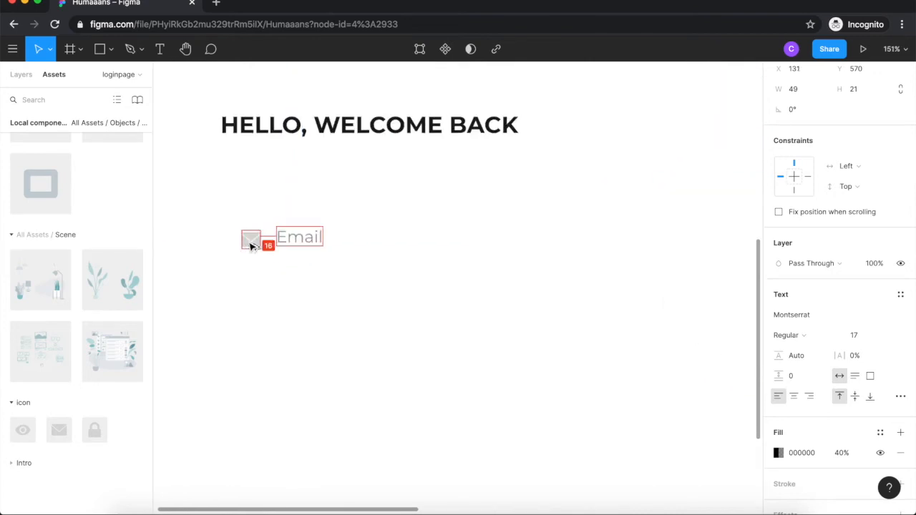
- Align the vertical centers of the inbox icon and the "Email" text
{"action": "left_click", "coordinate": [250, 245], "text": "shift"}
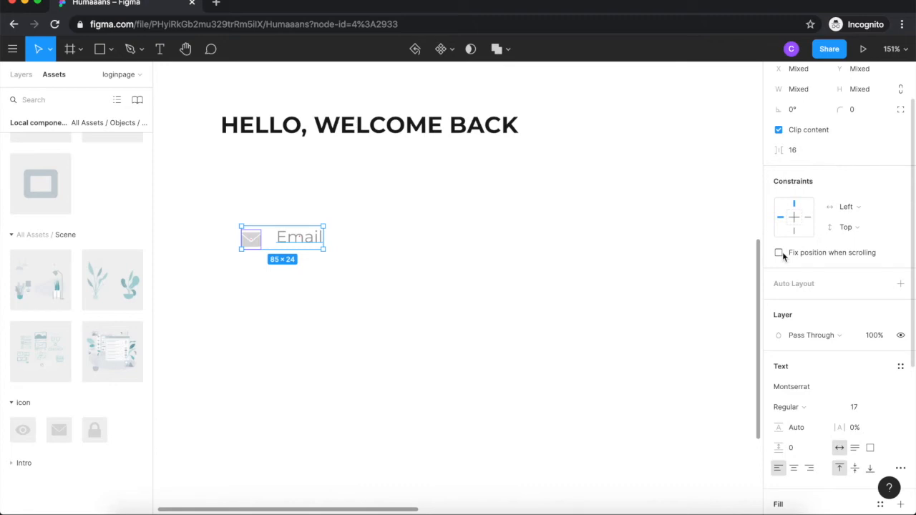
{"action": "scroll", "coordinate": [868, 157], "scroll_direction": "up", "scroll_amount": 2}
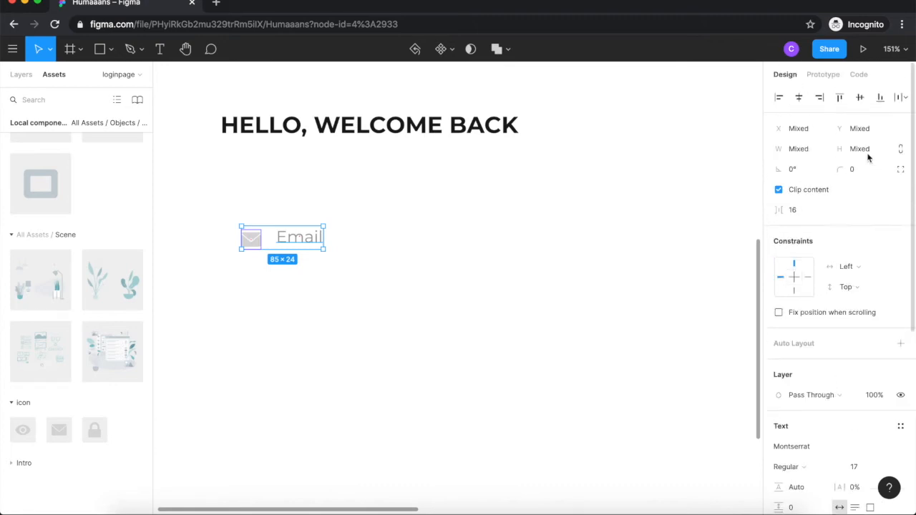
{"action": "left_click", "coordinate": [860, 97]}
{"action": "scroll", "coordinate": [526, 210], "scroll_direction": "down", "scroll_amount": 3}
{"action": "scroll", "coordinate": [526, 209], "scroll_direction": "down", "scroll_amount": 3}
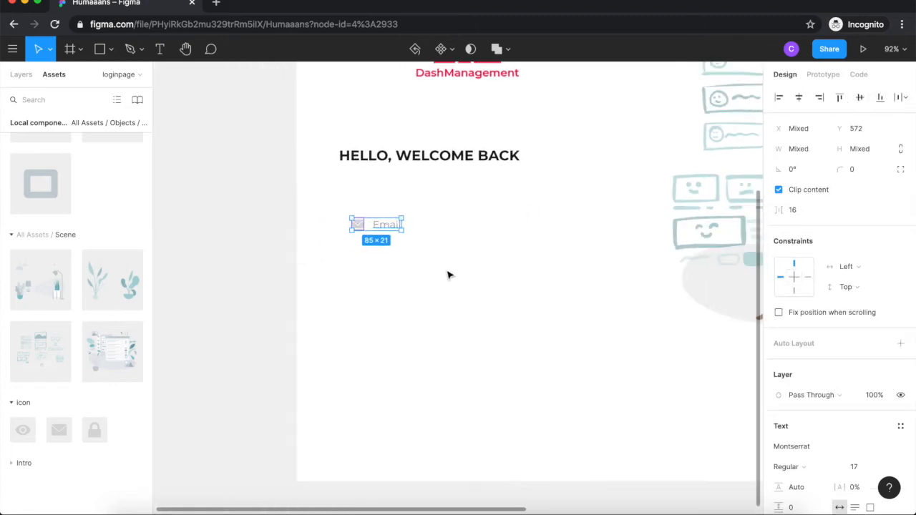
{"action": "left_click", "coordinate": [448, 272]}
- Draw a horizontal line about 347 px long beneath the inbox icon and "Email" text, at about X 96, Y 611
{"action": "scroll", "coordinate": [448, 274], "scroll_direction": "right", "scroll_amount": 3}
{"action": "scroll", "coordinate": [355, 308], "scroll_direction": "right", "scroll_amount": 1}
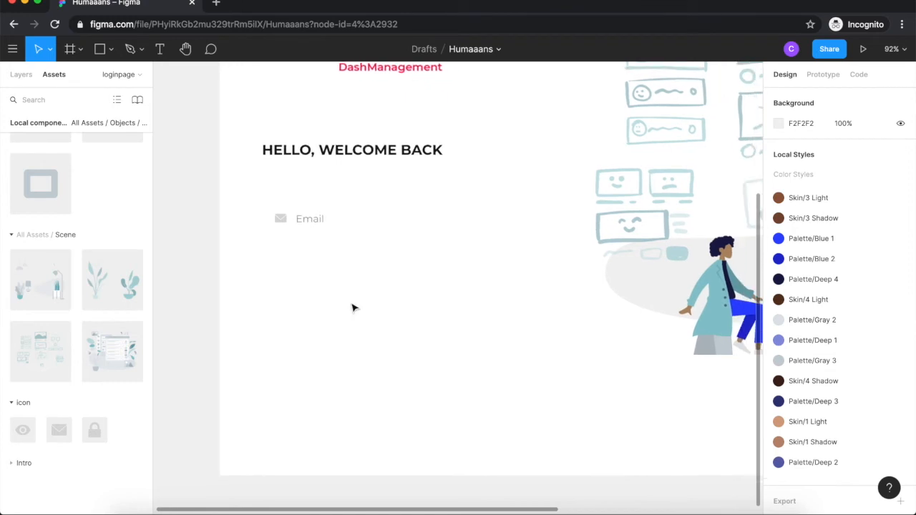
{"action": "left_click", "coordinate": [110, 49]}
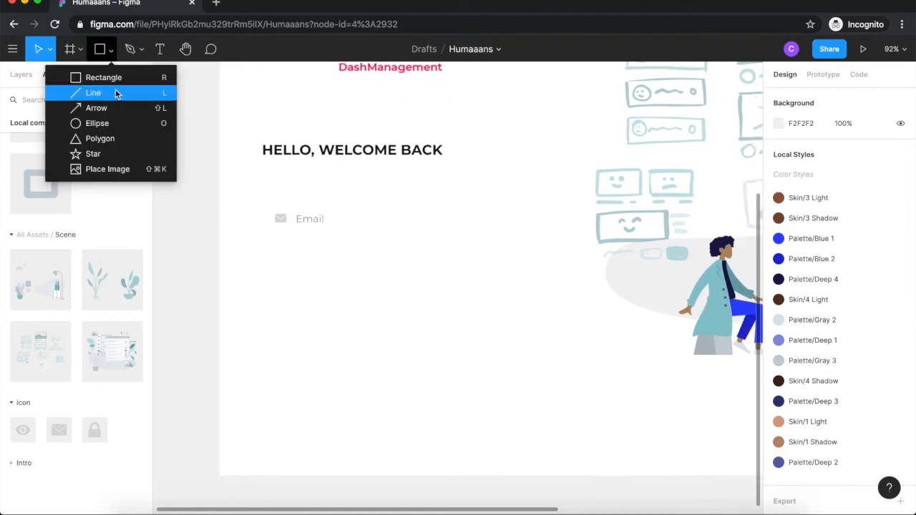
{"action": "left_click", "coordinate": [116, 91]}
{"action": "left_click_drag", "start_coordinate": [276, 237], "coordinate": [480, 243]}
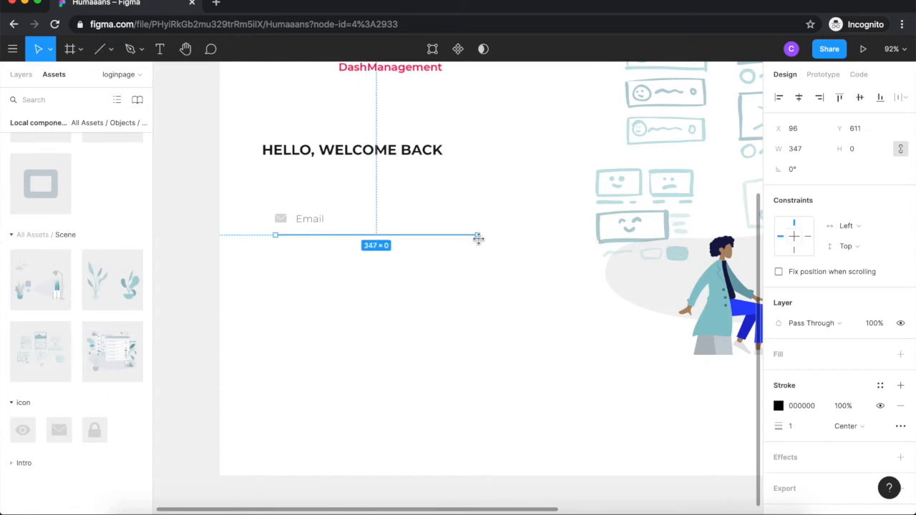
- Set the line's width to 448 and its stroke color to D8D8D8
{"action": "left_click", "coordinate": [800, 149]}
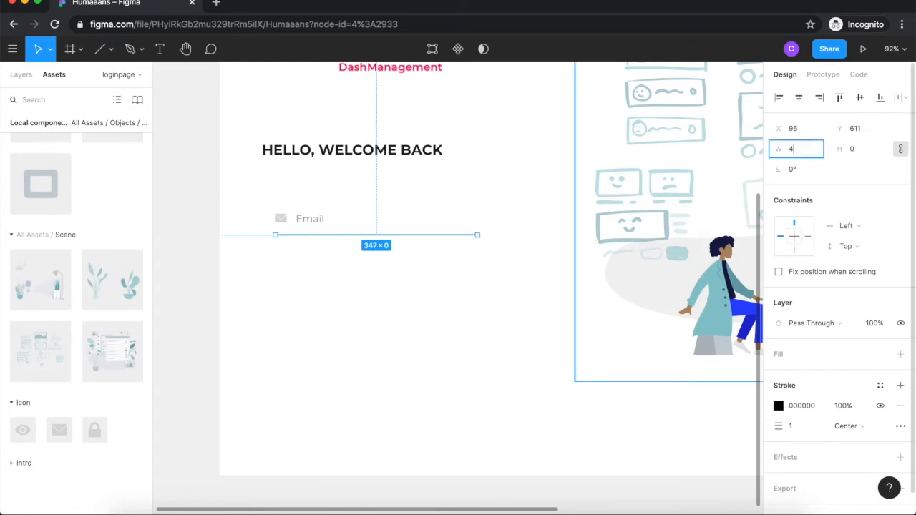
{"action": "key", "text": "Return"}
{"action": "left_click", "coordinate": [803, 408]}
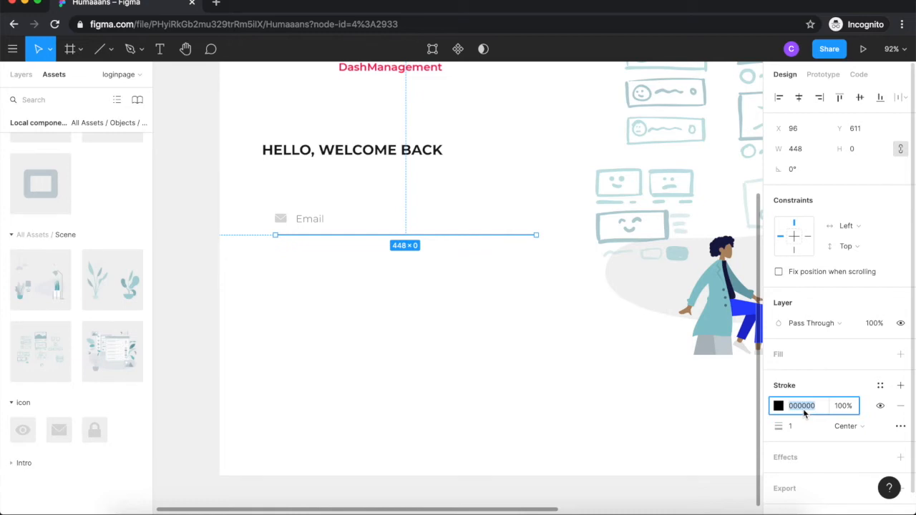
{"action": "key", "text": "Return"}
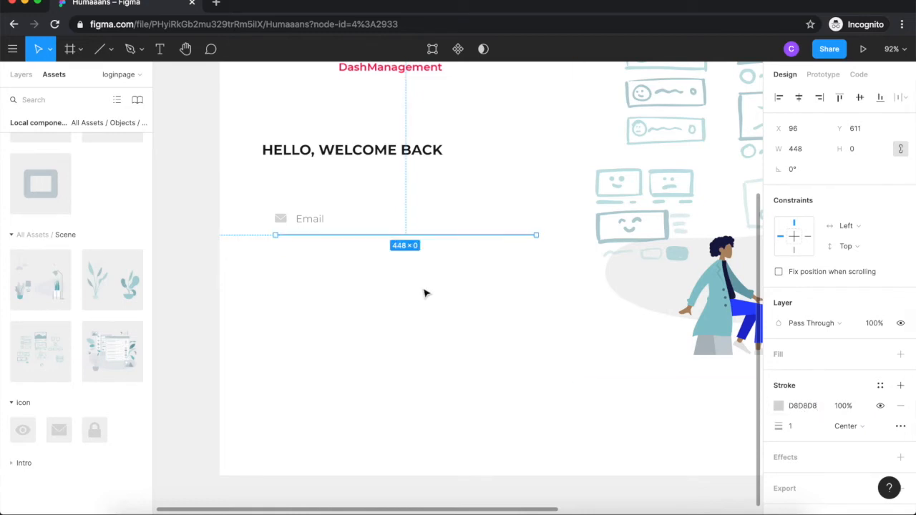
{"action": "left_click", "coordinate": [425, 293]}
- Left-align the line with the inbox icon at X 95 and move it up to Y 608
{"action": "left_click", "coordinate": [316, 235]}
{"action": "left_click", "coordinate": [281, 222], "text": "shift"}
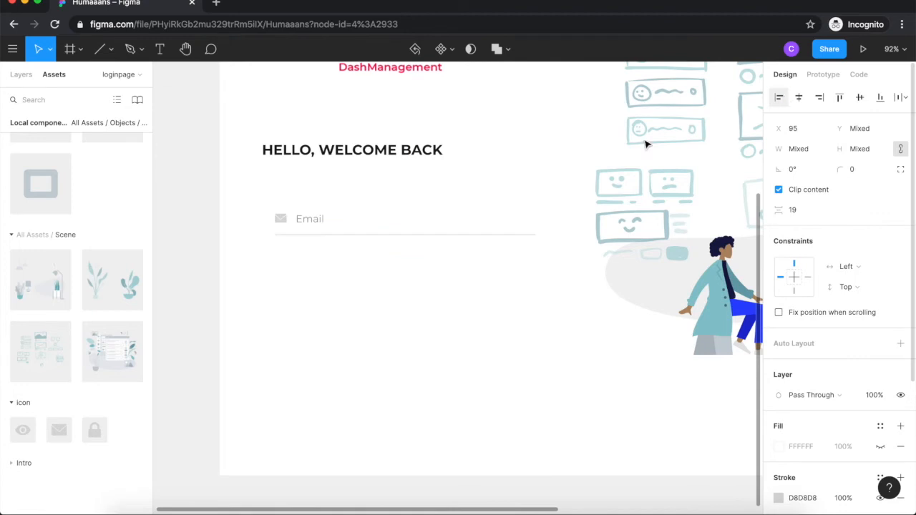
{"action": "left_click", "coordinate": [313, 262]}
{"action": "left_click", "coordinate": [317, 234]}
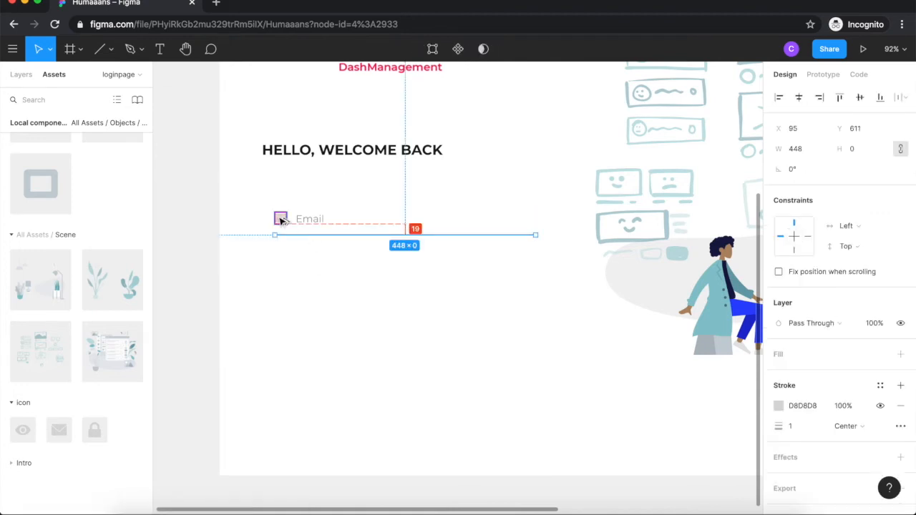
{"action": "key", "text": "Up"}
{"action": "key", "text": "Up"}
{"action": "key", "text": "Up"}
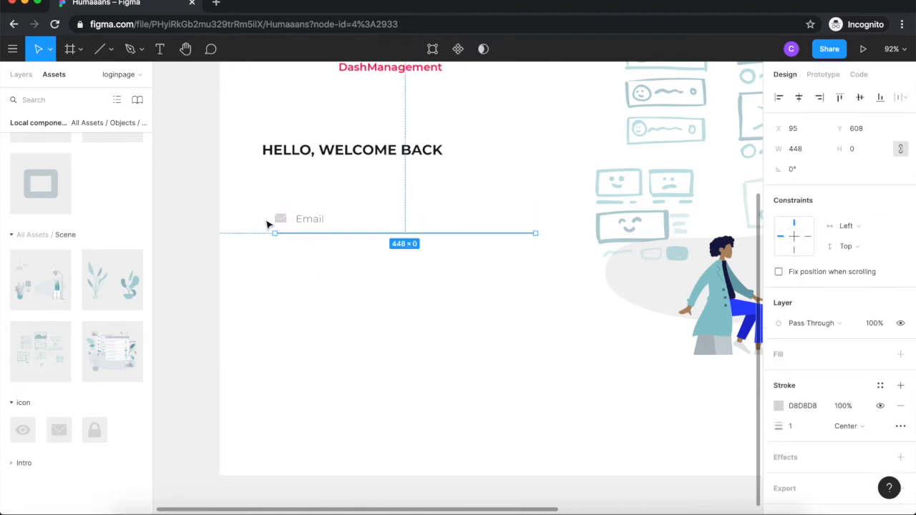
- Move the inbox icon, "Email" text and line together toward the login frame's left edge, to about X 68
{"action": "scroll", "coordinate": [268, 225], "scroll_direction": "down", "scroll_amount": 3}
{"action": "scroll", "coordinate": [241, 203], "scroll_direction": "down", "scroll_amount": 2}
{"action": "scroll", "coordinate": [241, 203], "scroll_direction": "up", "scroll_amount": 2}
{"action": "left_click_drag", "start_coordinate": [198, 283], "coordinate": [287, 333]}
{"action": "left_click_drag", "start_coordinate": [234, 302], "coordinate": [219, 302]}
{"action": "key", "text": "alt"}
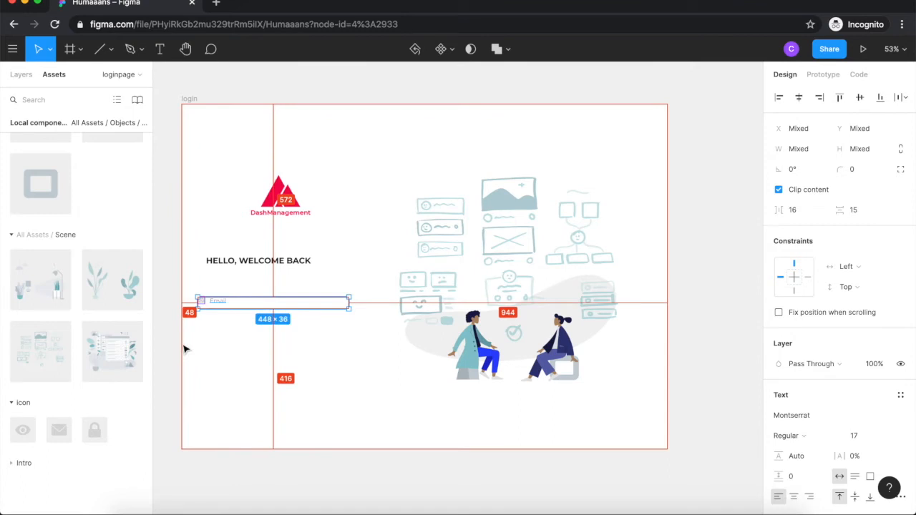
{"action": "key", "text": "Right"}
{"action": "key", "text": "alt"}
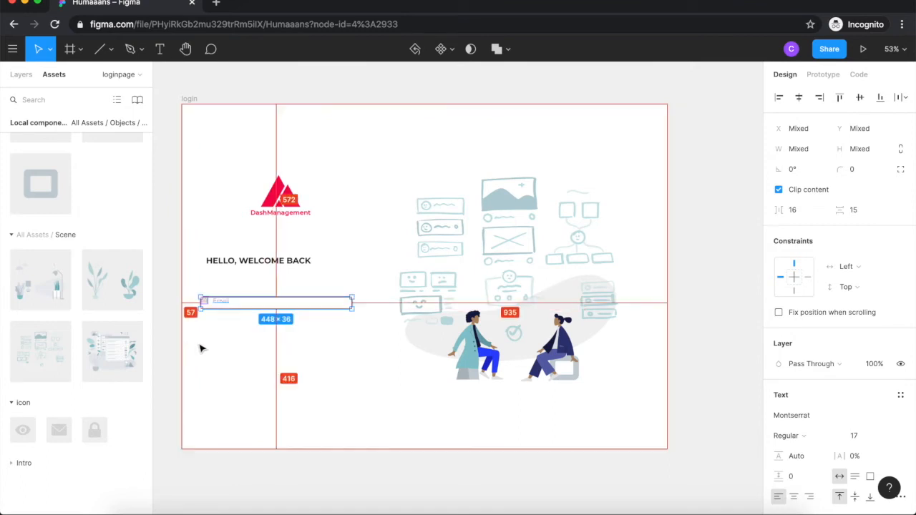
{"action": "key", "text": "Right"}
{"action": "key", "text": "Right"}
{"action": "key", "text": "Right"}
{"action": "key", "text": "alt"}
{"action": "key", "text": "Right"}
{"action": "key", "text": "Right"}
{"action": "key", "text": "alt"}
{"action": "key", "text": "Right"}
{"action": "key", "text": "Right"}
{"action": "key", "text": "Right"}
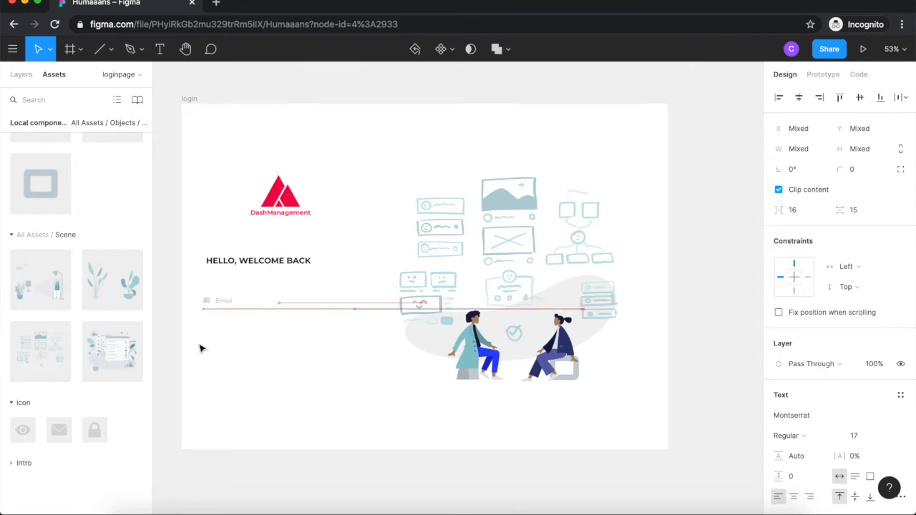
- Move the "HELLO, WELCOME BACK" heading down to Y 488 and align its left edge with the email line
{"action": "left_click", "coordinate": [251, 268], "text": "shift"}
{"action": "left_click", "coordinate": [204, 333]}
{"action": "left_click_drag", "start_coordinate": [229, 269], "coordinate": [241, 283]}
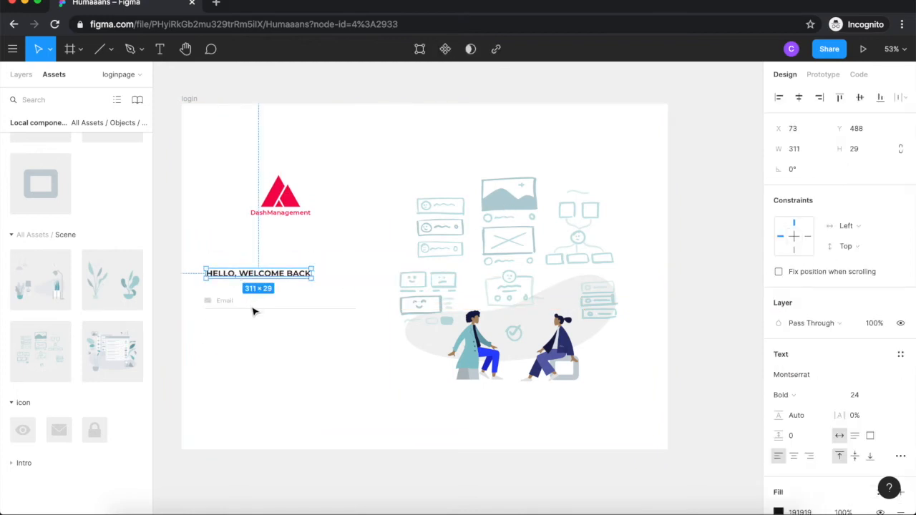
{"action": "left_click", "coordinate": [254, 310], "text": "shift"}
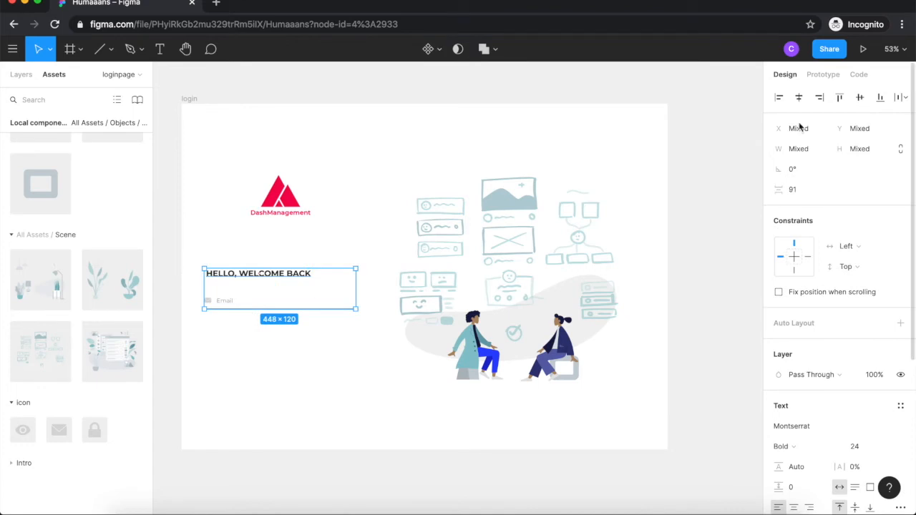
{"action": "left_click", "coordinate": [231, 385]}
- Nudge the welcome heading down to Y 501, leaving a 42 px gap above the inbox icon
{"action": "left_click", "coordinate": [254, 274]}
{"action": "key", "text": "alt"}
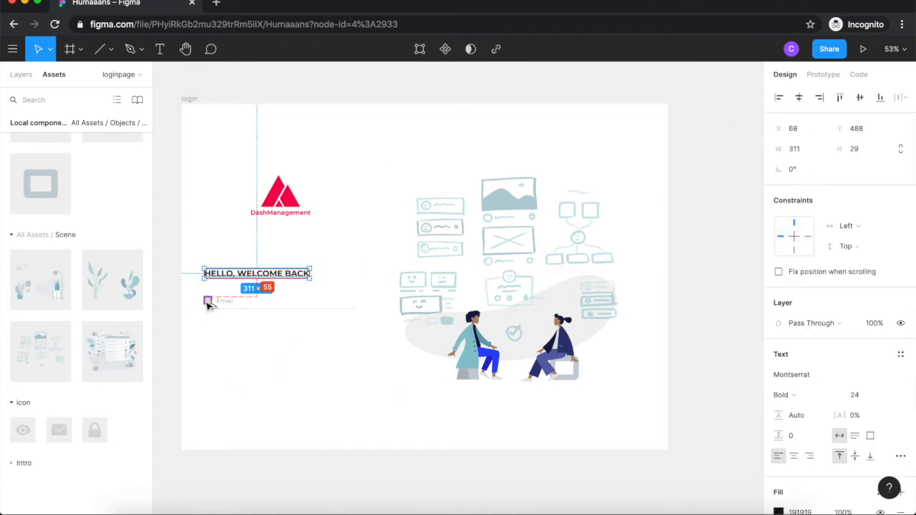
{"action": "key", "text": "Down"}
{"action": "key", "text": "Down"}
{"action": "key", "text": "Down"}
{"action": "key", "text": "Down"}
{"action": "key", "text": "Down"}
{"action": "key", "text": "Down"}
{"action": "key", "text": "Down"}
{"action": "key", "text": "Down"}
{"action": "key", "text": "Down"}
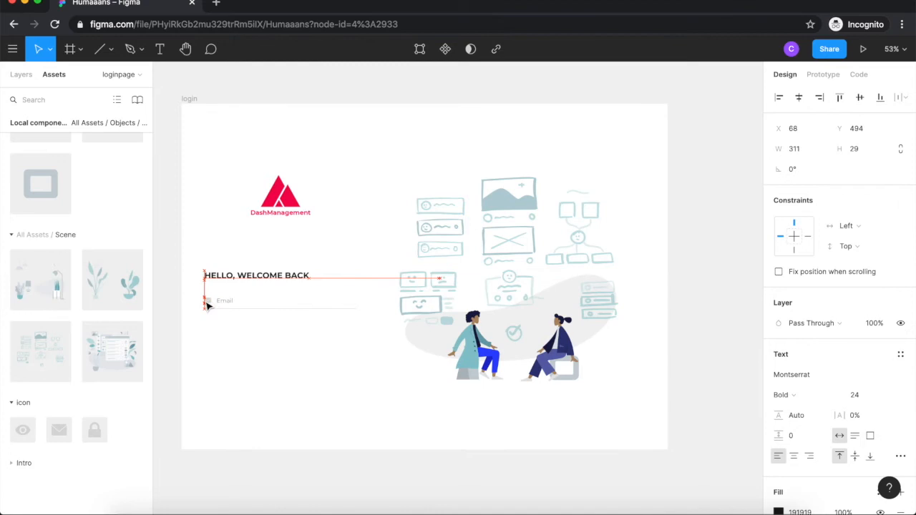
{"action": "key", "text": "Down"}
{"action": "key", "text": "Down"}
{"action": "key", "text": "Down"}
{"action": "key", "text": "alt"}
{"action": "key", "text": "Down"}
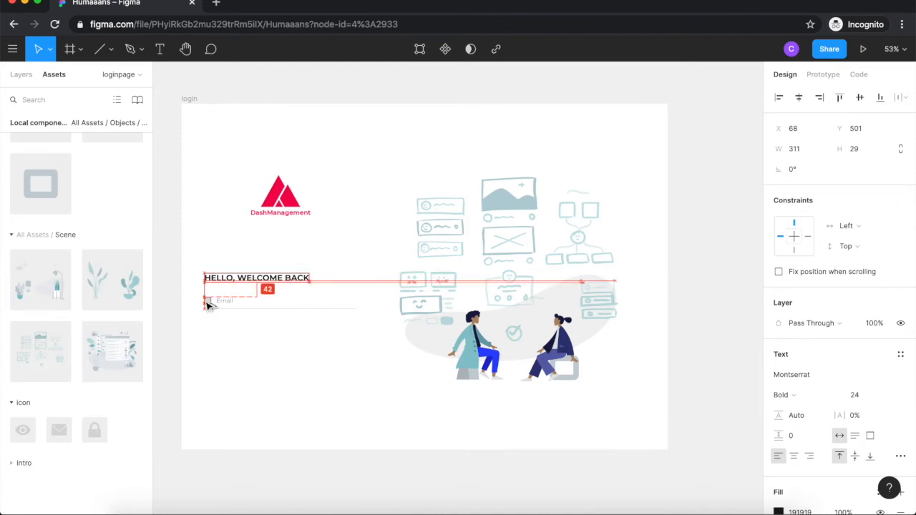
{"action": "left_click", "coordinate": [393, 347]}
- Move the DashManagement logo down toward the welcome heading, to X 205, Y 309
{"action": "scroll", "coordinate": [392, 347], "scroll_direction": "down", "scroll_amount": 1}
{"action": "scroll", "coordinate": [392, 347], "scroll_direction": "left", "scroll_amount": 1}
{"action": "scroll", "coordinate": [390, 345], "scroll_direction": "down", "scroll_amount": 1}
{"action": "left_click_drag", "start_coordinate": [343, 176], "coordinate": [344, 204]}
{"action": "key", "text": "Down"}
{"action": "key", "text": "Down"}
{"action": "key", "text": "Down"}
{"action": "key", "text": "Down"}
{"action": "key", "text": "Down"}
{"action": "key", "text": "Down"}
{"action": "key", "text": "alt"}
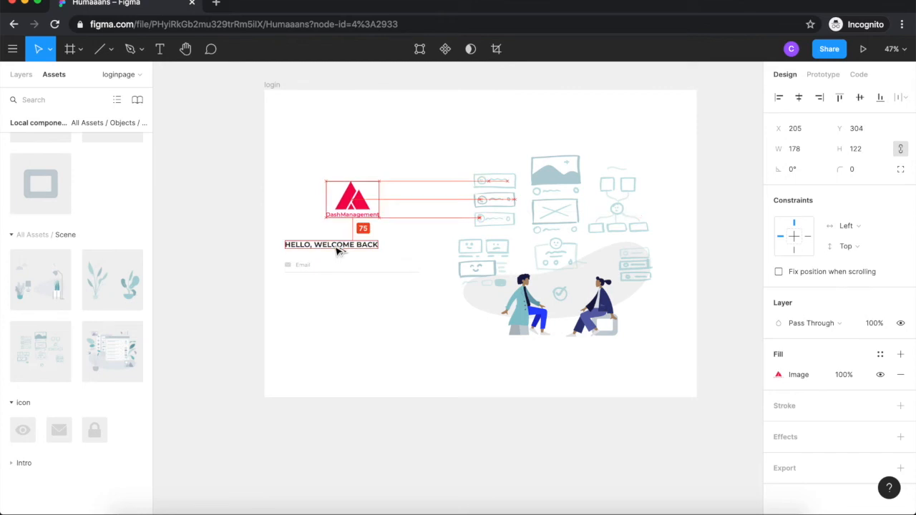
{"action": "key", "text": "Down"}
{"action": "key", "text": "Down"}
{"action": "key", "text": "Down"}
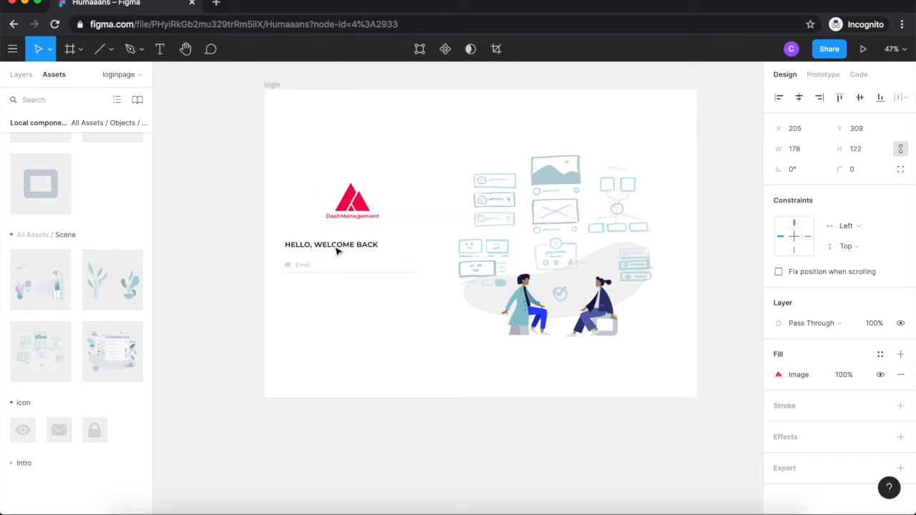
- Align the logo's horizontal center with the line under the email field
{"action": "scroll", "coordinate": [355, 310], "scroll_direction": "right", "scroll_amount": 2}
{"action": "scroll", "coordinate": [355, 311], "scroll_direction": "up", "scroll_amount": 1}
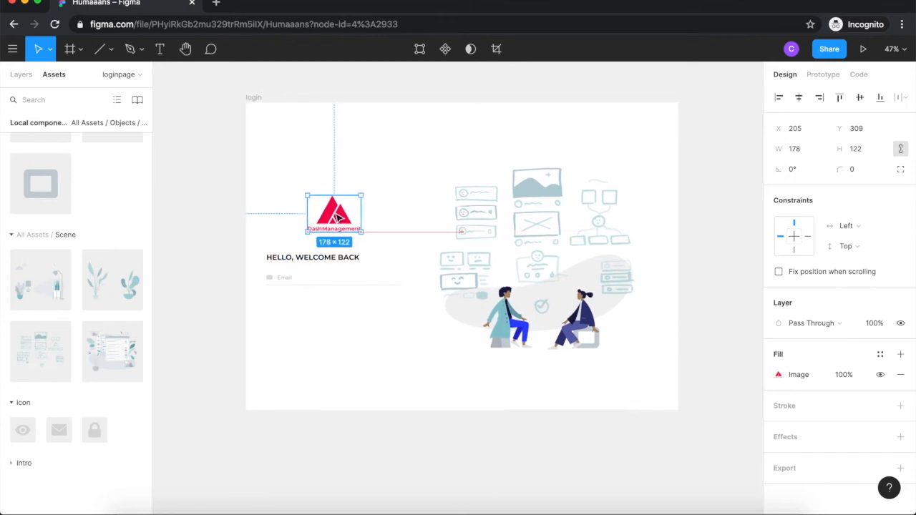
{"action": "left_click", "coordinate": [331, 288], "text": "shift"}
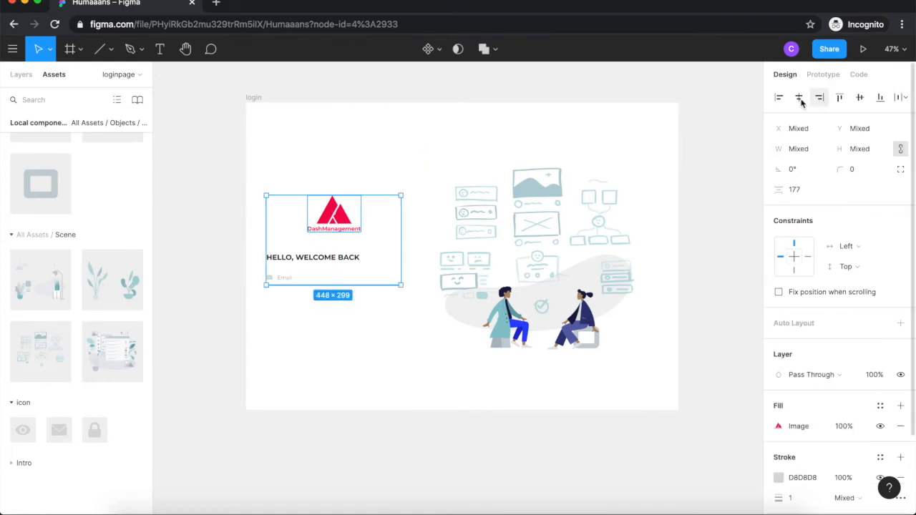
{"action": "left_click", "coordinate": [389, 373]}
{"action": "scroll", "coordinate": [389, 371], "scroll_direction": "up", "scroll_amount": 1}
{"action": "scroll", "coordinate": [389, 370], "scroll_direction": "right", "scroll_amount": 1}
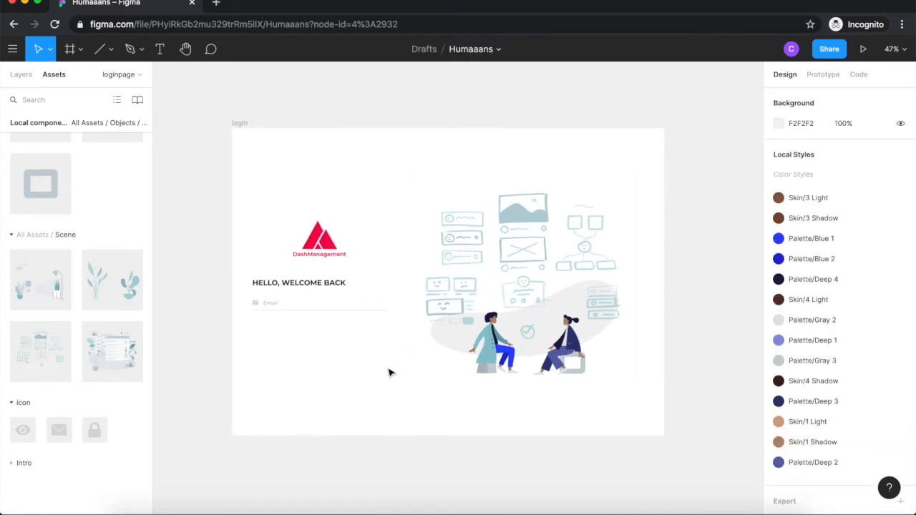
{"action": "scroll", "coordinate": [298, 334], "scroll_direction": "up", "scroll_amount": 5}
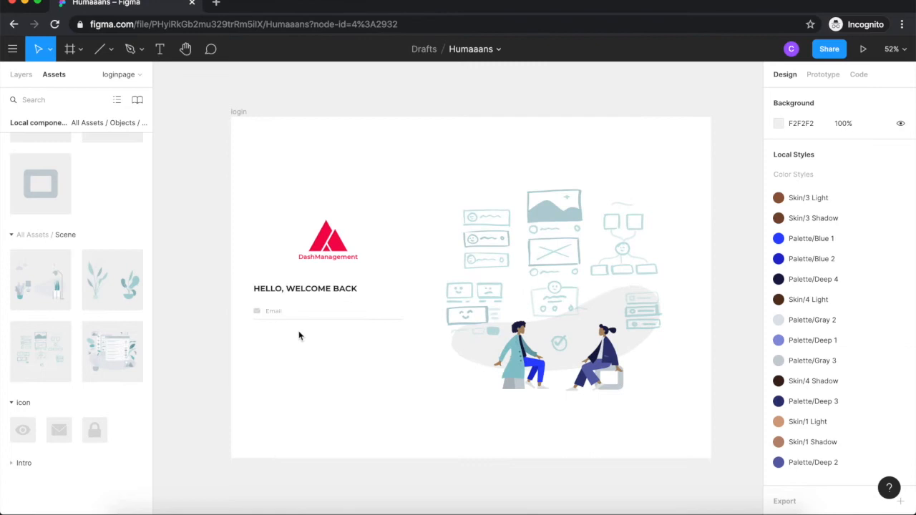
- Duplicate the email field's icon, label and line directly below the original, and nudge the copy up so its icon sits at Y 644
{"action": "left_click_drag", "start_coordinate": [245, 308], "coordinate": [414, 267]}
{"action": "key", "text": "alt"}
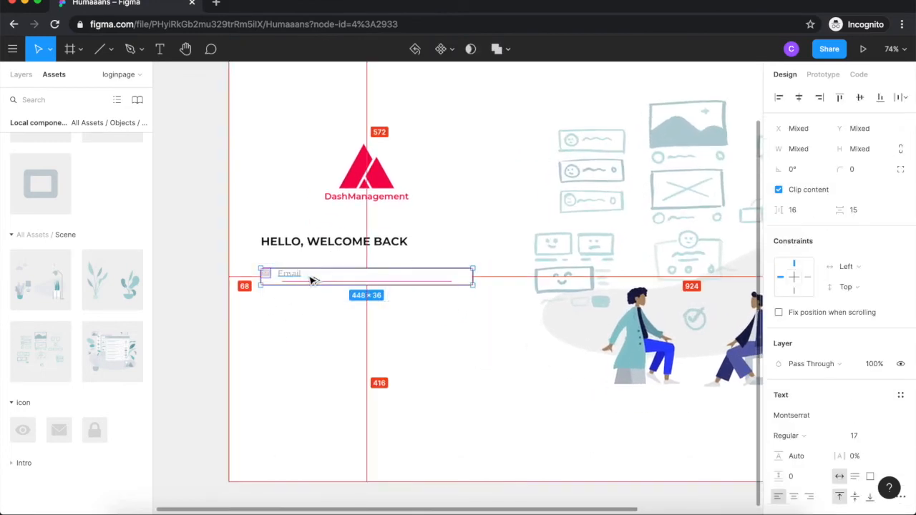
{"action": "left_click_drag", "start_coordinate": [312, 279], "coordinate": [325, 316]}
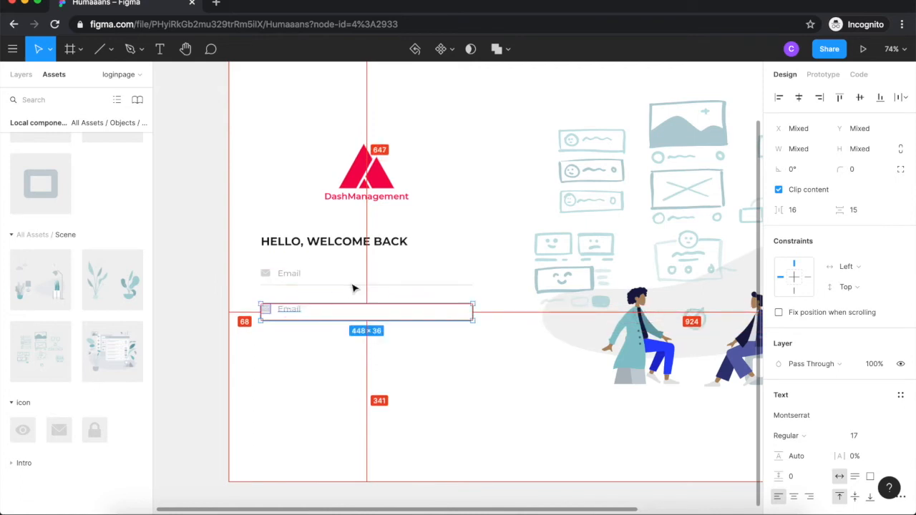
{"action": "key", "text": "Up"}
{"action": "key", "text": "Up"}
{"action": "key", "text": "Up"}
{"action": "key", "text": "alt"}
{"action": "left_click", "coordinate": [272, 323]}
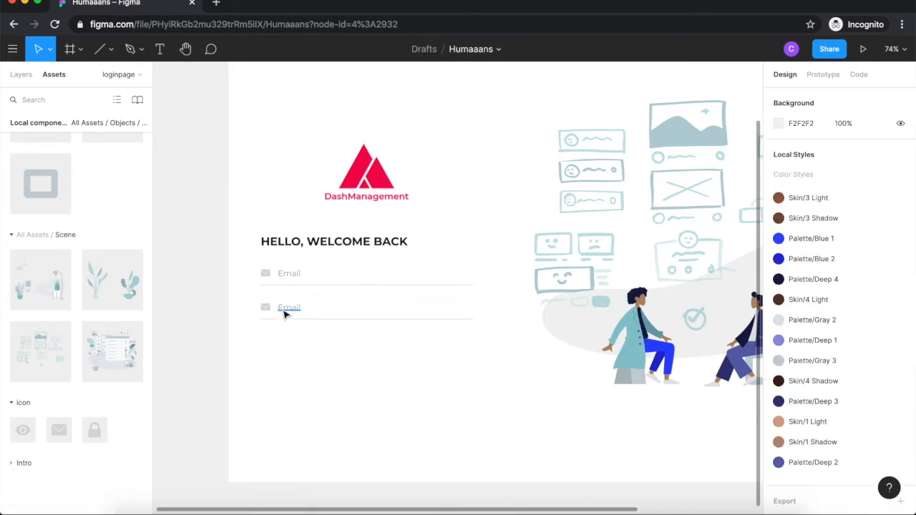
- Swap the lower field's inbox icon instance for the password icon component
{"action": "left_click", "coordinate": [265, 312]}
{"action": "scroll", "coordinate": [805, 336], "scroll_direction": "down", "scroll_amount": 5}
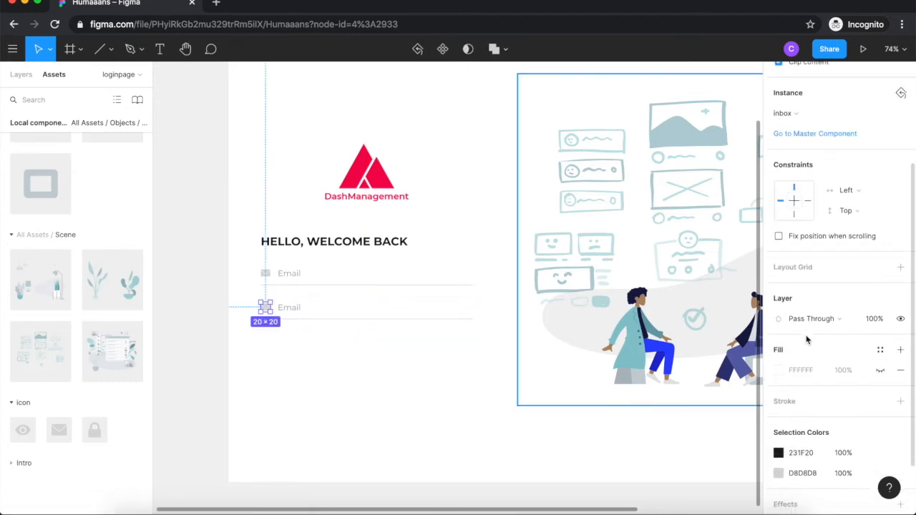
{"action": "scroll", "coordinate": [812, 414], "scroll_direction": "up", "scroll_amount": 4}
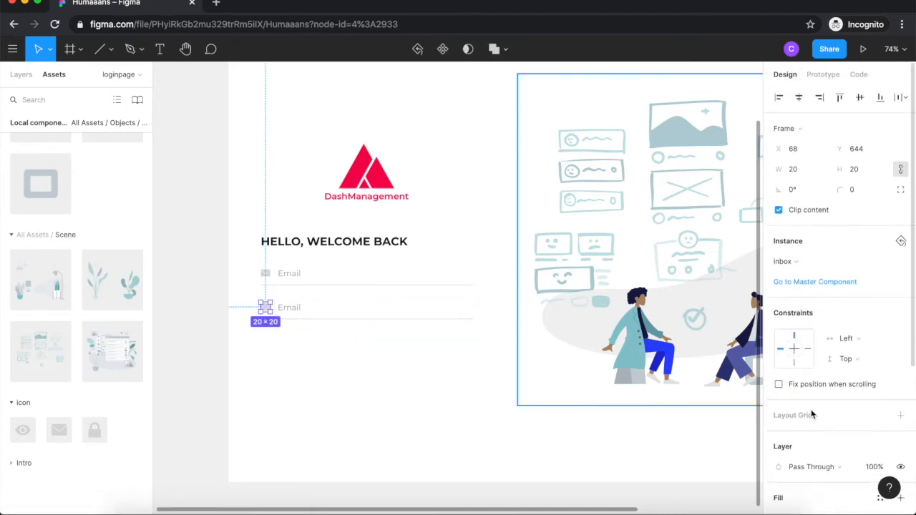
{"action": "left_click", "coordinate": [795, 263]}
{"action": "mouse_move", "coordinate": [797, 359]}
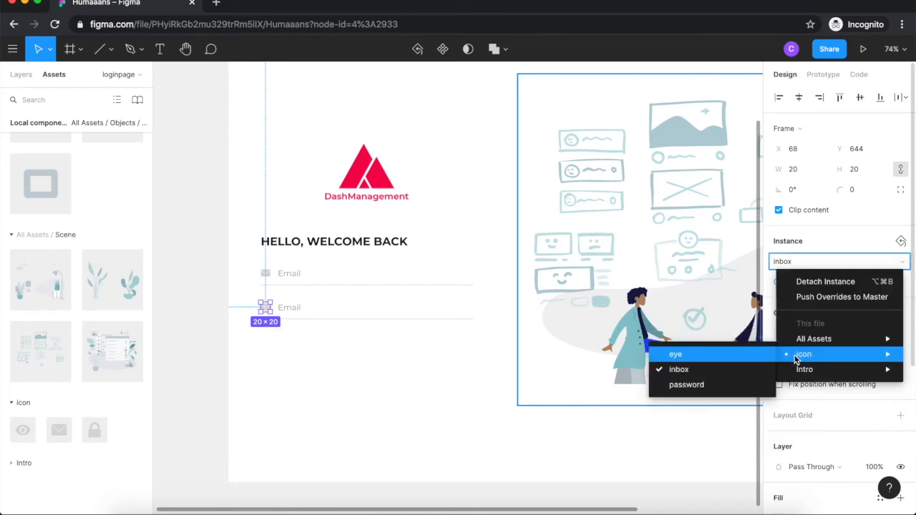
{"action": "left_click", "coordinate": [726, 385]}
{"action": "left_click", "coordinate": [296, 342]}
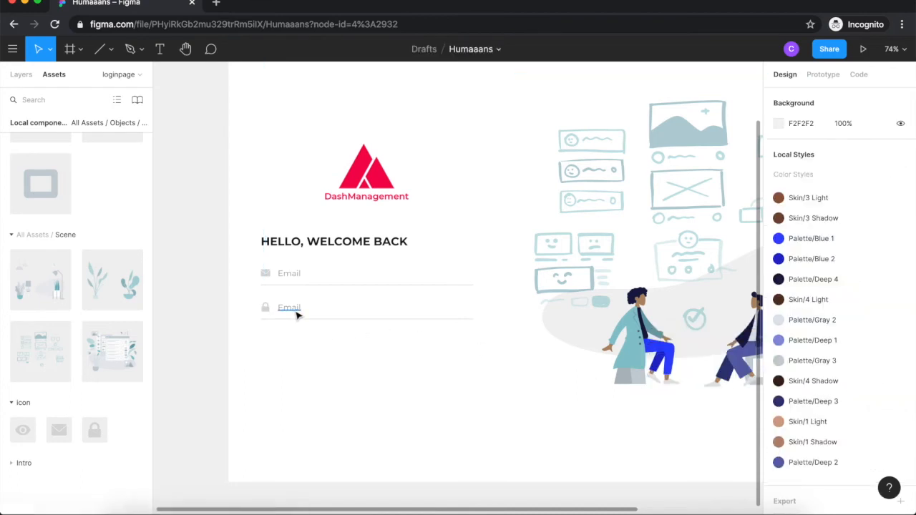
- Change the lower field's "Email" label to "Password"
{"action": "double_click", "coordinate": [296, 314]}
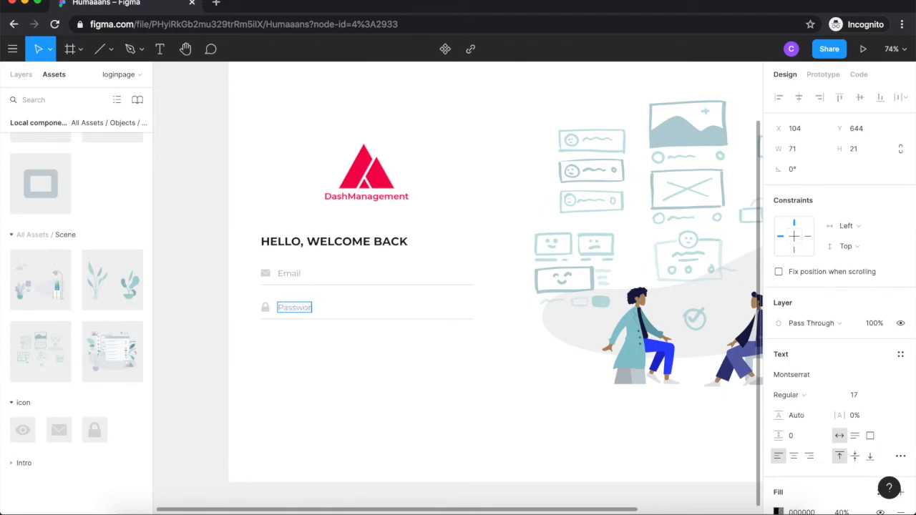
{"action": "scroll", "coordinate": [268, 380], "scroll_direction": "up", "scroll_amount": 3}
{"action": "key", "text": "Escape"}
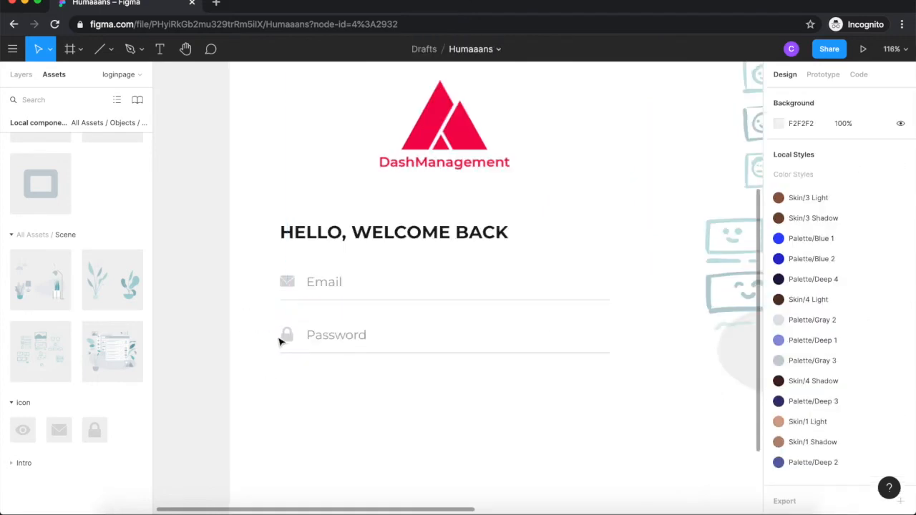
- Duplicate the lock icon toward the far end of the password field and align its right edge with the underline
{"action": "left_click", "coordinate": [286, 339]}
{"action": "key", "text": "super+v"}
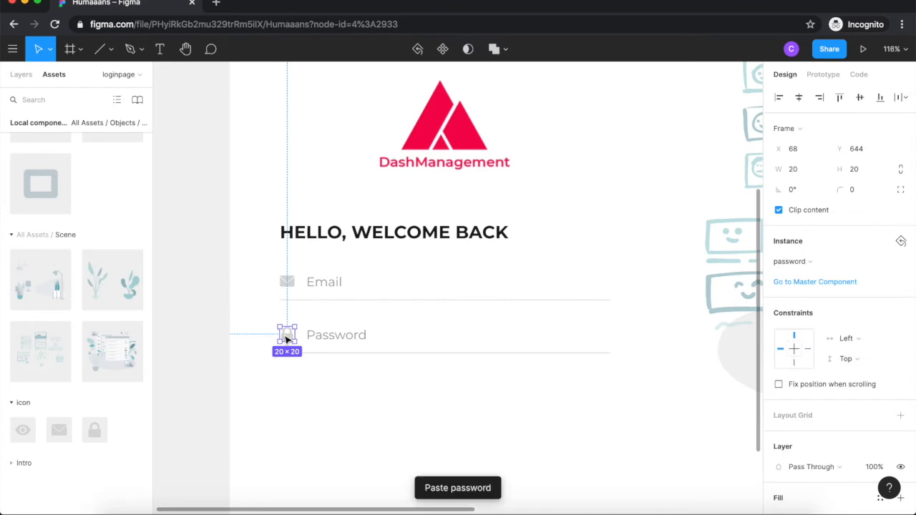
{"action": "scroll", "coordinate": [410, 441], "scroll_direction": "down", "scroll_amount": 1}
{"action": "left_click_drag", "start_coordinate": [297, 327], "coordinate": [570, 343]}
{"action": "left_click", "coordinate": [570, 340], "text": "shift"}
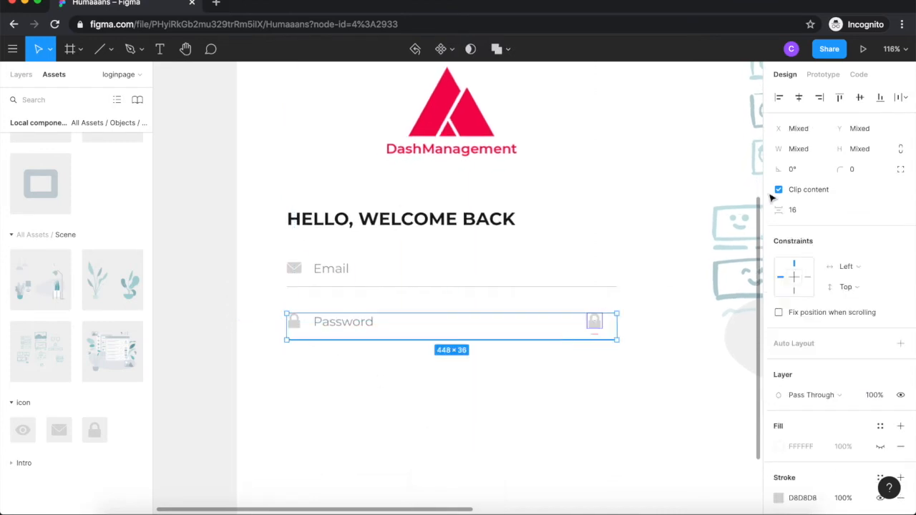
{"action": "left_click", "coordinate": [820, 98]}
{"action": "left_click", "coordinate": [641, 321]}
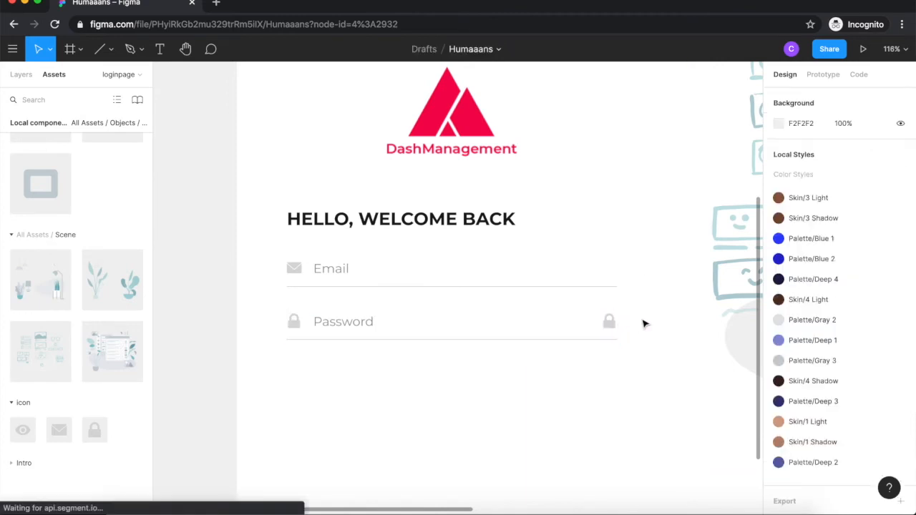
- Swap the lock icon at the end of the password line for the eye icon component
{"action": "left_click", "coordinate": [609, 321]}
{"action": "left_click", "coordinate": [803, 262]}
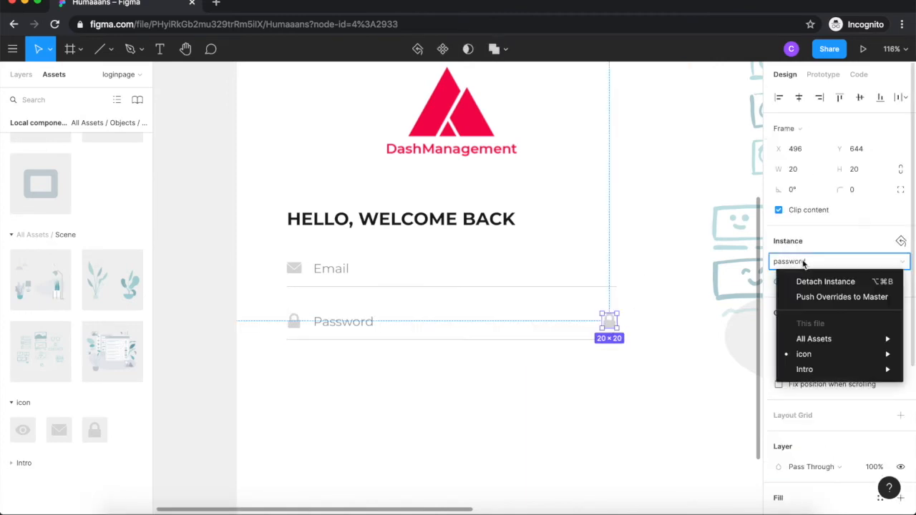
{"action": "mouse_move", "coordinate": [803, 353]}
{"action": "left_click", "coordinate": [732, 362]}
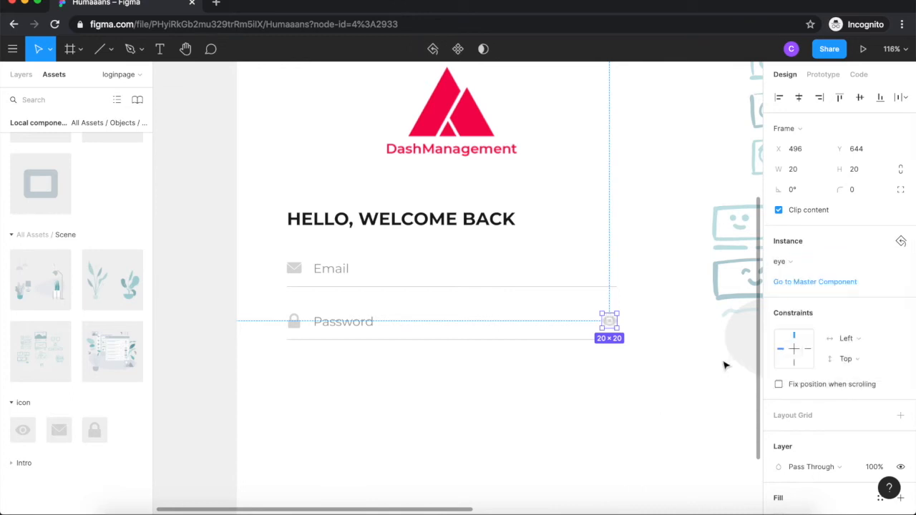
{"action": "left_click", "coordinate": [558, 381]}
- Duplicate the "Password" label to X 68, Y 696, left-aligned with the password line and 16 px below it
{"action": "scroll", "coordinate": [558, 381], "scroll_direction": "down", "scroll_amount": 1}
{"action": "scroll", "coordinate": [558, 381], "scroll_direction": "right", "scroll_amount": 1}
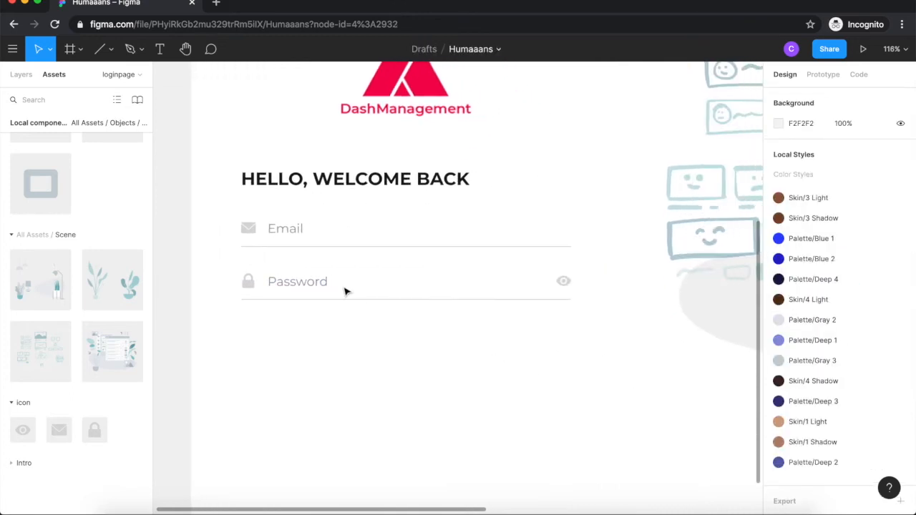
{"action": "left_click", "coordinate": [308, 288]}
{"action": "left_click_drag", "start_coordinate": [317, 285], "coordinate": [292, 321], "text": "alt"}
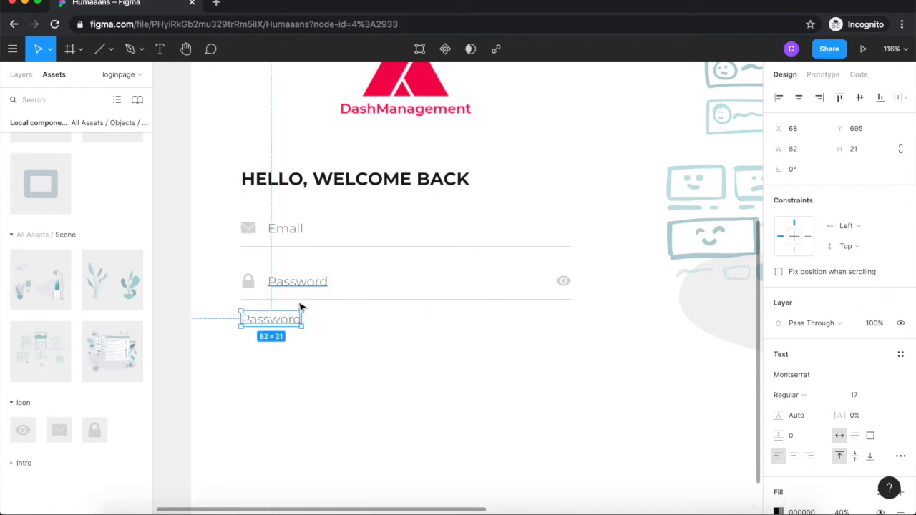
{"action": "mouse_move", "coordinate": [311, 307]}
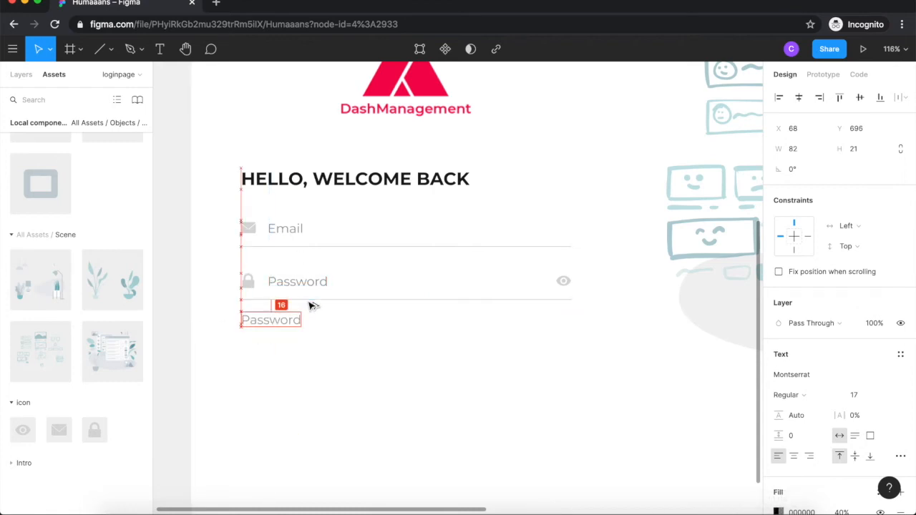
{"action": "left_click", "coordinate": [307, 300], "text": "shift"}
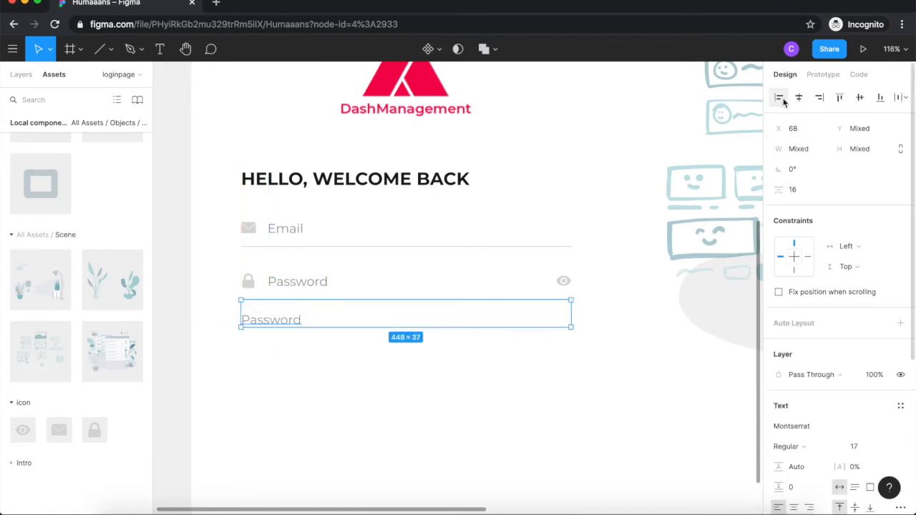
- Change the copied label below the password line to "Forget password"
{"action": "double_click", "coordinate": [295, 326]}
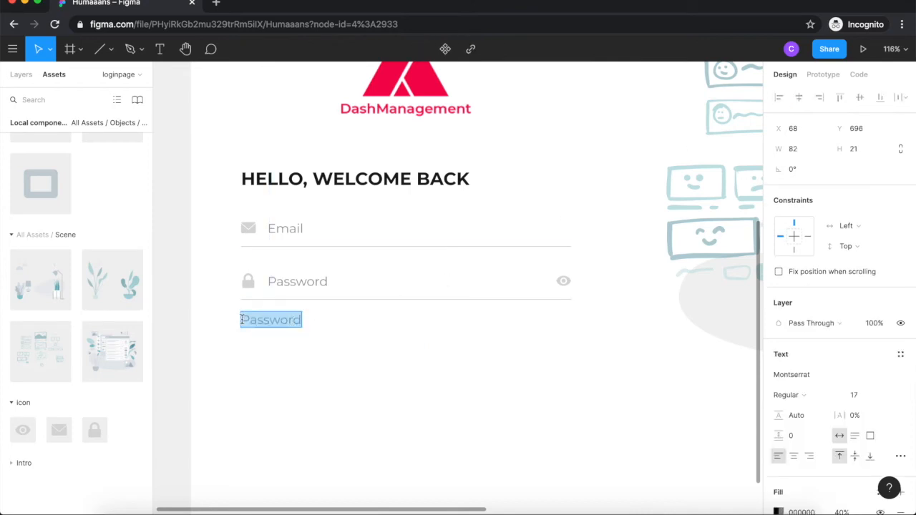
{"action": "type", "text": "Forget p"}
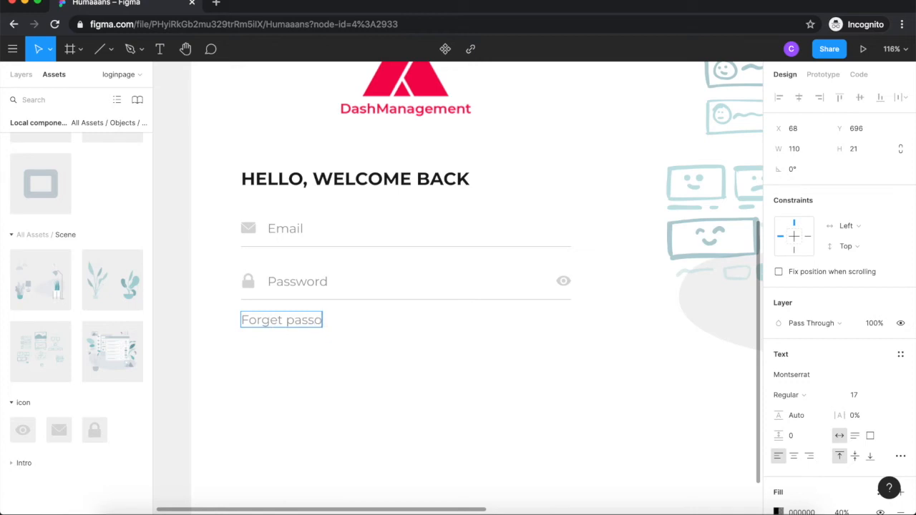
{"action": "left_click", "coordinate": [298, 322]}
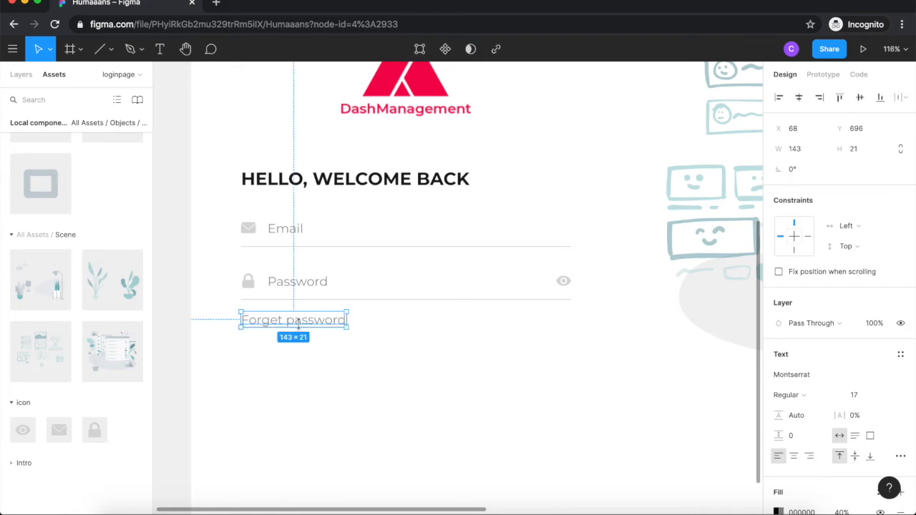
{"action": "left_click", "coordinate": [377, 327]}
- Duplicate the "Forget password" text horizontally to X 373 and change the copy to "Remember me"
{"action": "left_click", "coordinate": [312, 327]}
{"action": "left_click_drag", "start_coordinate": [320, 324], "coordinate": [542, 320]}
{"action": "double_click", "coordinate": [544, 319]}
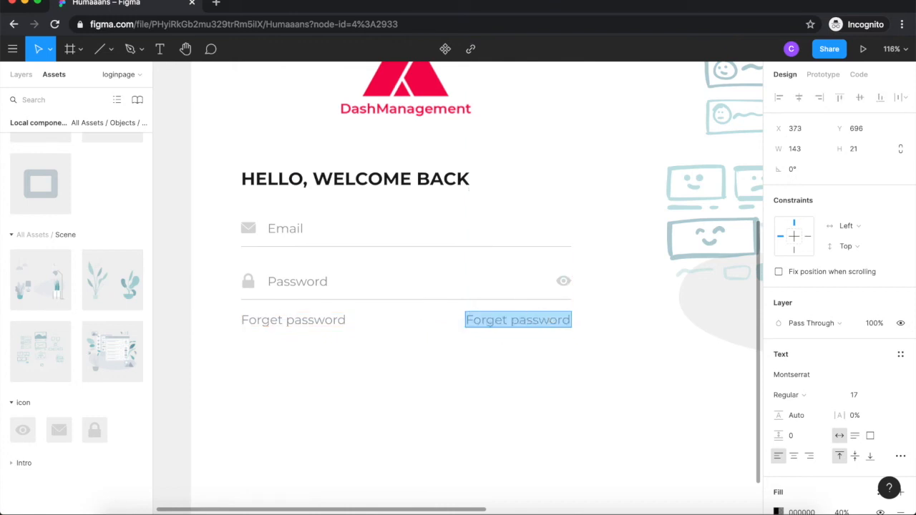
{"action": "type", "text": "Remember me"}
{"action": "key", "text": "Escape"}
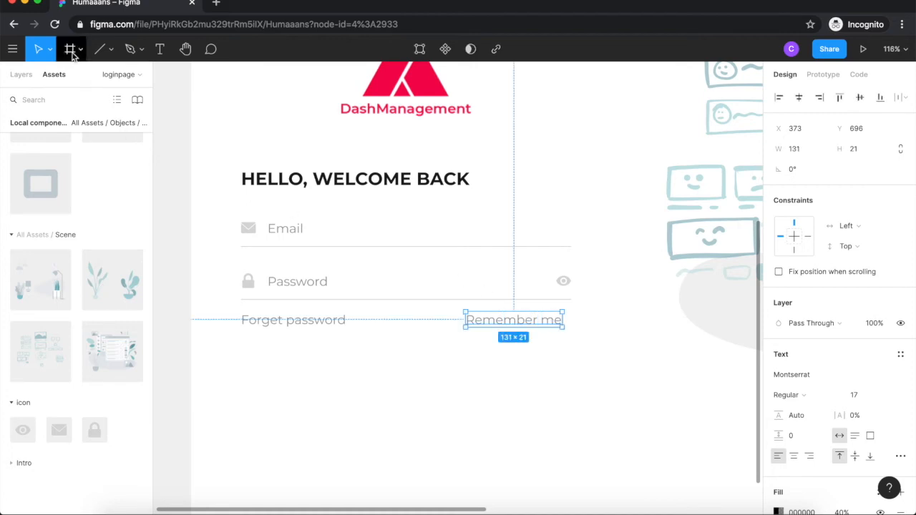
{"action": "left_click", "coordinate": [102, 56]}
{"action": "right_click", "coordinate": [102, 56]}
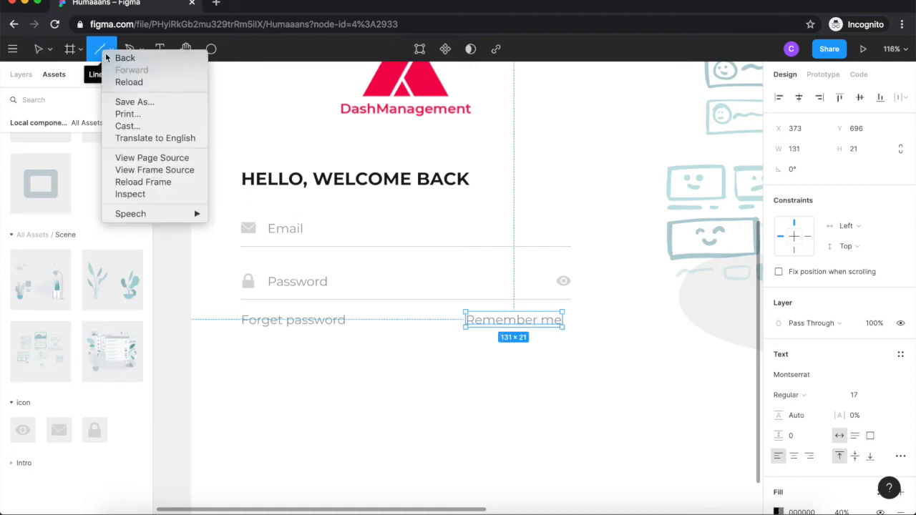
{"action": "key", "text": "Escape"}
- Draw a small square checkbox just before "Remember me" with the Rectangle tool and size it 18 × 18
{"action": "left_click", "coordinate": [109, 52]}
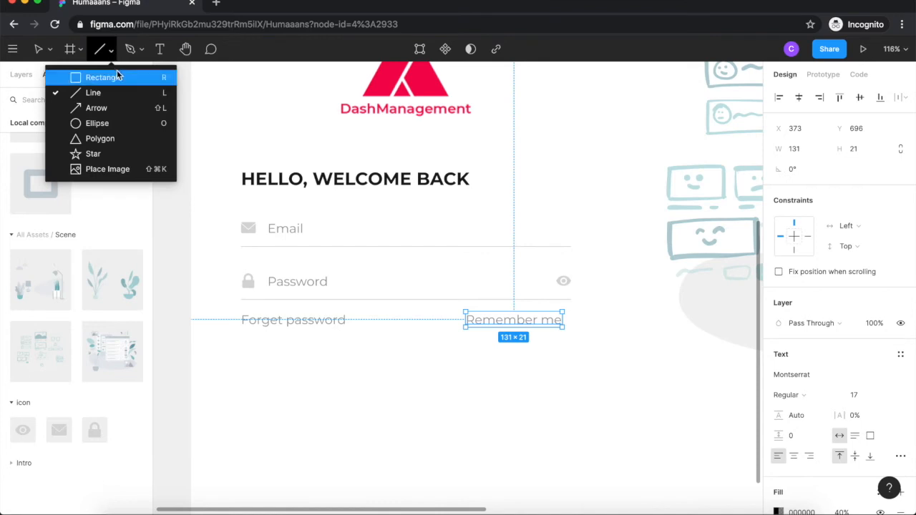
{"action": "left_click", "coordinate": [120, 79]}
{"action": "left_click_drag", "start_coordinate": [434, 314], "coordinate": [449, 329]}
{"action": "left_click", "coordinate": [798, 151]}
{"action": "type", "text": "18"}
{"action": "key", "text": "Return"}
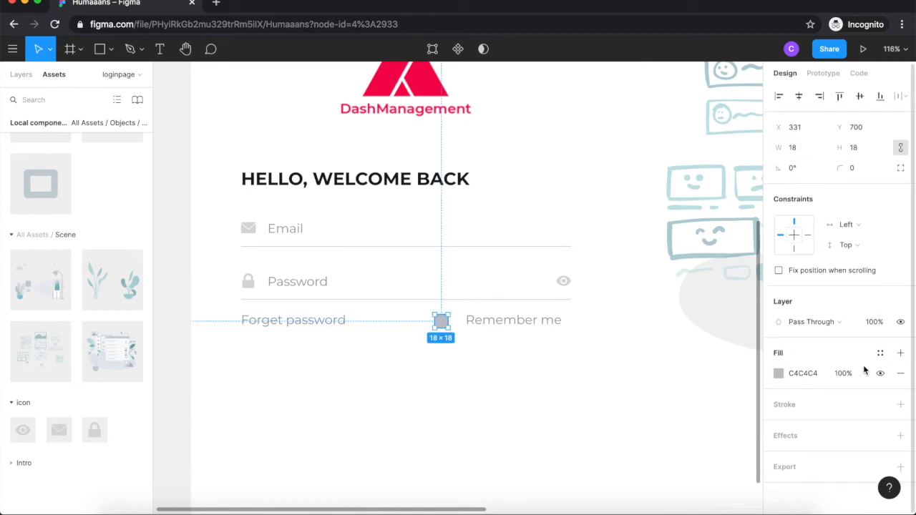
- Give the checkbox square a D8D8D8 stroke and hide its fill
{"action": "left_click", "coordinate": [854, 404]}
{"action": "scroll", "coordinate": [854, 379], "scroll_direction": "down", "scroll_amount": 2}
{"action": "left_click", "coordinate": [880, 333]}
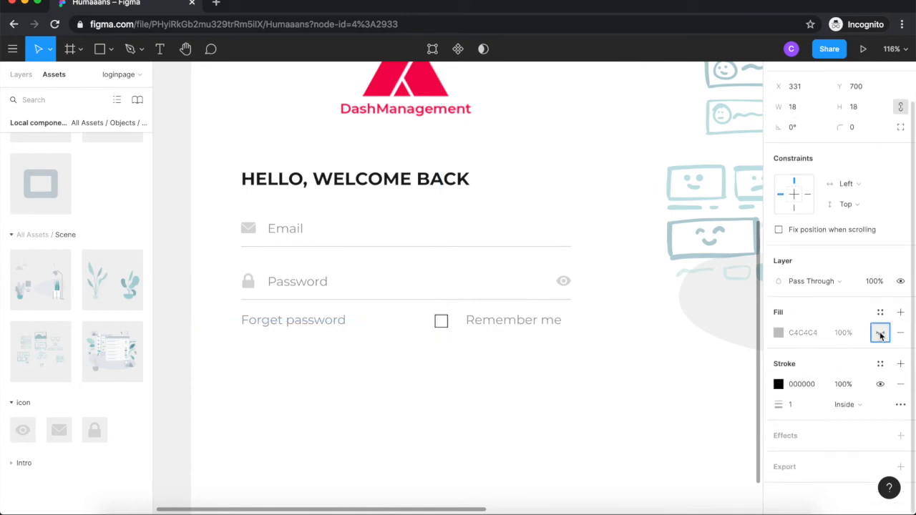
{"action": "left_click", "coordinate": [801, 384]}
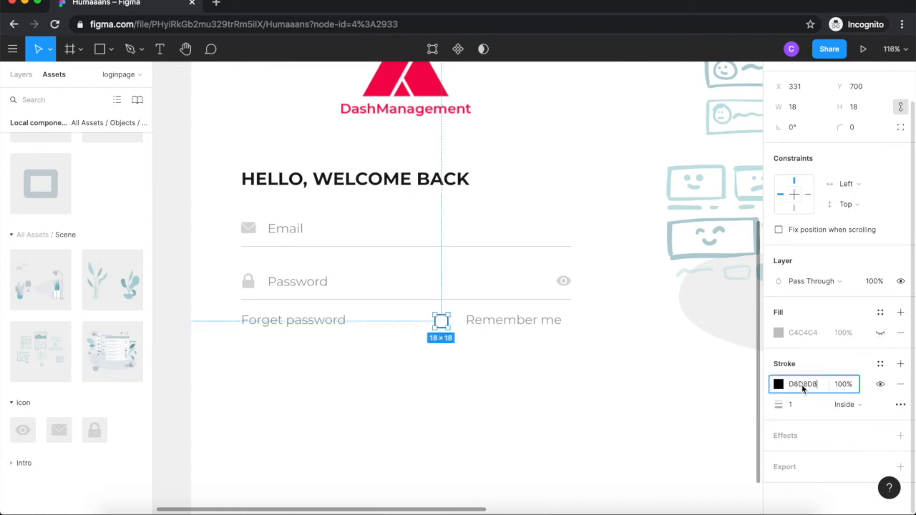
{"action": "key", "text": "Return"}
- Set the checkbox square's corner radius to 2
{"action": "scroll", "coordinate": [854, 175], "scroll_direction": "up", "scroll_amount": 2}
{"action": "left_click", "coordinate": [854, 175]}
{"action": "type", "text": "2"}
{"action": "key", "text": "Return"}
{"action": "left_click", "coordinate": [482, 363]}
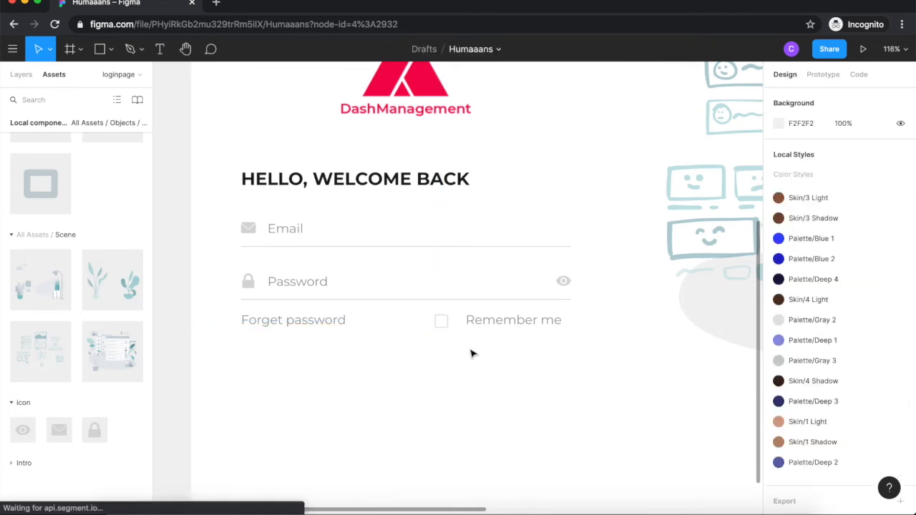
- Move the "Remember me" text closer to the checkbox, to X 357, leaving an 8 px gap
{"action": "scroll", "coordinate": [475, 354], "scroll_direction": "up", "scroll_amount": 5}
{"action": "left_click", "coordinate": [489, 326]}
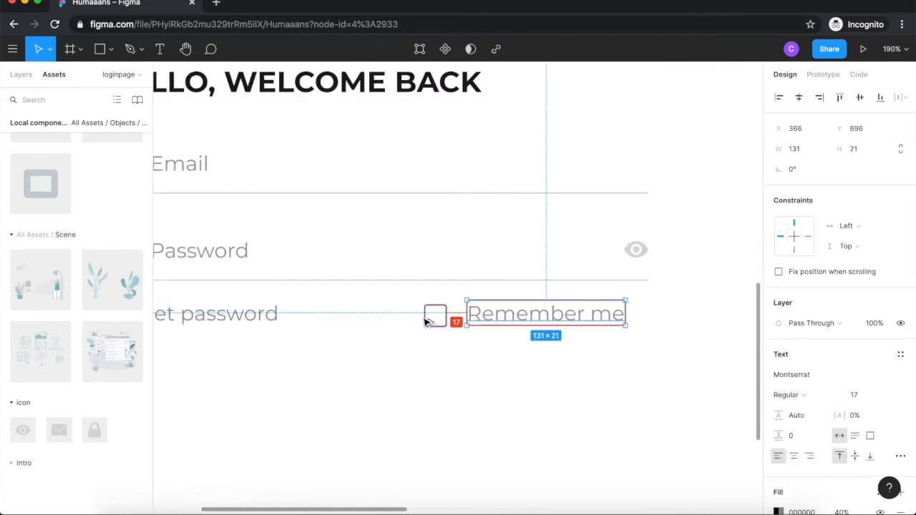
{"action": "key", "text": "Left"}
{"action": "key", "text": "Left"}
{"action": "key", "text": "Left"}
{"action": "key", "text": "Left"}
{"action": "key", "text": "Left"}
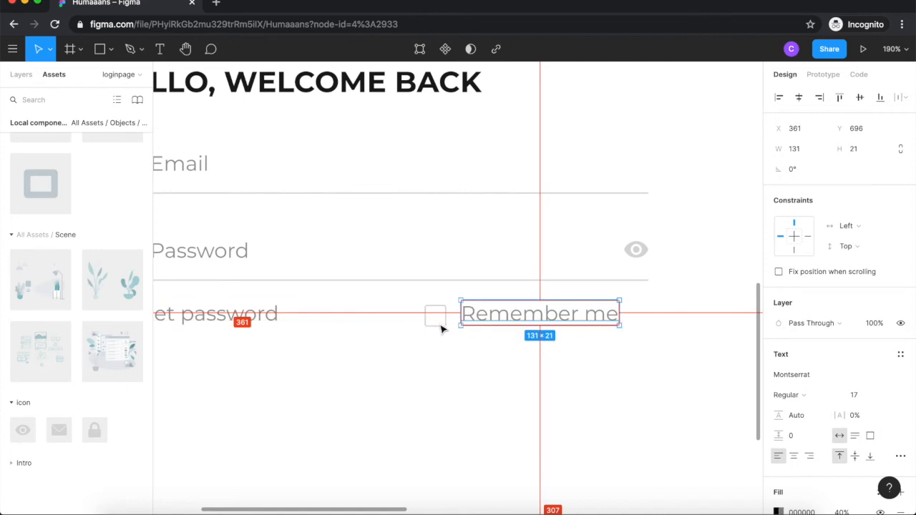
{"action": "key", "text": "Left"}
{"action": "key", "text": "Left"}
{"action": "key", "text": "Left"}
{"action": "key", "text": "Left"}
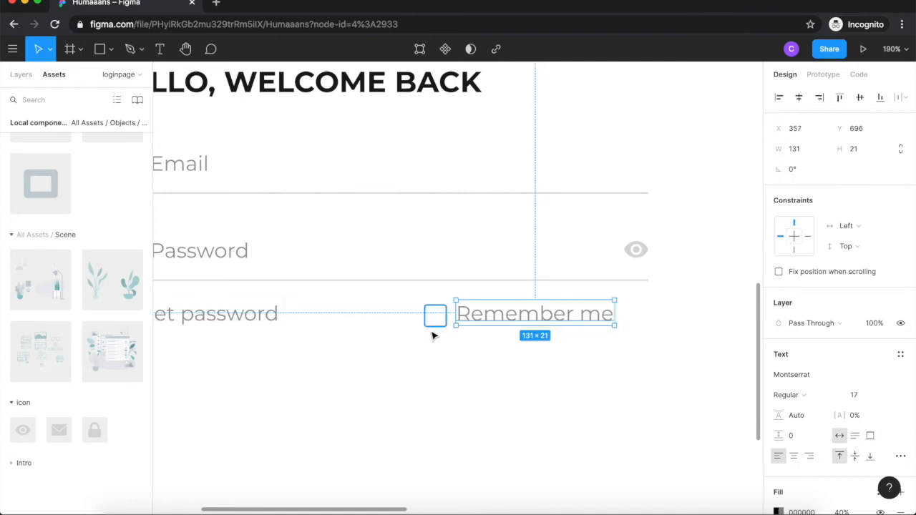
- Align the bottom edges of the checkbox and the "Remember me" text
{"action": "left_click", "coordinate": [442, 322]}
{"action": "left_click", "coordinate": [490, 320], "text": "shift"}
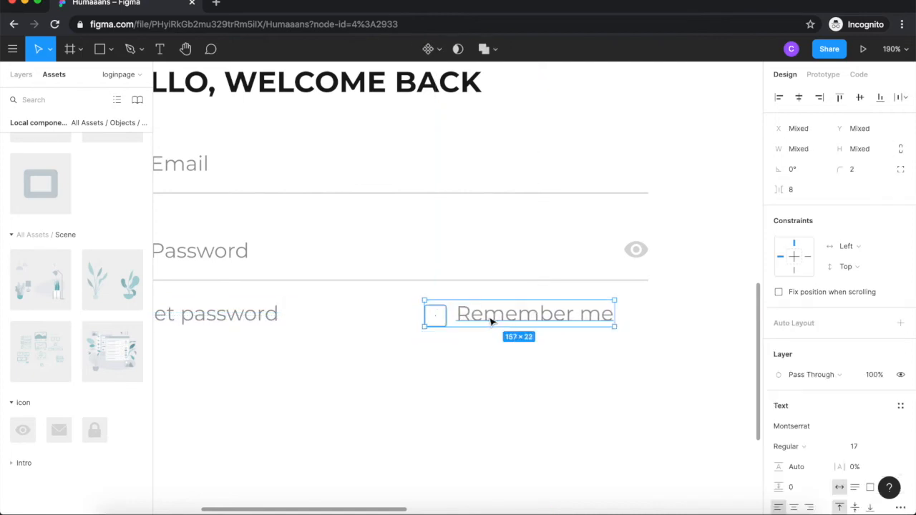
{"action": "left_click", "coordinate": [879, 98]}
{"action": "scroll", "coordinate": [537, 292], "scroll_direction": "down", "scroll_amount": 5}
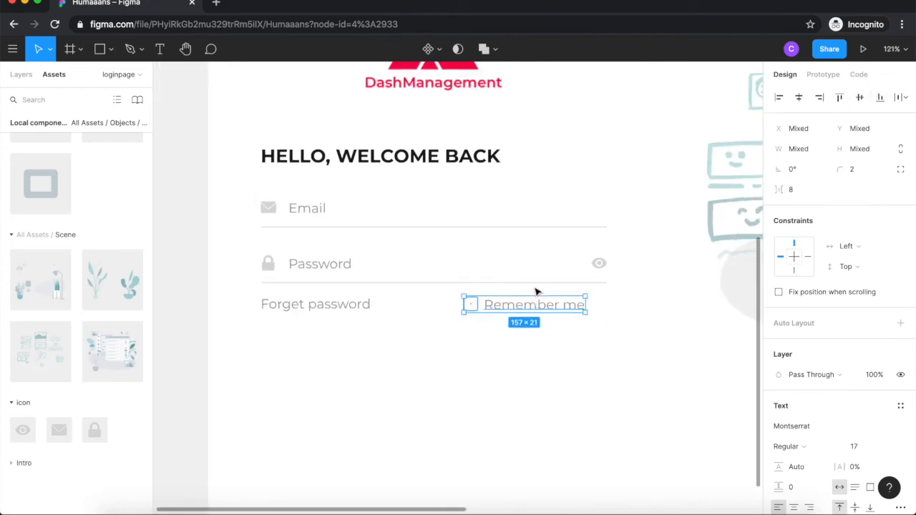
{"action": "scroll", "coordinate": [544, 307], "scroll_direction": "down", "scroll_amount": 3}
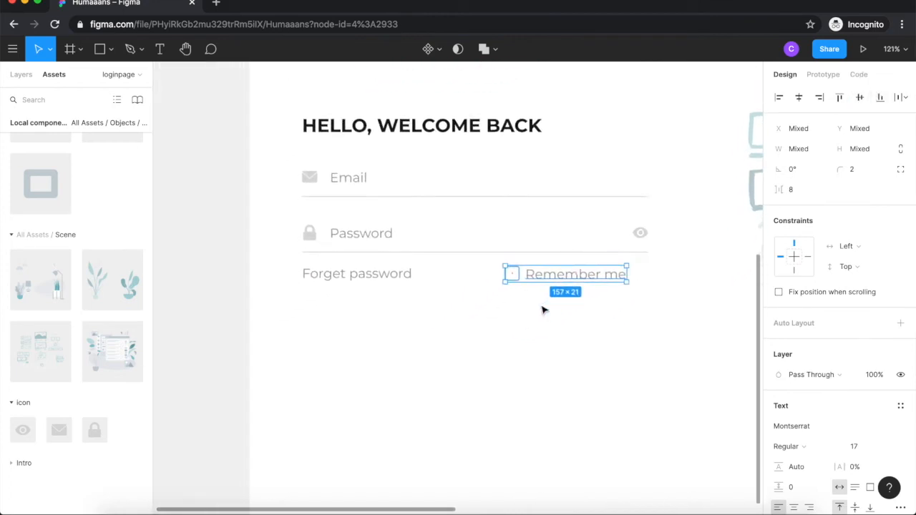
- Align the checkbox and "Remember me" text to the right end of the password field's underline
{"action": "key", "text": "alt"}
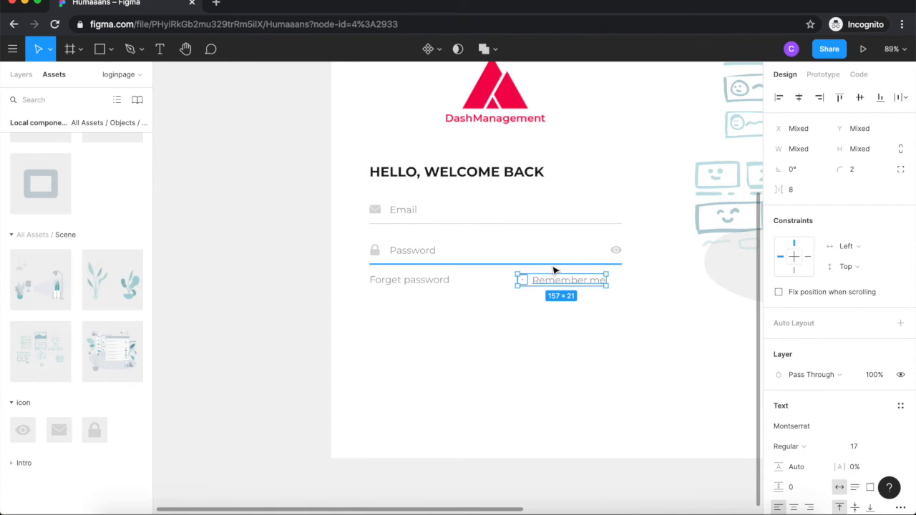
{"action": "key", "text": "Up"}
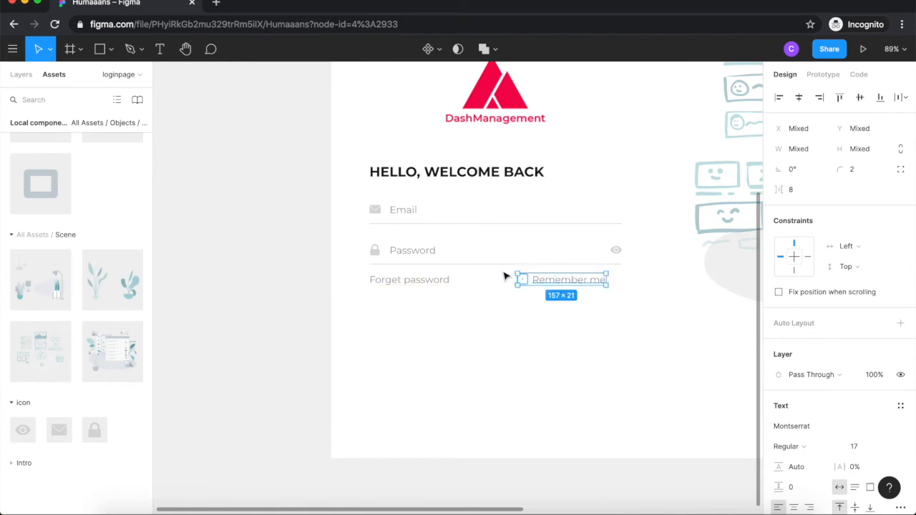
{"action": "left_click", "coordinate": [529, 266]}
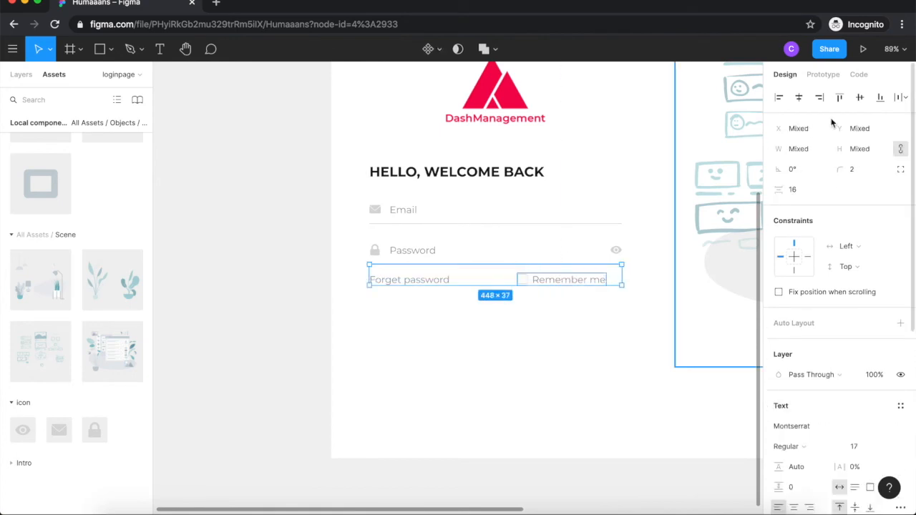
{"action": "left_click", "coordinate": [820, 98]}
{"action": "left_click", "coordinate": [470, 323]}
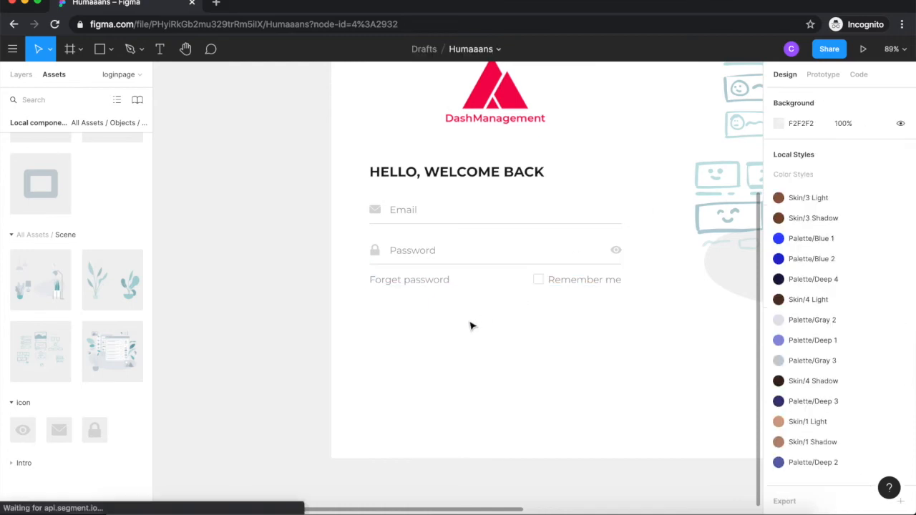
{"action": "scroll", "coordinate": [470, 323], "scroll_direction": "right", "scroll_amount": 2}
{"action": "left_click", "coordinate": [403, 290]}
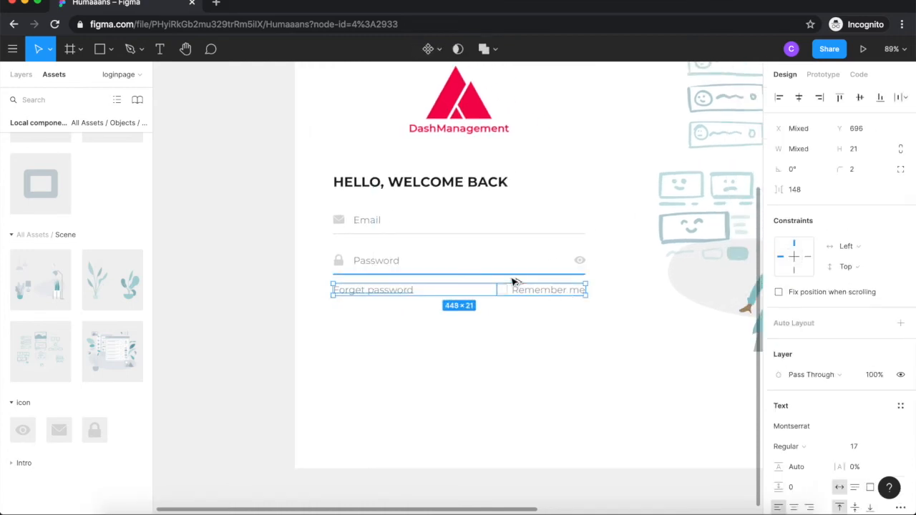
{"action": "left_click", "coordinate": [477, 346]}
- Draw a button rectangle below the "Forget password" row and size it to 453 by 52
{"action": "scroll", "coordinate": [380, 279], "scroll_direction": "right", "scroll_amount": 1}
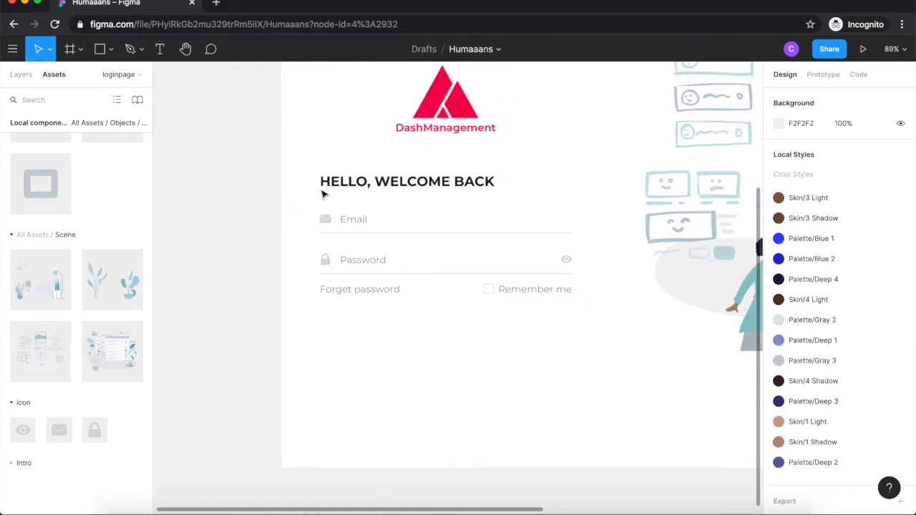
{"action": "scroll", "coordinate": [365, 207], "scroll_direction": "right", "scroll_amount": 2}
{"action": "scroll", "coordinate": [365, 208], "scroll_direction": "up", "scroll_amount": 1}
{"action": "left_click", "coordinate": [99, 49]}
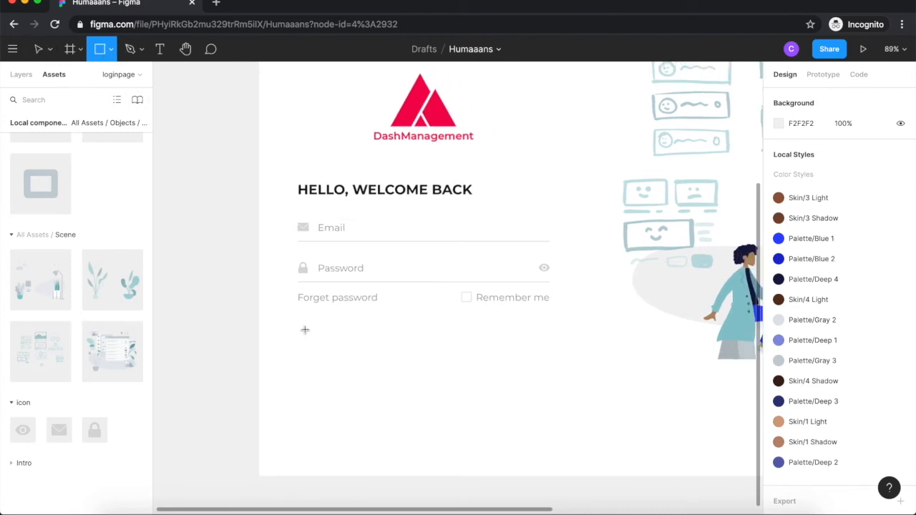
{"action": "left_click_drag", "start_coordinate": [294, 312], "coordinate": [554, 345]}
{"action": "left_click", "coordinate": [800, 149]}
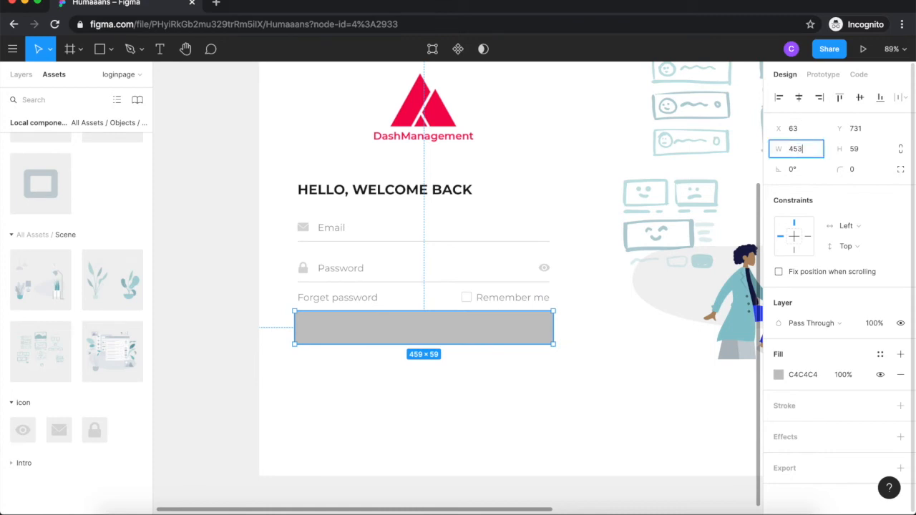
{"action": "type", "text": "453"}
{"action": "key", "text": "Tab"}
{"action": "type", "text": "52"}
{"action": "key", "text": "Return"}
- Fill the button rectangle with F40552 and set its corner radius to 4
{"action": "left_click", "coordinate": [811, 375]}
{"action": "type", "text": "F40552"}
{"action": "key", "text": "Return"}
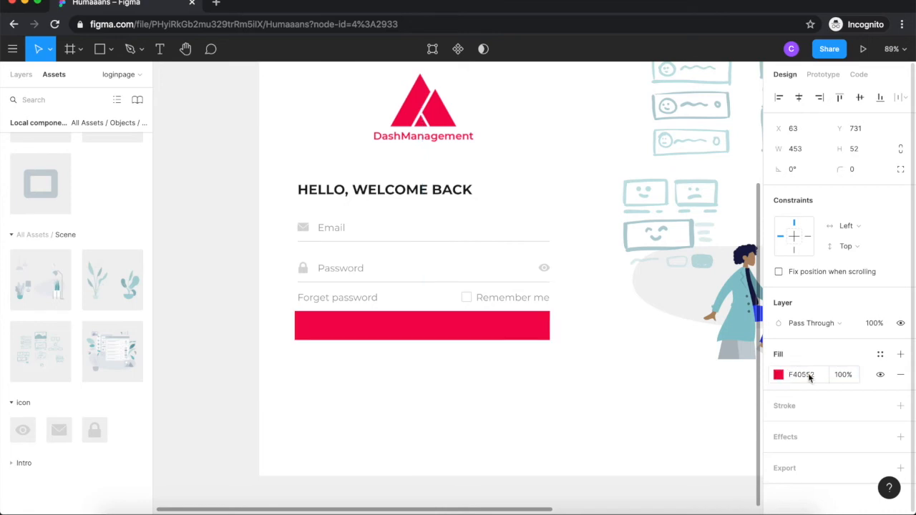
{"action": "left_click", "coordinate": [866, 170]}
{"action": "type", "text": "4"}
{"action": "key", "text": "Return"}
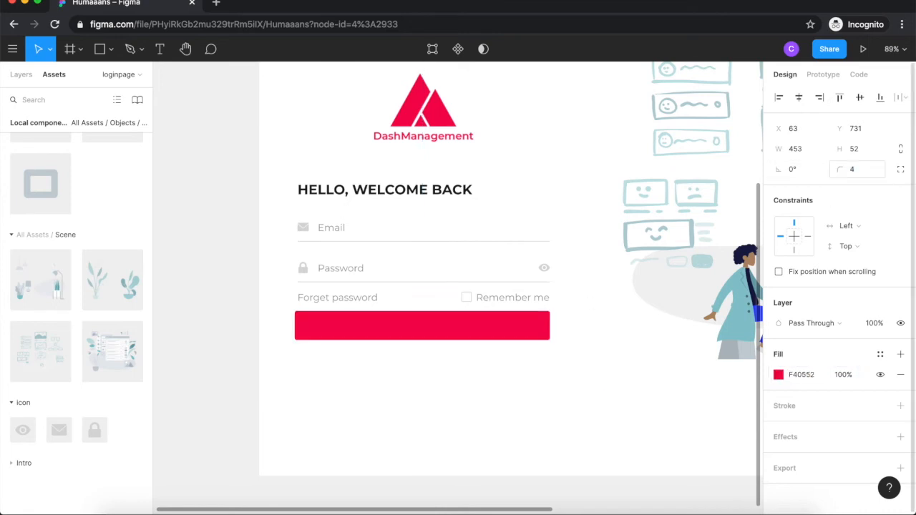
{"action": "scroll", "coordinate": [439, 322], "scroll_direction": "down", "scroll_amount": 3}
{"action": "left_click_drag", "start_coordinate": [499, 282], "coordinate": [491, 285]}
{"action": "left_click", "coordinate": [366, 244]}
{"action": "left_click_drag", "start_coordinate": [392, 252], "coordinate": [421, 283]}
{"action": "key", "text": "super+z"}
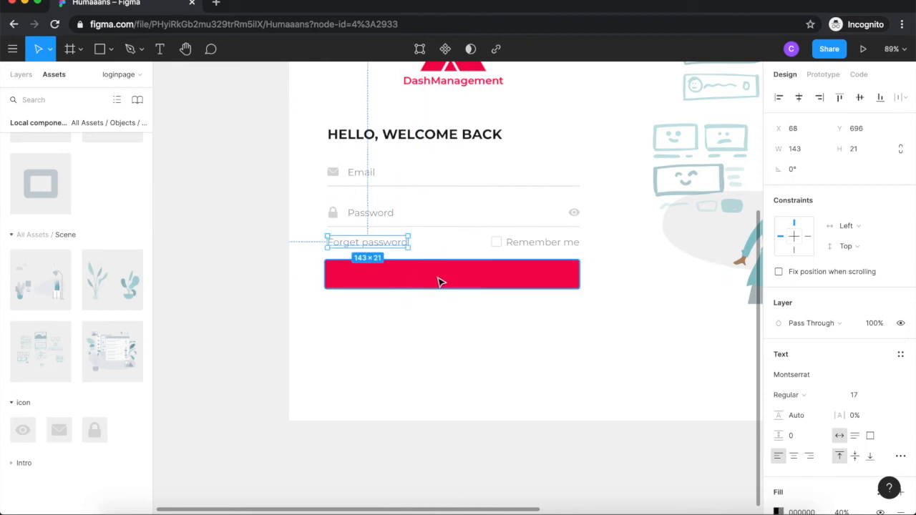
- Add the text "LOGIN" on the red button and set its fill to white, FFFFFF
{"action": "left_click", "coordinate": [439, 281]}
{"action": "key", "text": "t"}
{"action": "left_click", "coordinate": [437, 279]}
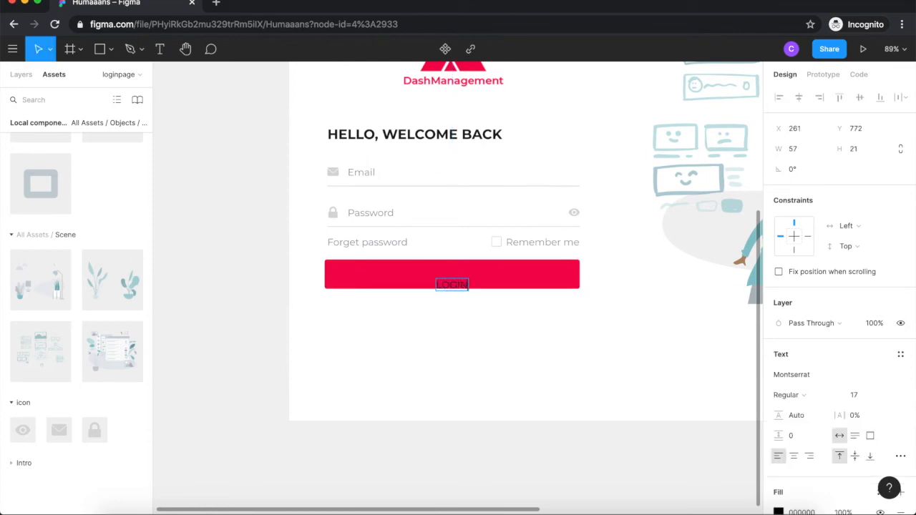
{"action": "scroll", "coordinate": [819, 379], "scroll_direction": "down", "scroll_amount": 5}
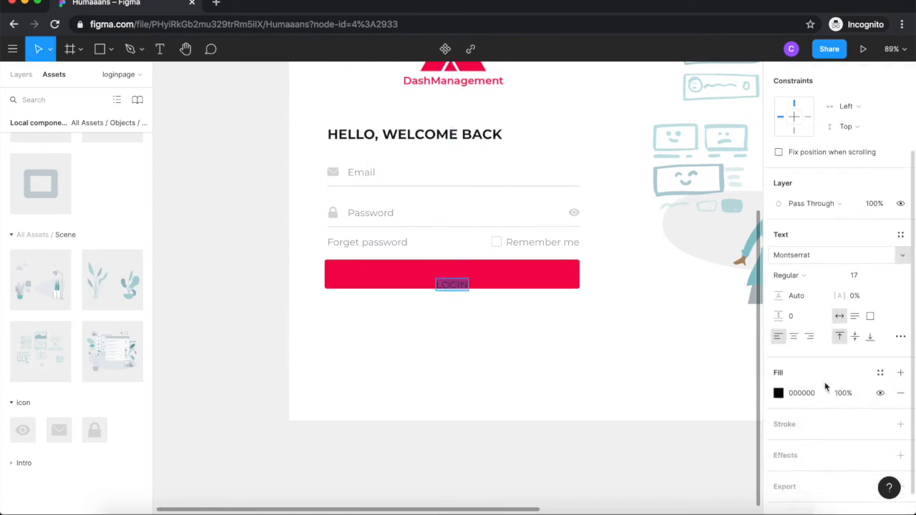
{"action": "left_click", "coordinate": [778, 375]}
{"action": "left_click_drag", "start_coordinate": [660, 312], "coordinate": [590, 186]}
{"action": "left_click", "coordinate": [750, 183]}
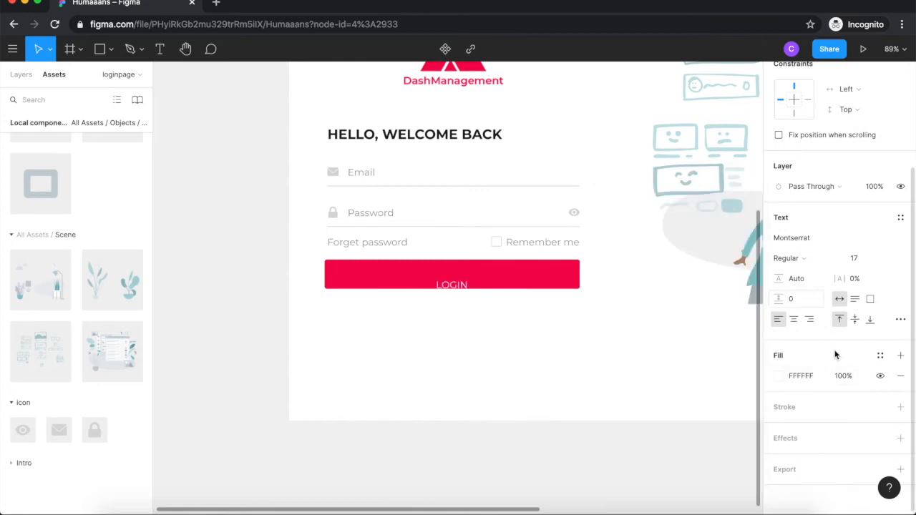
- Set the "LOGIN" text's font weight to Bold
{"action": "scroll", "coordinate": [841, 315], "scroll_direction": "up", "scroll_amount": 3}
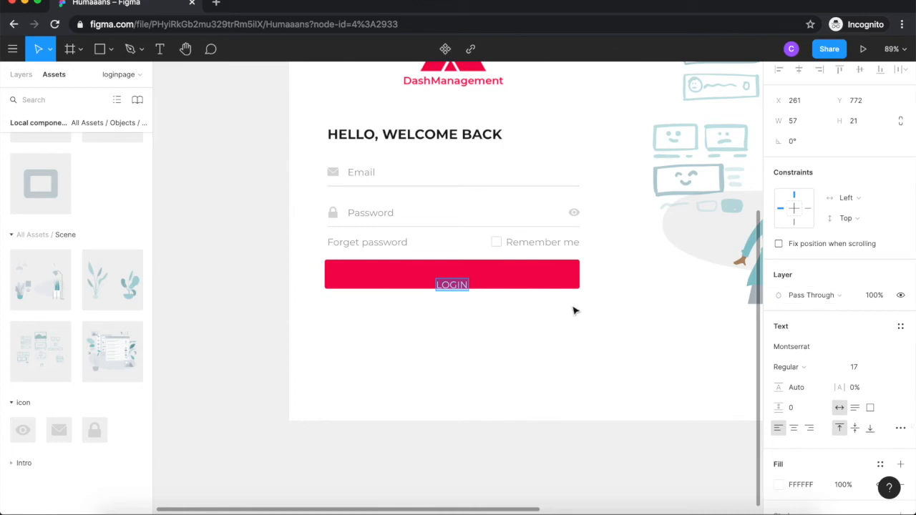
{"action": "left_click", "coordinate": [802, 370]}
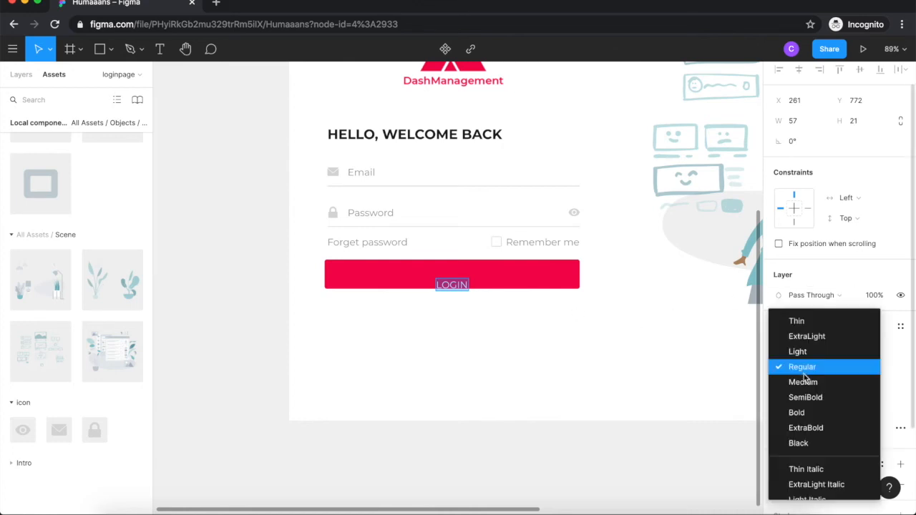
{"action": "left_click", "coordinate": [795, 409]}
- Centre the "LOGIN" text on the red button and group the text with the rectangle
{"action": "left_click", "coordinate": [451, 292]}
{"action": "left_click_drag", "start_coordinate": [451, 292], "coordinate": [458, 277]}
{"action": "left_click", "coordinate": [527, 282], "text": "shift"}
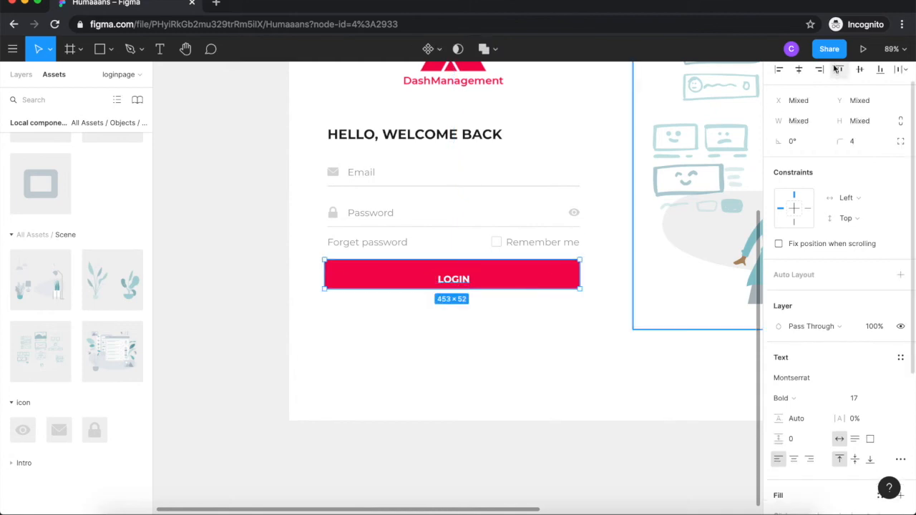
{"action": "left_click", "coordinate": [859, 69]}
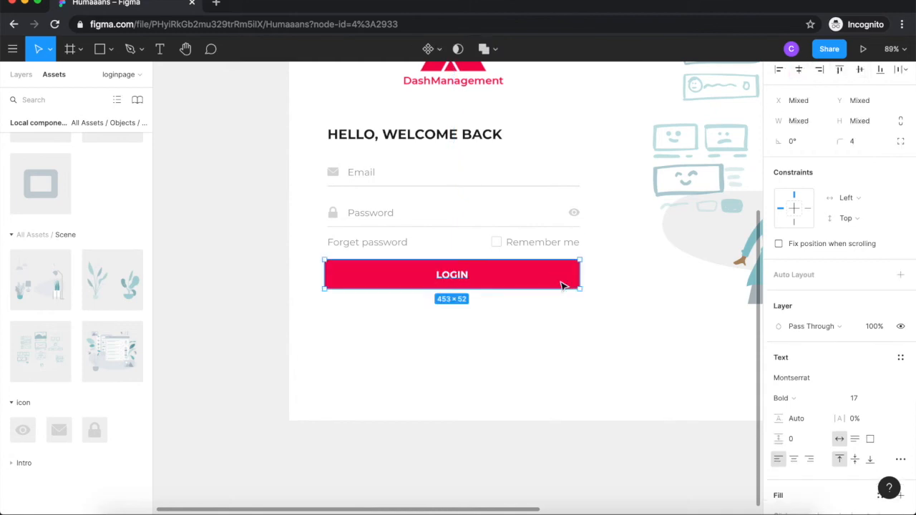
{"action": "key", "text": "super+g"}
- Move the login button group down to Y 741
{"action": "scroll", "coordinate": [562, 285], "scroll_direction": "down", "scroll_amount": 3}
{"action": "left_click", "coordinate": [401, 318]}
{"action": "left_click", "coordinate": [422, 267]}
{"action": "key", "text": "Down"}
{"action": "key", "text": "Down"}
{"action": "key", "text": "Down"}
- Try to align all login form elements on their horizontal centres
{"action": "scroll", "coordinate": [429, 256], "scroll_direction": "down", "scroll_amount": 3}
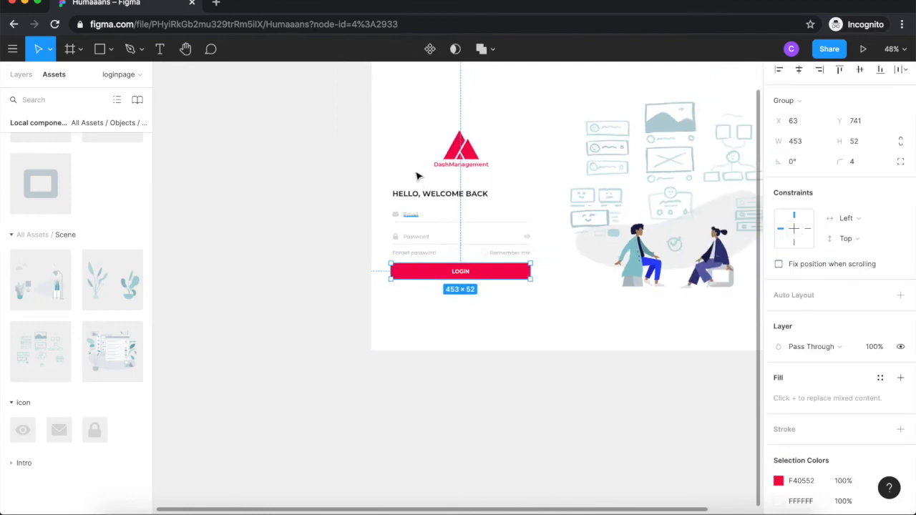
{"action": "left_click_drag", "start_coordinate": [389, 127], "coordinate": [544, 318]}
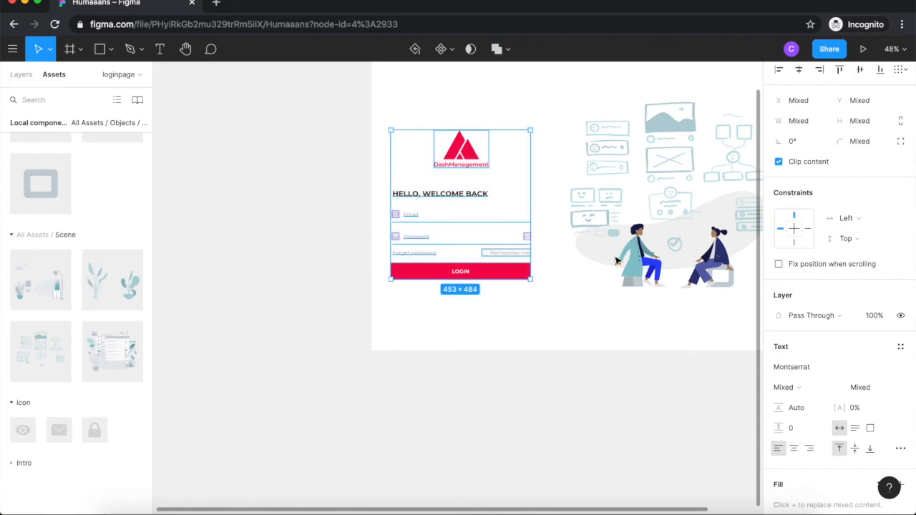
{"action": "left_click", "coordinate": [800, 69]}
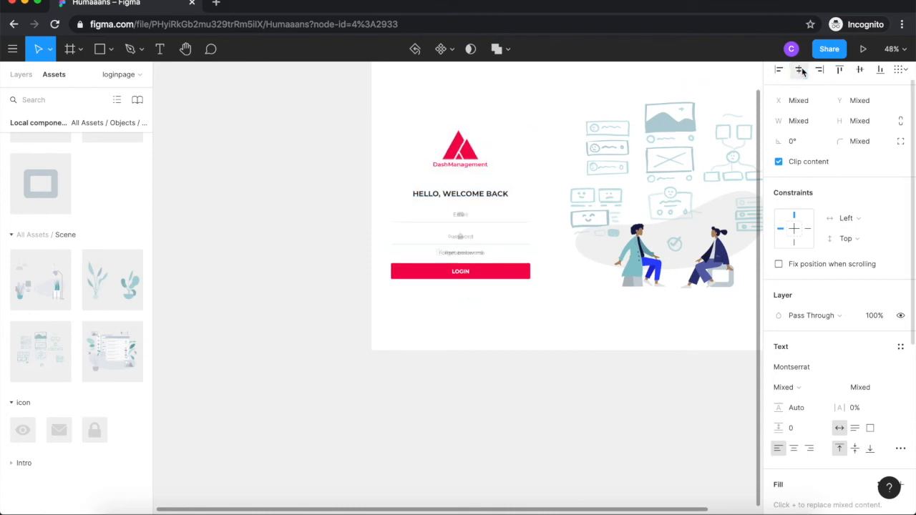
{"action": "key", "text": "ctrl+z"}
{"action": "left_click", "coordinate": [415, 302]}
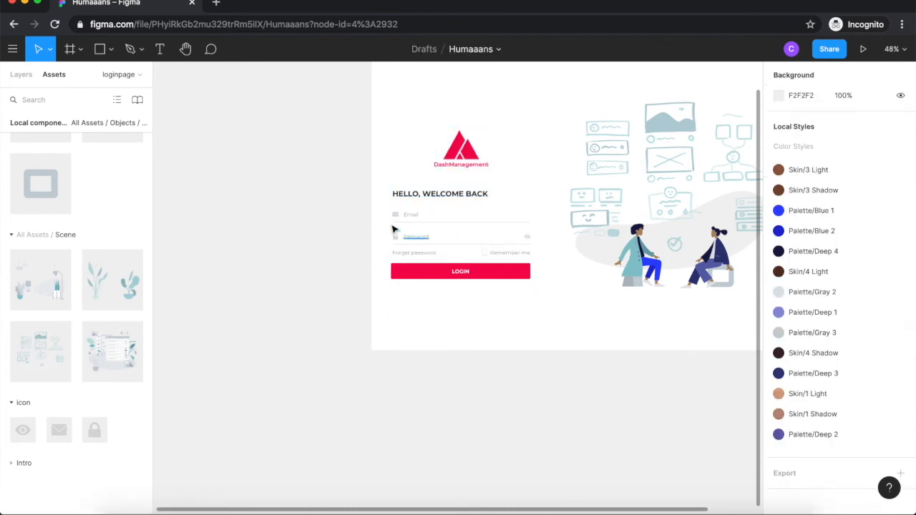
- Group the email and password fields with the options row, and centre the logo, heading, field group and button horizontally
{"action": "left_click_drag", "start_coordinate": [435, 222], "coordinate": [538, 257]}
{"action": "key", "text": "ctrl+g"}
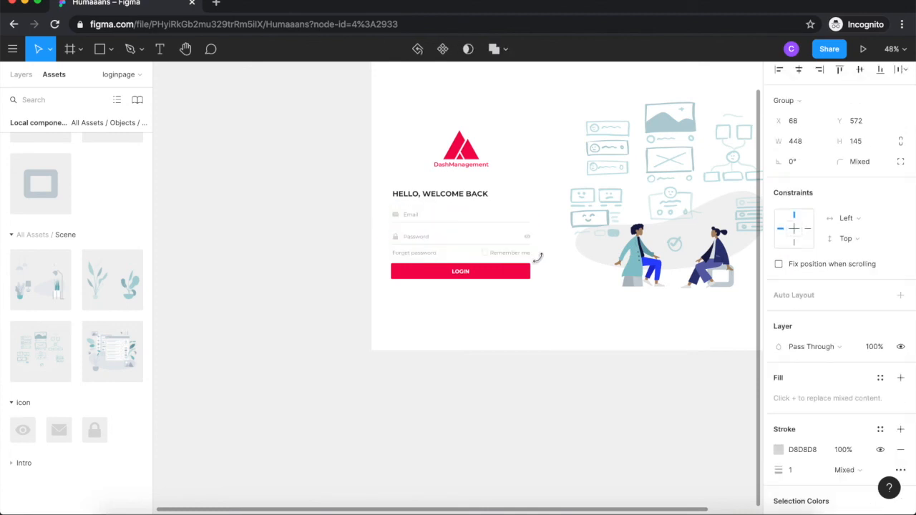
{"action": "left_click", "coordinate": [393, 150]}
{"action": "left_click_drag", "start_coordinate": [390, 131], "coordinate": [541, 292]}
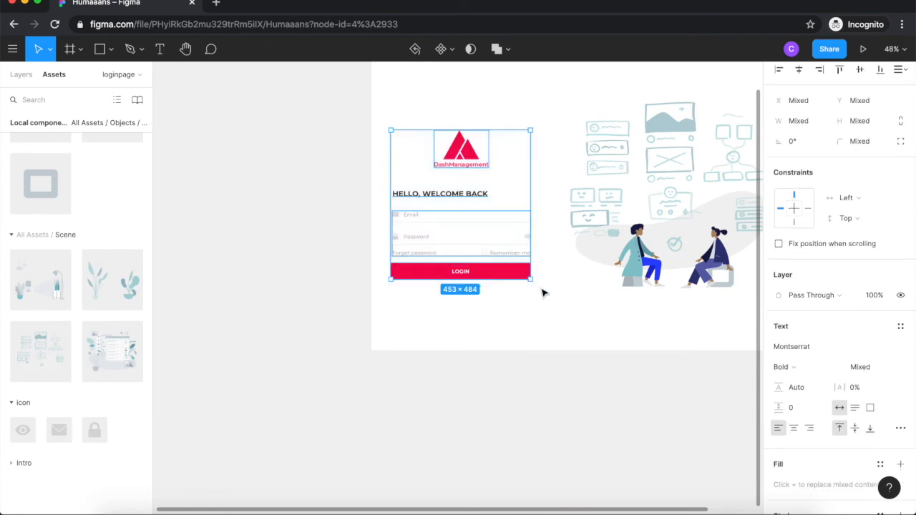
{"action": "left_click", "coordinate": [799, 69]}
{"action": "left_click", "coordinate": [410, 291]}
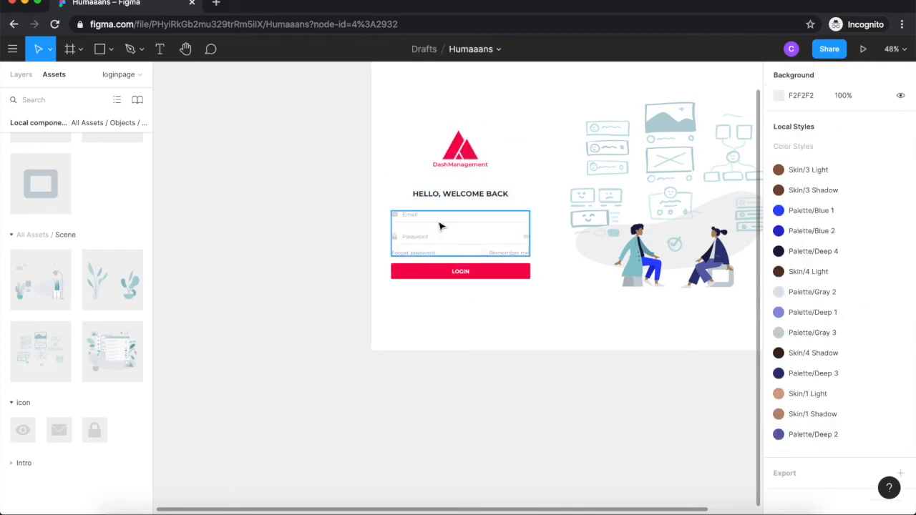
- Align the "HELLO, WELCOME BACK" heading to the left edge of the field group
{"action": "left_click", "coordinate": [464, 193]}
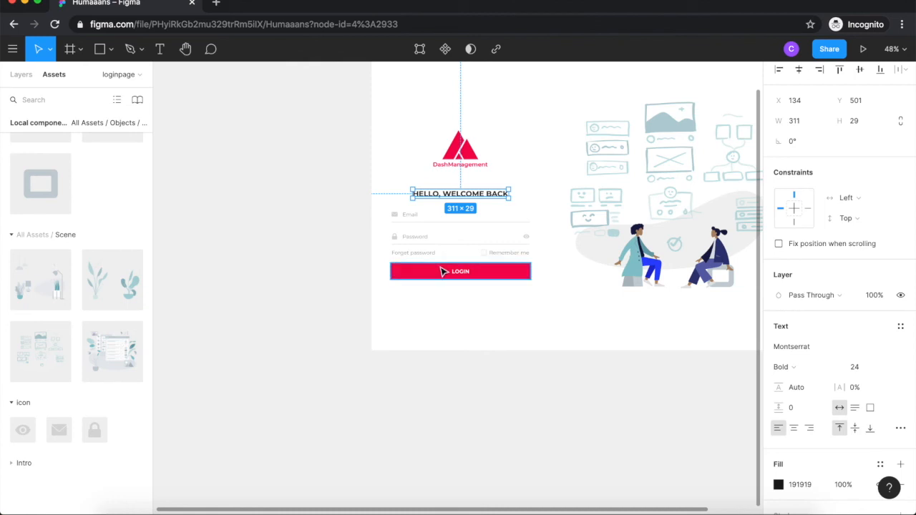
{"action": "left_click", "coordinate": [462, 246], "text": "shift"}
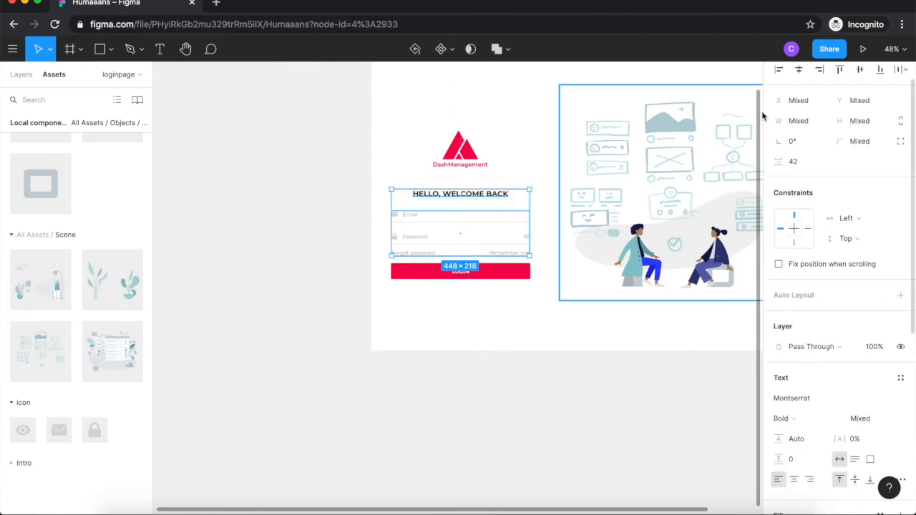
{"action": "left_click", "coordinate": [779, 73]}
{"action": "left_click", "coordinate": [455, 306]}
- Move the illustration group right to X 680
{"action": "scroll", "coordinate": [454, 306], "scroll_direction": "right", "scroll_amount": 4}
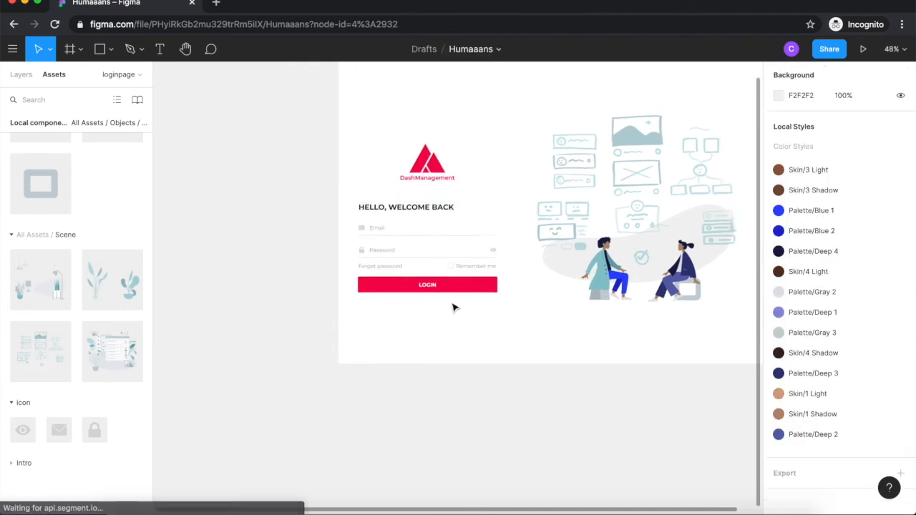
{"action": "scroll", "coordinate": [454, 307], "scroll_direction": "down", "scroll_amount": 3}
{"action": "left_click", "coordinate": [389, 275]}
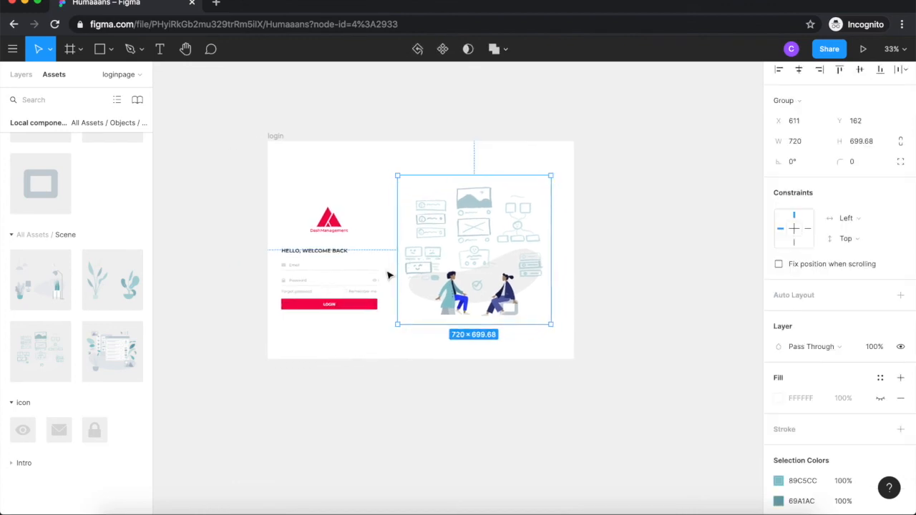
{"action": "scroll", "coordinate": [458, 312], "scroll_direction": "right", "scroll_amount": 3}
{"action": "scroll", "coordinate": [424, 270], "scroll_direction": "left", "scroll_amount": 3}
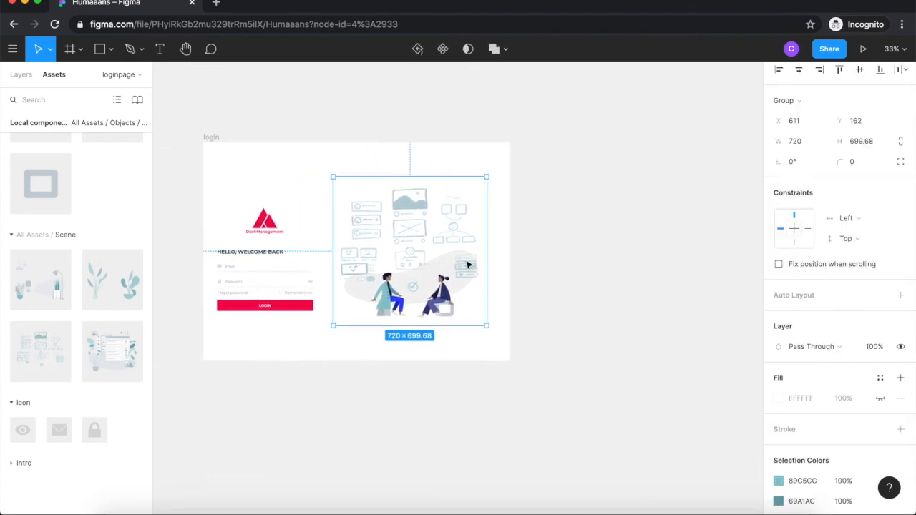
{"action": "key", "text": "Right"}
{"action": "key", "text": "Right"}
{"action": "key", "text": "Right"}
{"action": "key", "text": "Right"}
{"action": "key", "text": "Right"}
{"action": "key", "text": "Right"}
{"action": "key", "text": "Right"}
{"action": "key", "text": "Right"}
{"action": "key", "text": "Right"}
{"action": "key", "text": "Right"}
{"action": "key", "text": "Right"}
{"action": "key", "text": "Right"}
{"action": "key", "text": "Right"}
{"action": "key", "text": "Right"}
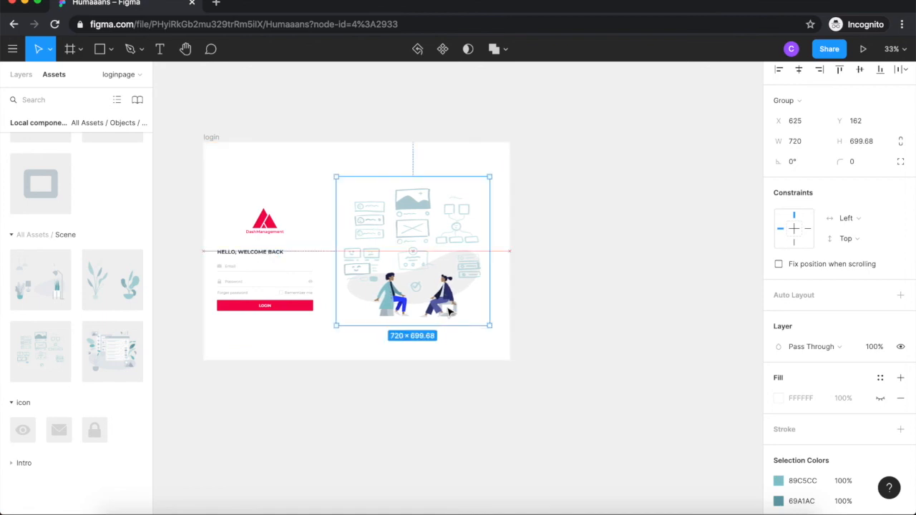
{"action": "key", "text": "shift+Right"}
{"action": "key", "text": "shift+Right"}
{"action": "key", "text": "shift+Right"}
{"action": "key", "text": "shift+Right"}
{"action": "key", "text": "shift+Right"}
{"action": "key", "text": "Right"}
{"action": "key", "text": "Right"}
{"action": "key", "text": "Right"}
{"action": "key", "text": "Right"}
{"action": "key", "text": "Right"}
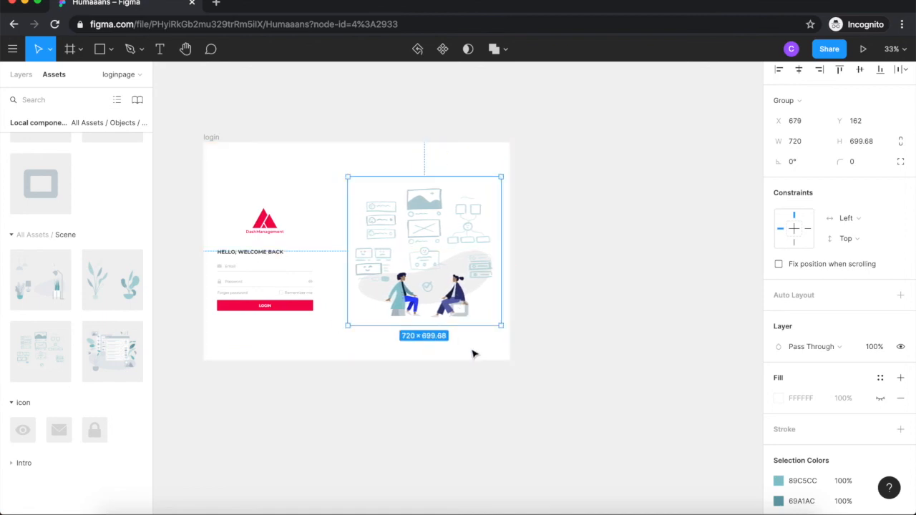
- Group the logo, heading, field group and login button into a single form group
{"action": "scroll", "coordinate": [384, 355], "scroll_direction": "left", "scroll_amount": 3}
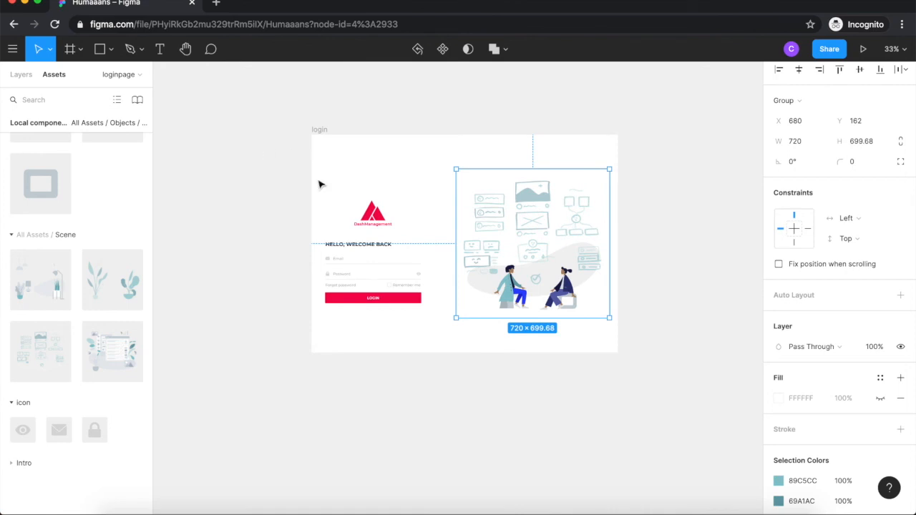
{"action": "left_click", "coordinate": [371, 221]}
{"action": "left_click", "coordinate": [339, 188]}
{"action": "left_click_drag", "start_coordinate": [330, 186], "coordinate": [439, 348]}
{"action": "key", "text": "ctrl+g"}
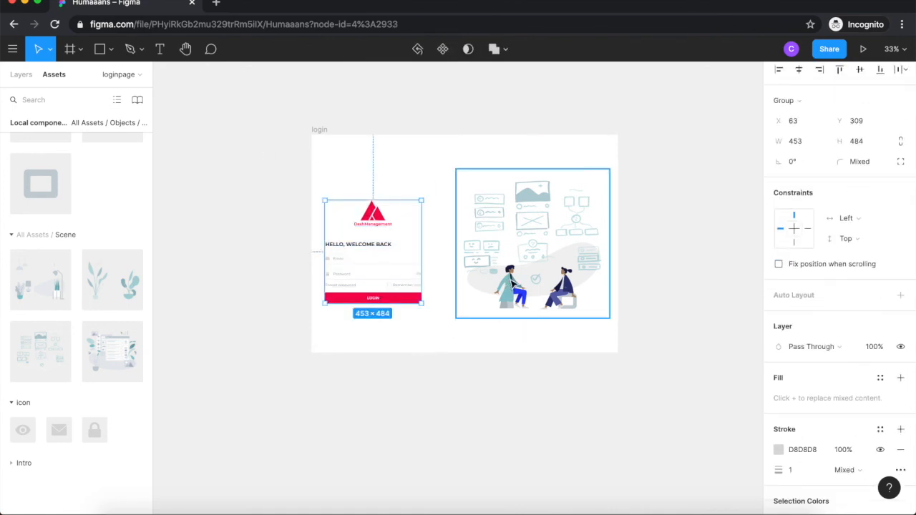
- Centre the form group and the illustration vertically within the login frame
{"action": "left_click", "coordinate": [512, 285], "text": "shift"}
{"action": "left_click", "coordinate": [320, 133]}
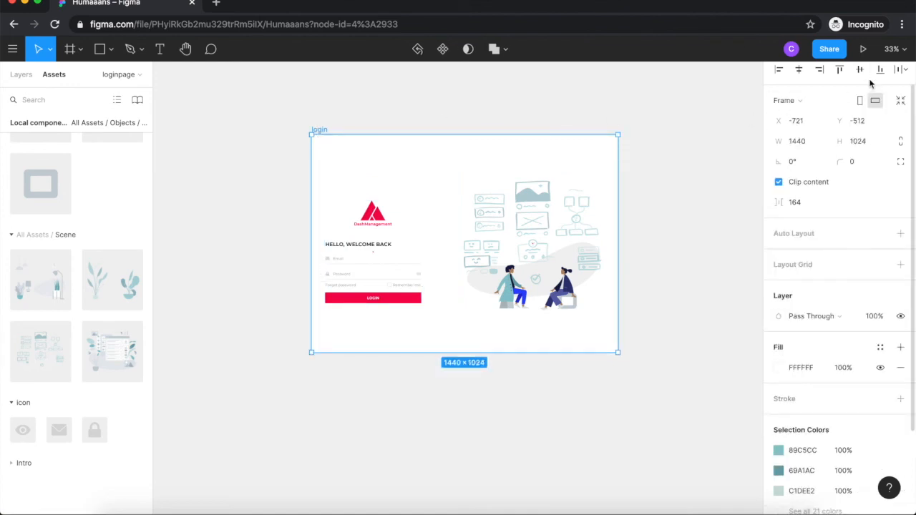
{"action": "left_click", "coordinate": [648, 167]}
{"action": "scroll", "coordinate": [649, 166], "scroll_direction": "up", "scroll_amount": 3}
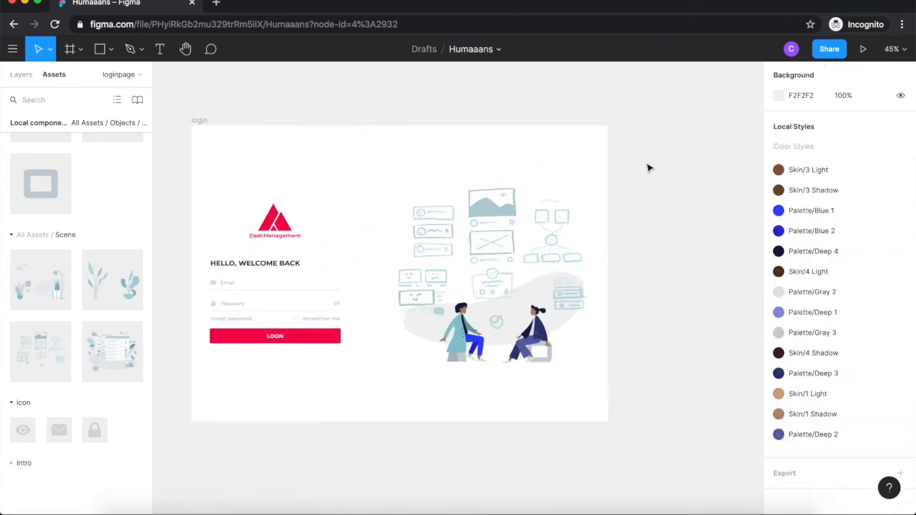
- Duplicate the login frame and place the copy to the right of the original at X 839
{"action": "scroll", "coordinate": [649, 168], "scroll_direction": "up", "scroll_amount": 1}
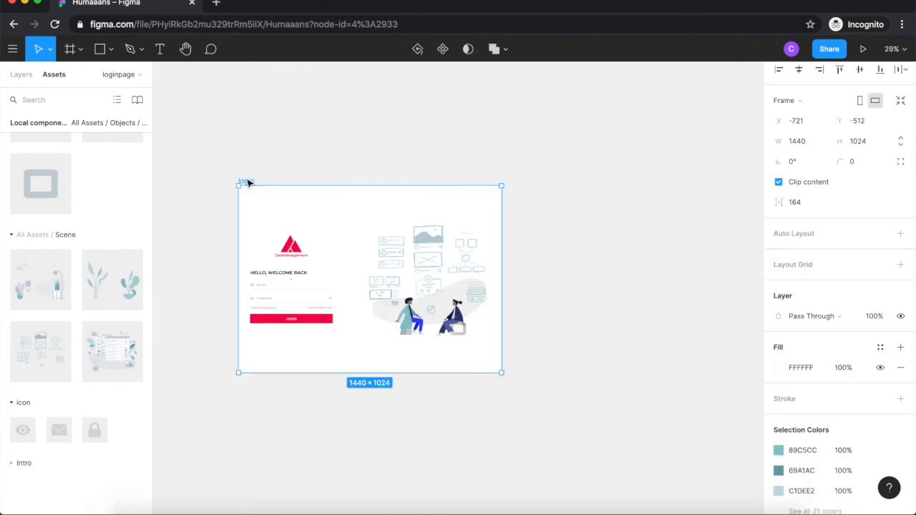
{"action": "key", "text": "super+v"}
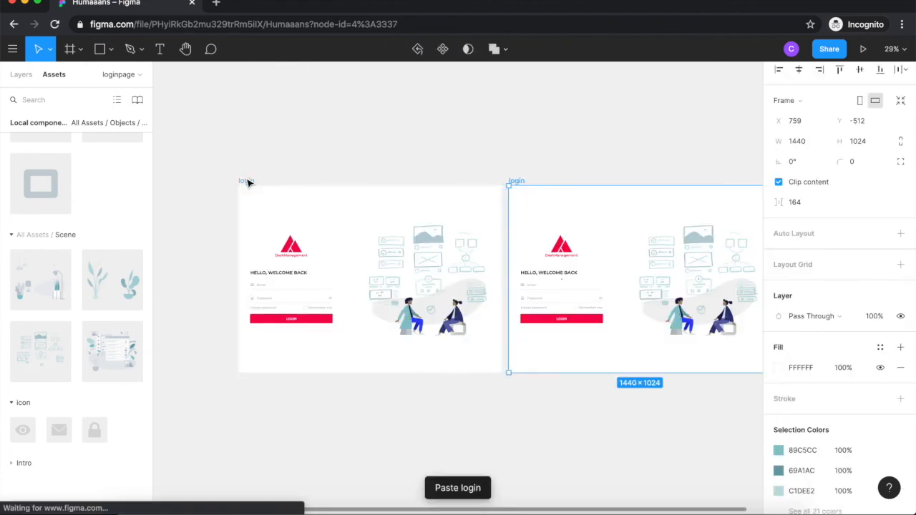
{"action": "scroll", "coordinate": [432, 176], "scroll_direction": "right", "scroll_amount": 5}
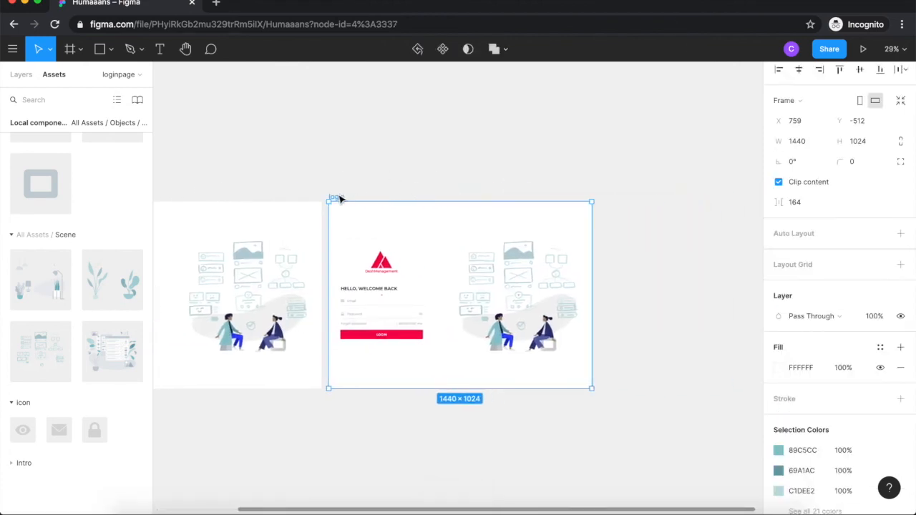
{"action": "left_click_drag", "start_coordinate": [339, 200], "coordinate": [348, 200]}
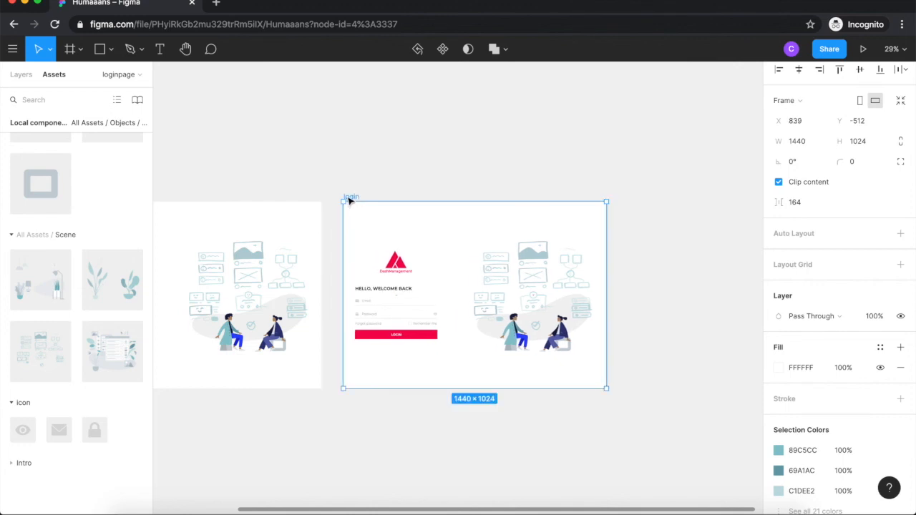
- Rename the duplicated frame "login2"
{"action": "key", "text": "super+r"}
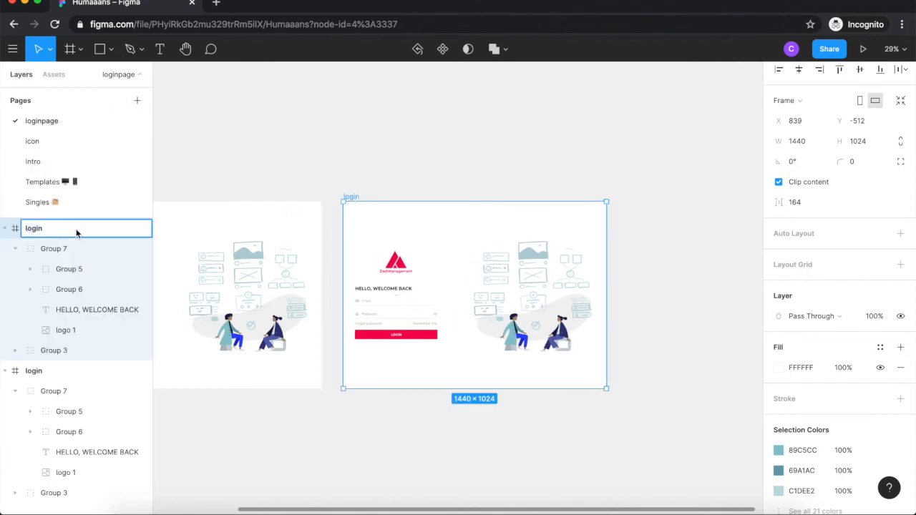
{"action": "type", "text": "2"}
{"action": "key", "text": "Return"}
{"action": "left_click", "coordinate": [441, 165]}
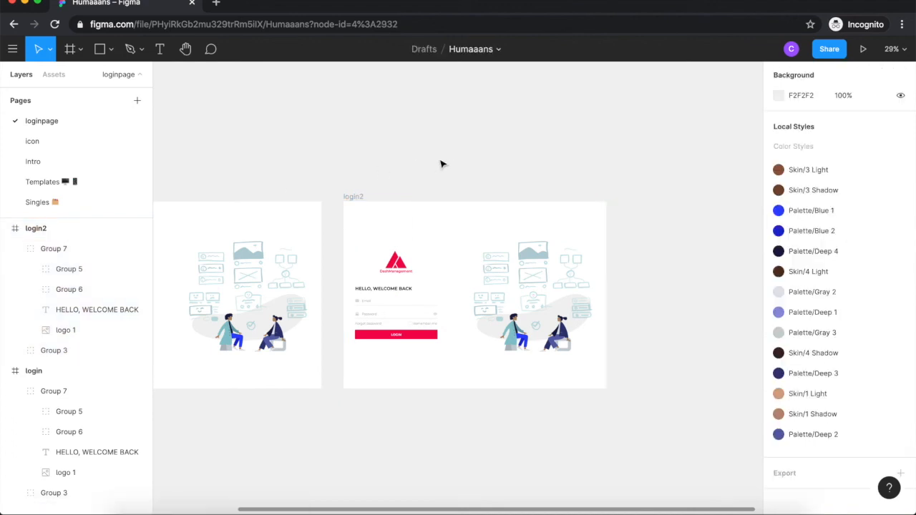
- Draw a rectangle covering the full 1440 × 1024 login2 frame and set its width to 720
{"action": "key", "text": "r"}
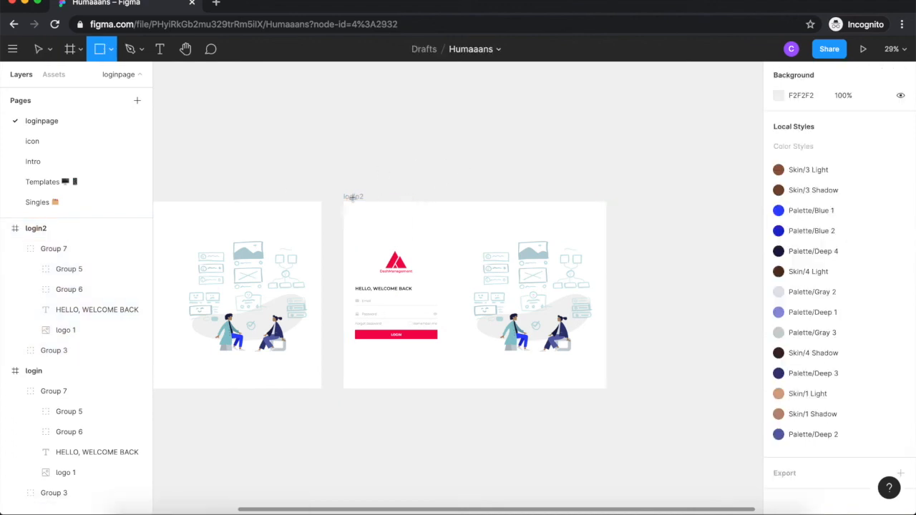
{"action": "left_click_drag", "start_coordinate": [345, 201], "coordinate": [606, 389]}
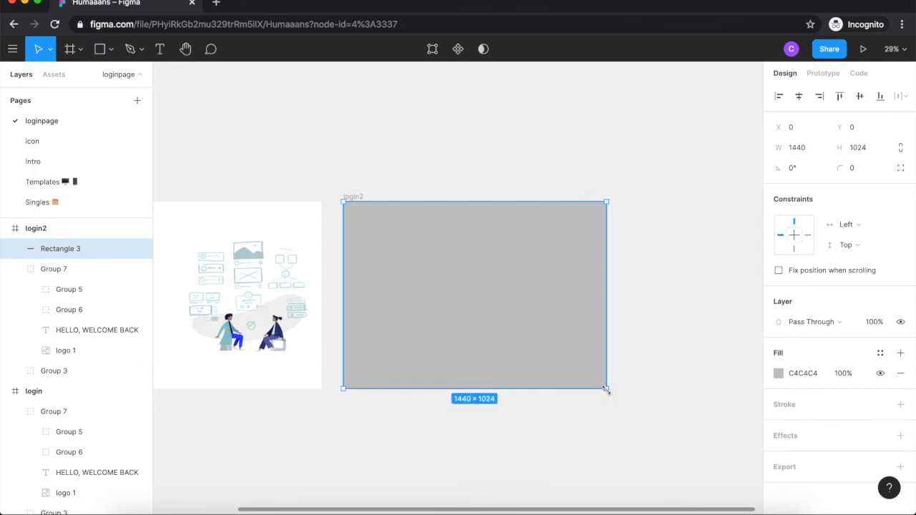
{"action": "left_click", "coordinate": [810, 148]}
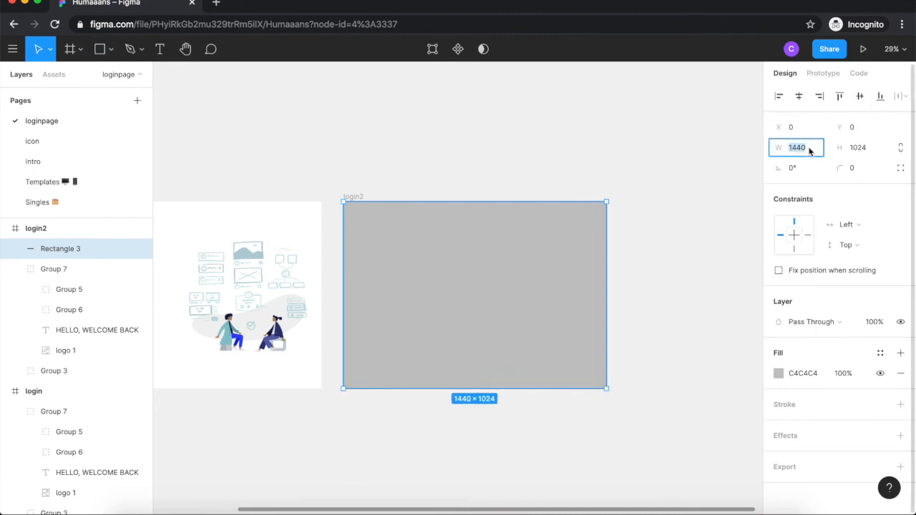
{"action": "type", "text": "720"}
{"action": "key", "text": "Return"}
- Move the rectangle over the right half of login2 at X 721 and set its fill to 272727
{"action": "left_click_drag", "start_coordinate": [430, 244], "coordinate": [563, 248]}
{"action": "left_click", "coordinate": [800, 374]}
{"action": "type", "text": "272727"}
{"action": "key", "text": "Return"}
{"action": "key", "text": "Escape"}
- Send the dark rectangle to the back of login2 and extend its left edge past the illustration group's left side
{"action": "left_click", "coordinate": [594, 319]}
{"action": "right_click", "coordinate": [560, 323]}
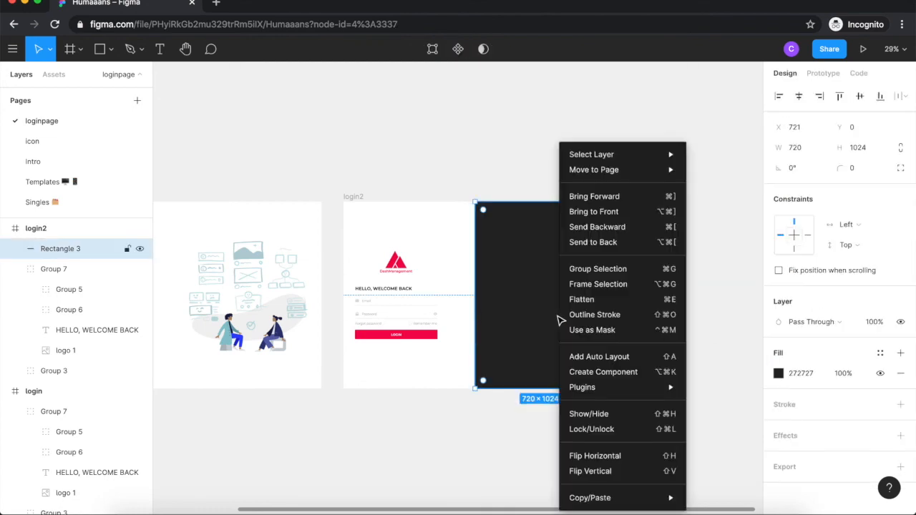
{"action": "left_click", "coordinate": [606, 243]}
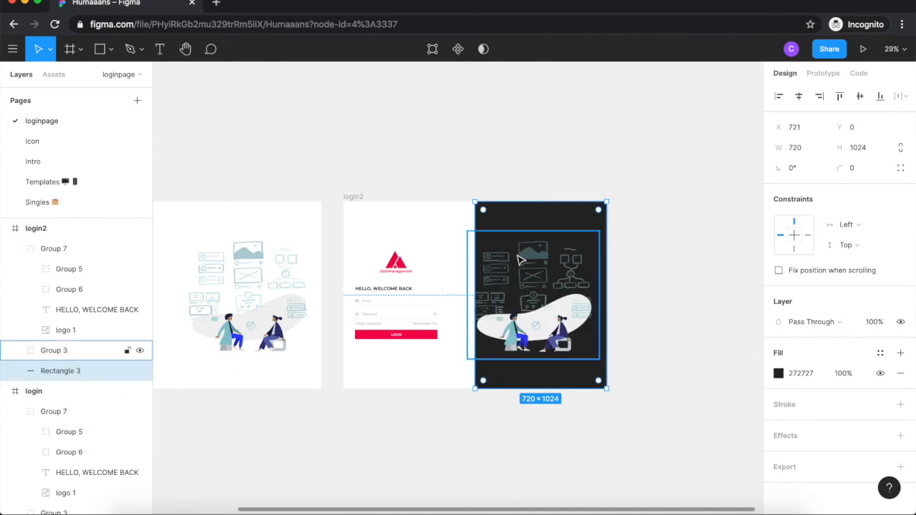
{"action": "left_click_drag", "start_coordinate": [474, 232], "coordinate": [457, 231]}
{"action": "left_click", "coordinate": [375, 190]}
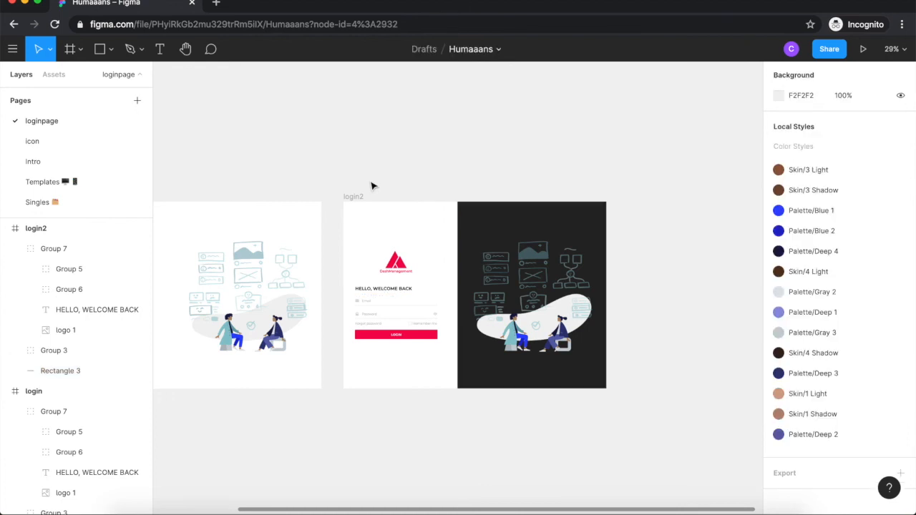
- Duplicate the original login frame and place the copy to the right of login2 at X 2399
{"action": "scroll", "coordinate": [372, 184], "scroll_direction": "down", "scroll_amount": 3}
{"action": "scroll", "coordinate": [372, 185], "scroll_direction": "left", "scroll_amount": 3}
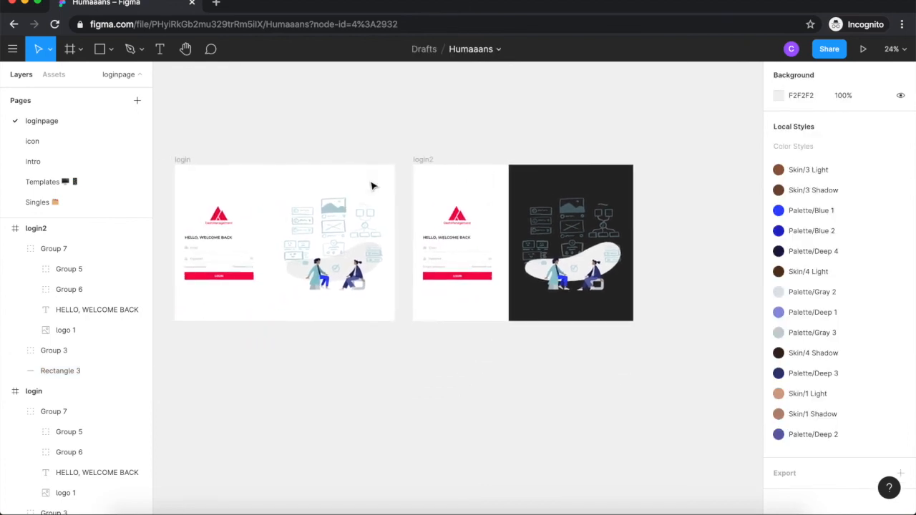
{"action": "left_click", "coordinate": [202, 164]}
{"action": "key", "text": "ctrl+c"}
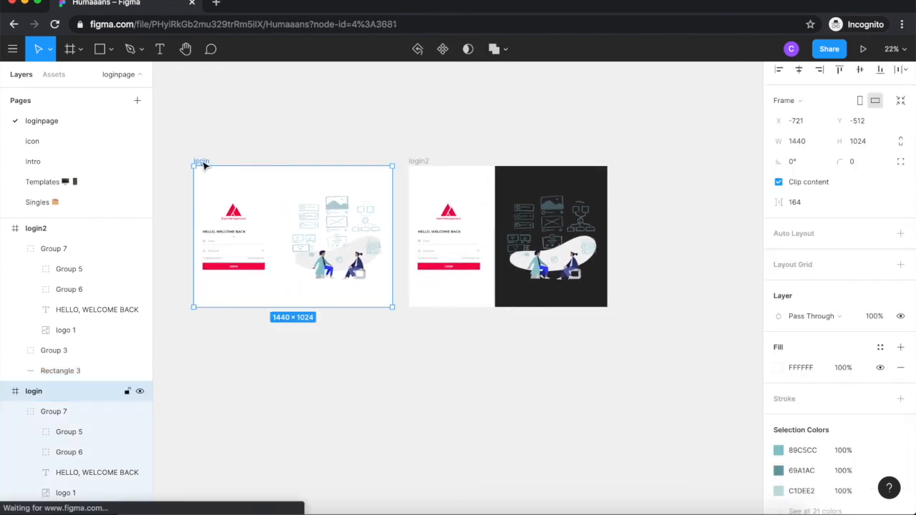
{"action": "key", "text": "ctrl+v"}
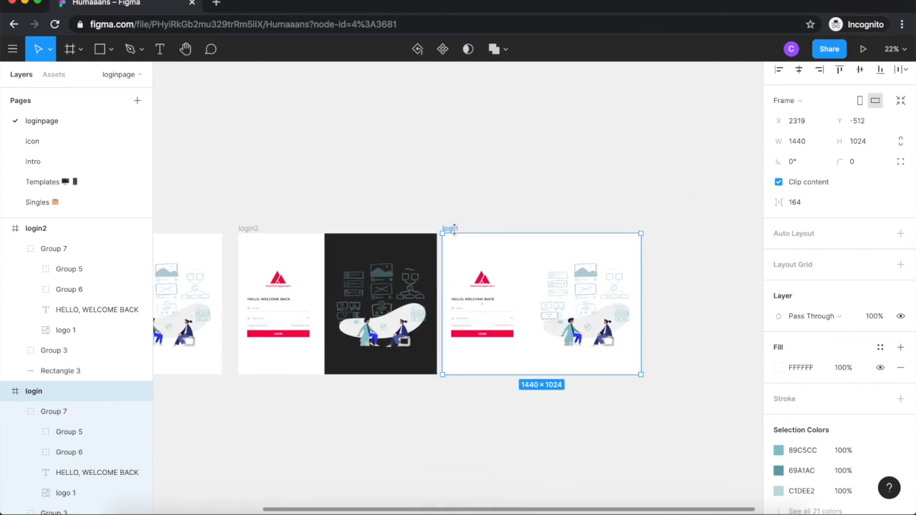
{"action": "mouse_move", "coordinate": [449, 233]}
{"action": "left_mouse_down"}
{"action": "mouse_move", "coordinate": [479, 236]}
{"action": "mouse_move", "coordinate": [461, 238]}
{"action": "left_mouse_up"}
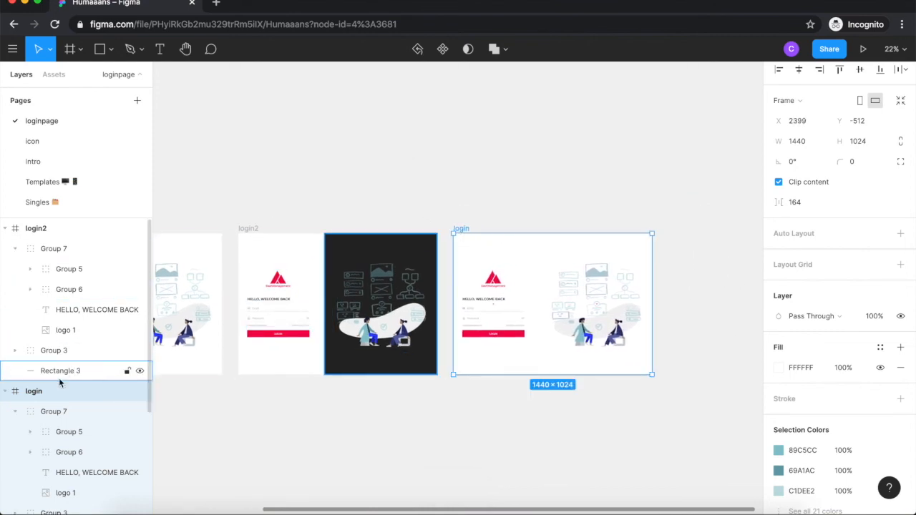
- Rename the newly copied login frame "login3"
{"action": "double_click", "coordinate": [36, 391]}
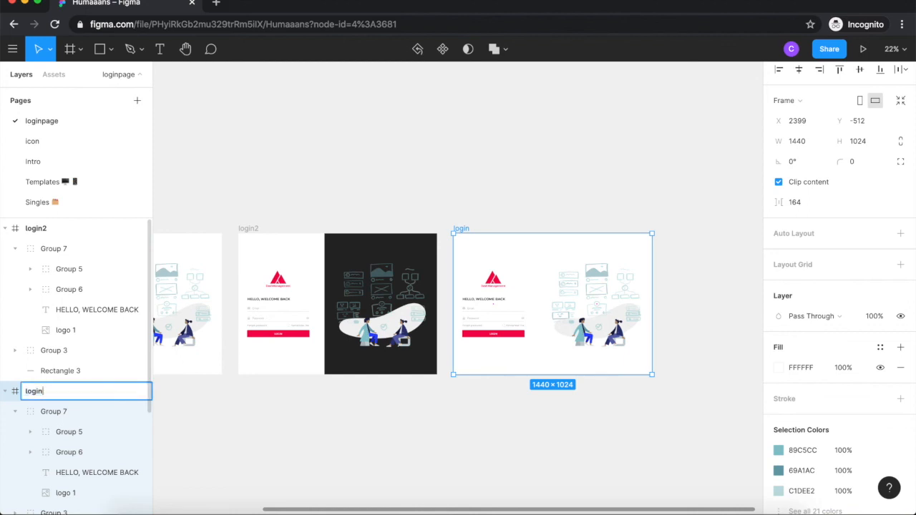
{"action": "key", "text": "Return"}
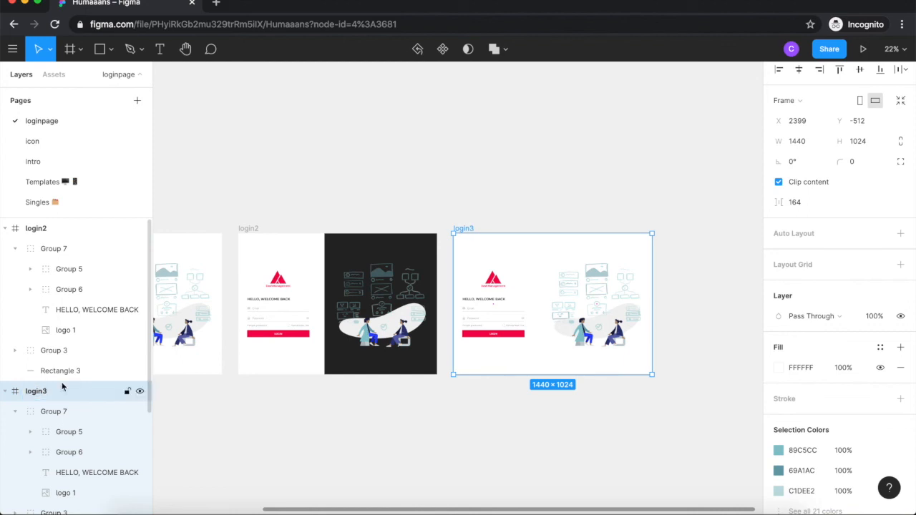
{"action": "left_click", "coordinate": [597, 218]}
- Draw a curved Pen outline around the login3 illustration, starting and ending on the frame's right edge
{"action": "scroll", "coordinate": [599, 219], "scroll_direction": "right", "scroll_amount": 1}
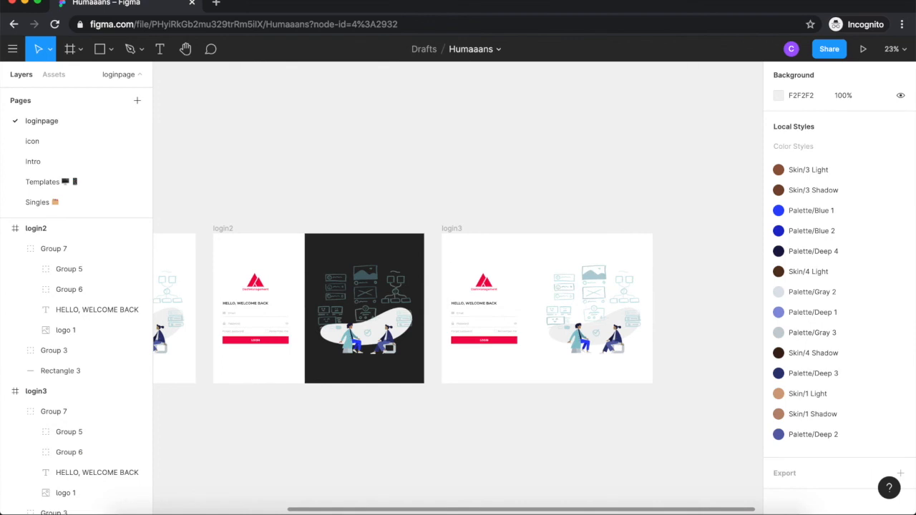
{"action": "left_click", "coordinate": [131, 50]}
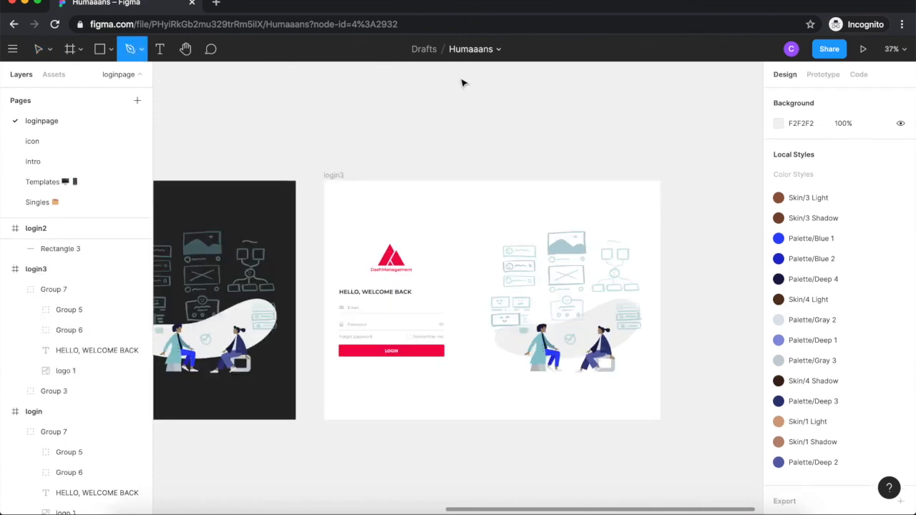
{"action": "left_click", "coordinate": [659, 215]}
{"action": "left_click_drag", "start_coordinate": [507, 223], "coordinate": [471, 245]}
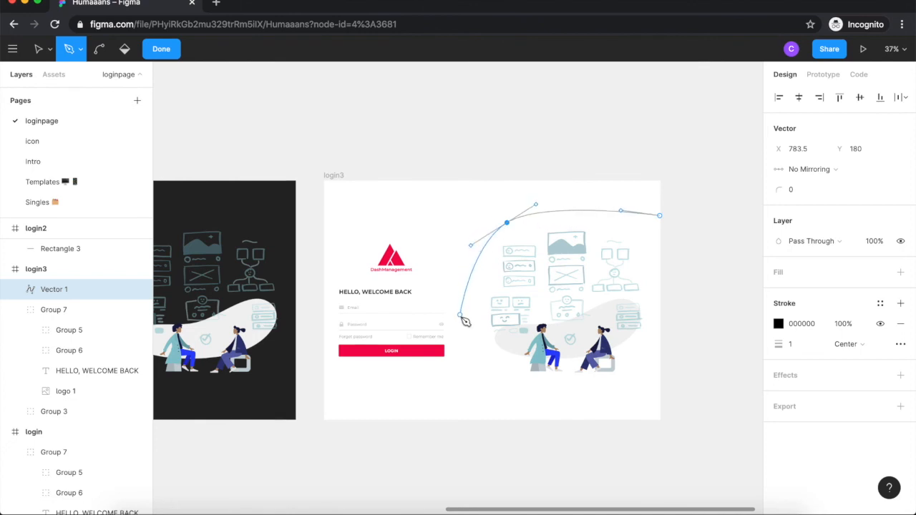
{"action": "left_click_drag", "start_coordinate": [465, 352], "coordinate": [467, 361]}
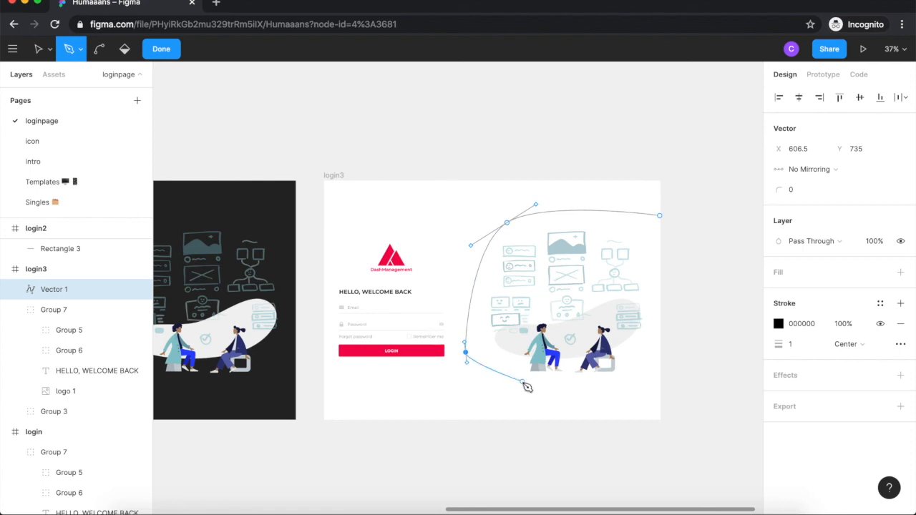
{"action": "left_click_drag", "start_coordinate": [525, 386], "coordinate": [593, 392]}
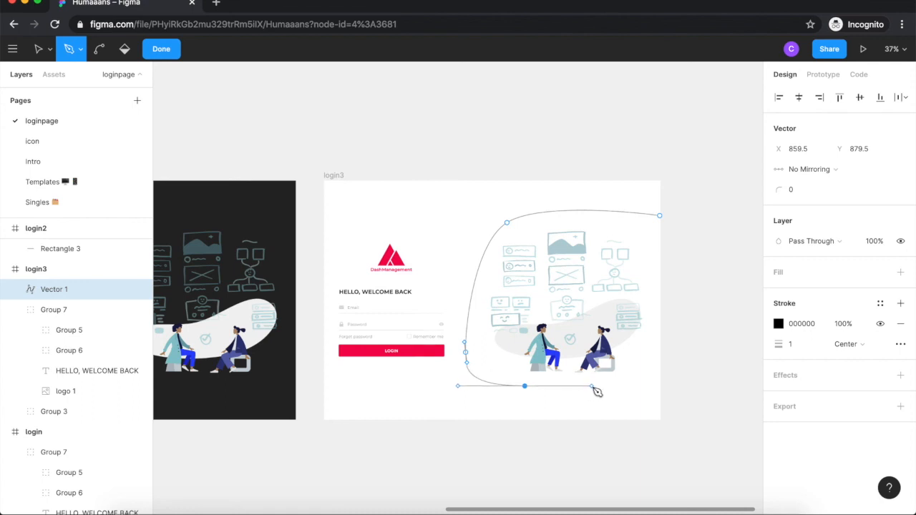
{"action": "left_click_drag", "start_coordinate": [597, 391], "coordinate": [600, 392]}
{"action": "left_click", "coordinate": [660, 387]}
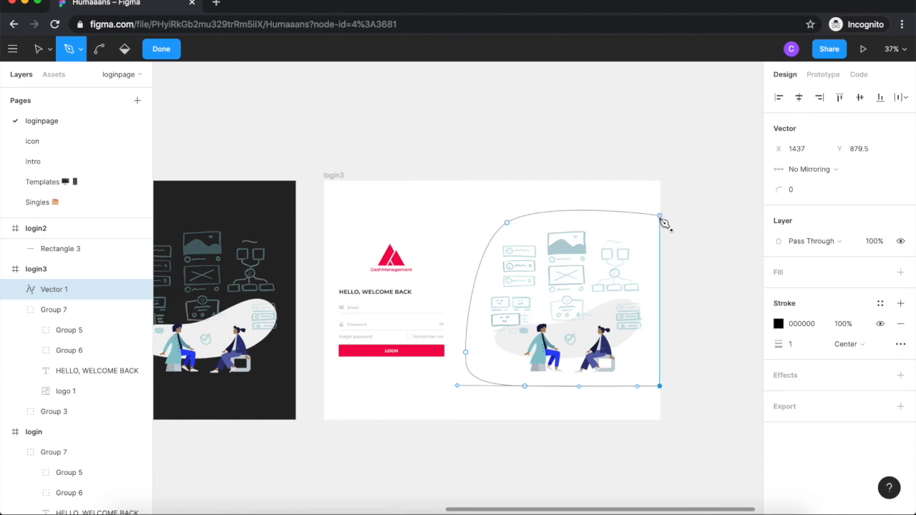